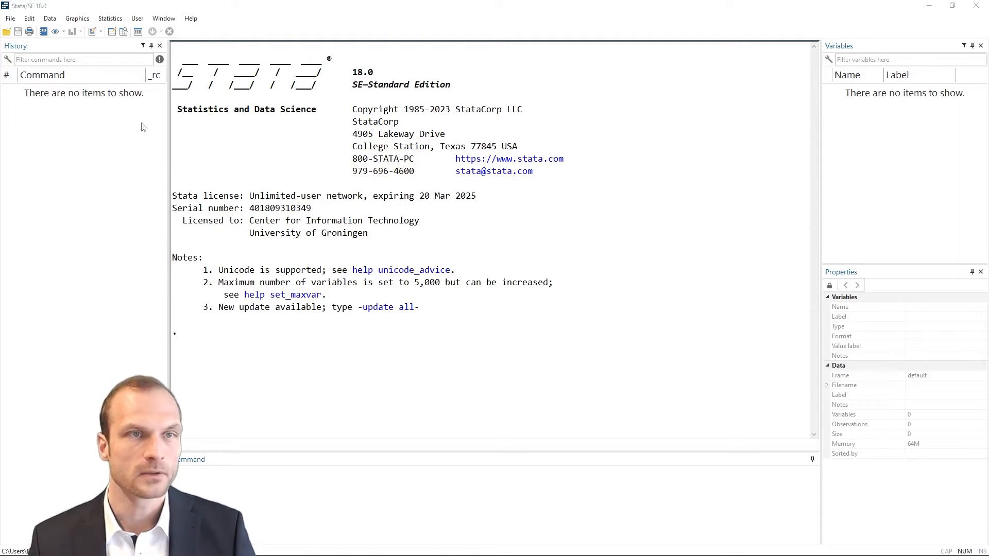
Step: Open the do-file "1) Data_Preparation" from the Documents folder in the Do-file Editor and enlarge its text
left_click(92, 32)
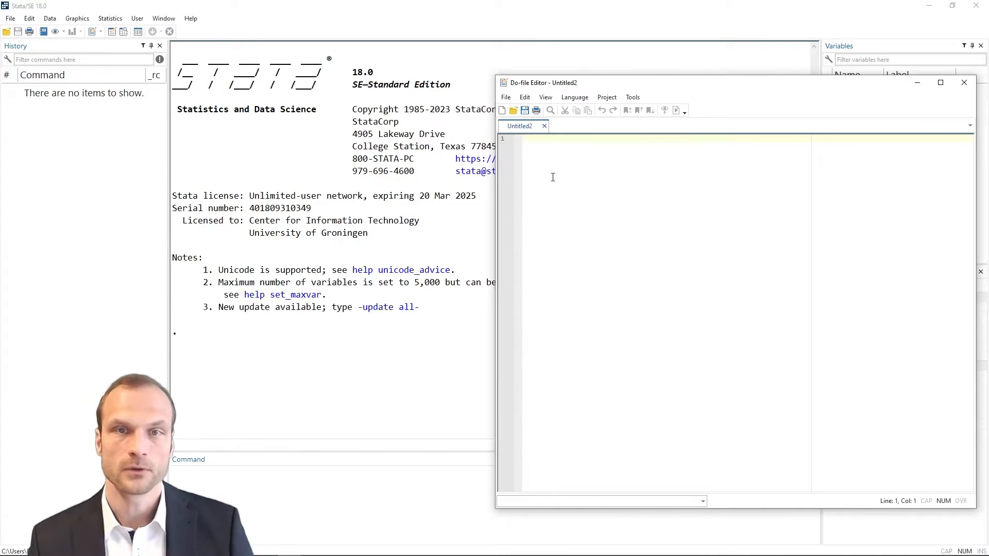
left_click(514, 110)
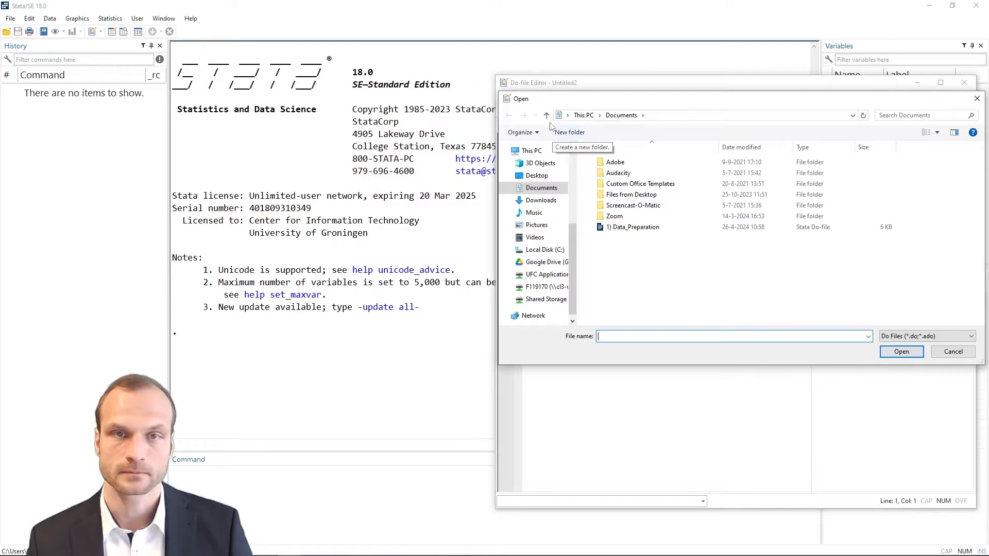
left_click(634, 227)
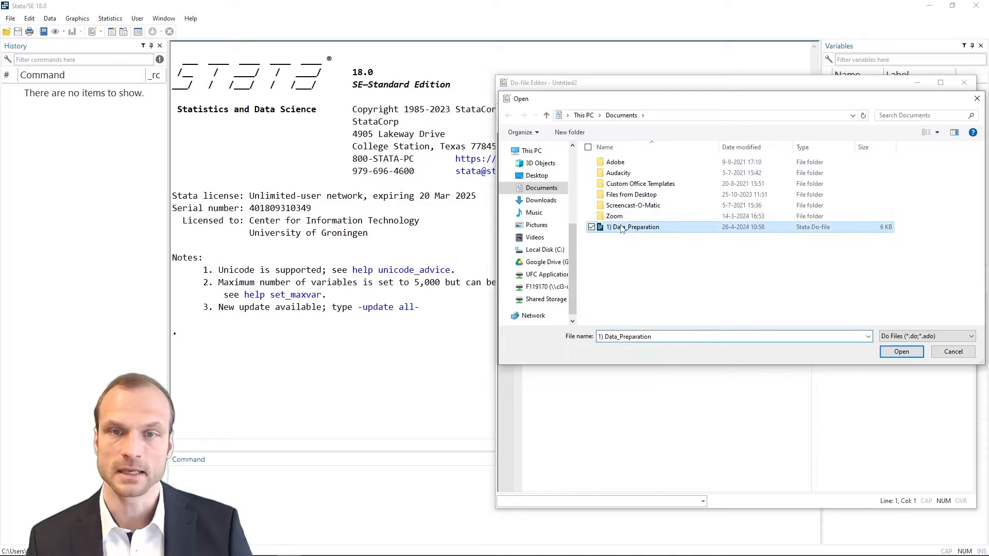
left_click(901, 352)
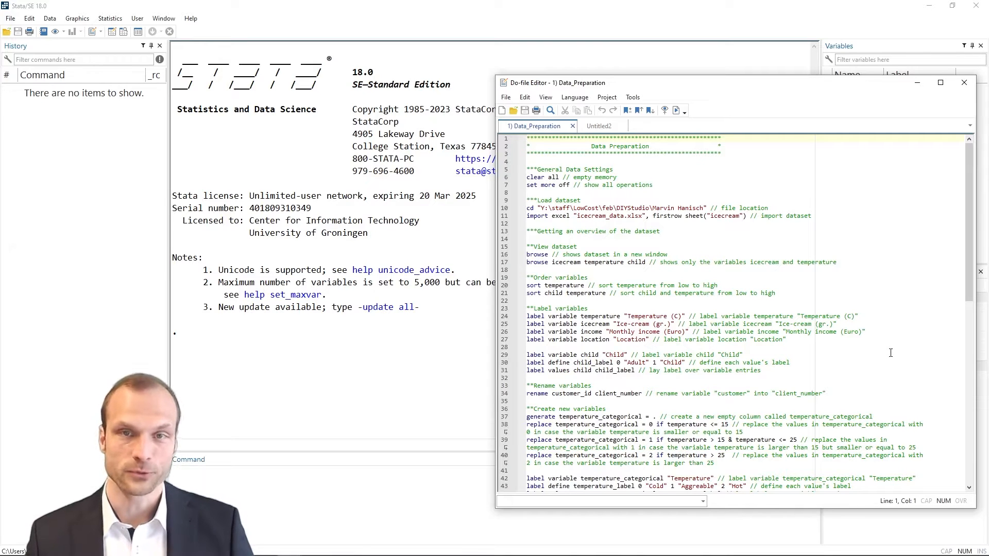
scroll(840, 376, "up", 4, "ctrl")
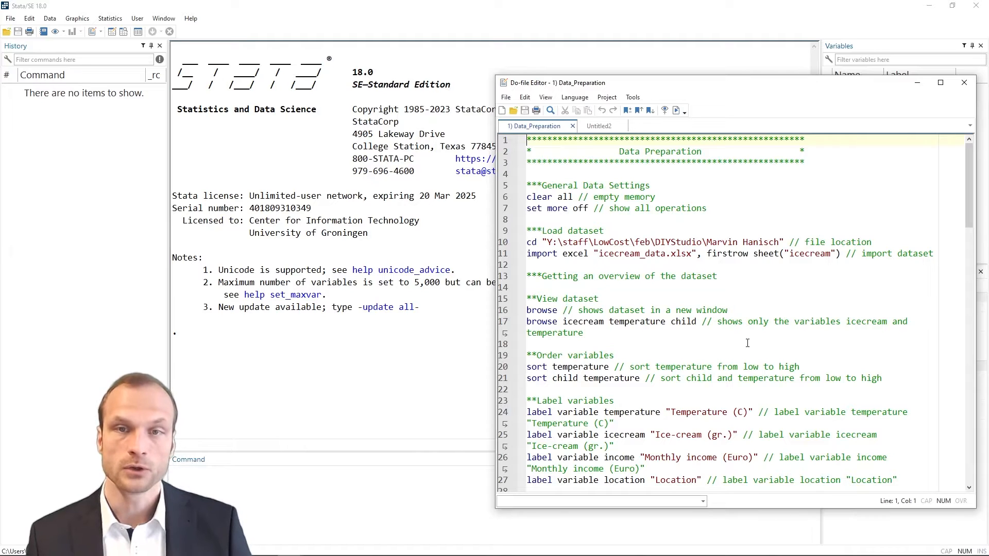
Step: Examine how the do-file distinguishes comments, commands, variable names and quoted text in its settings, loading, viewing and labelling lines
left_click_drag(578, 196, 685, 196)
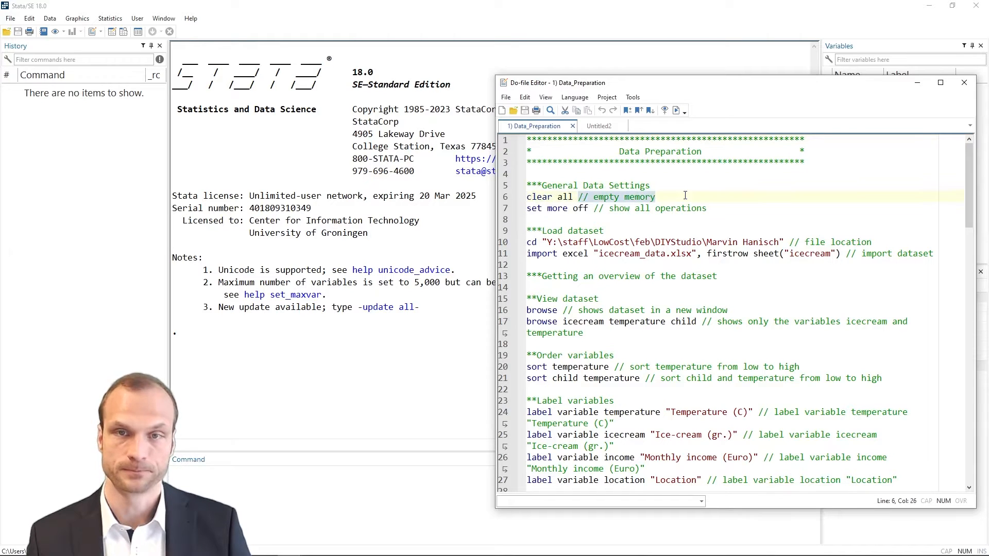
left_click(593, 219)
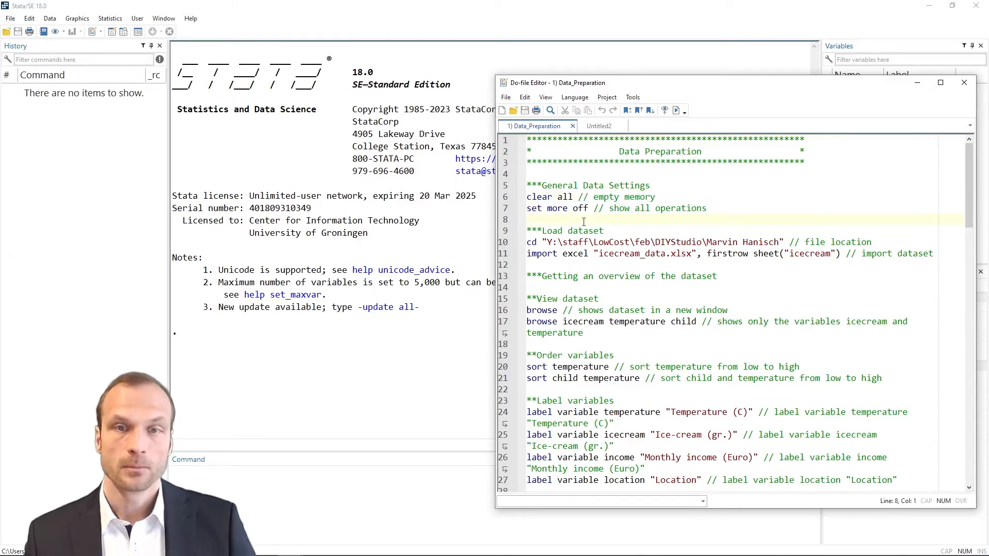
double_click(541, 197)
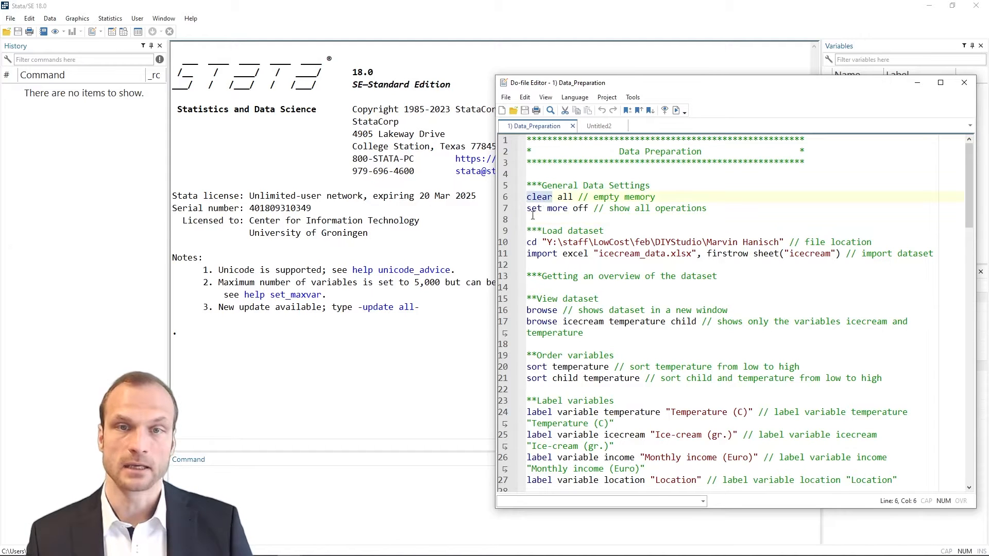
double_click(534, 209)
double_click(534, 243)
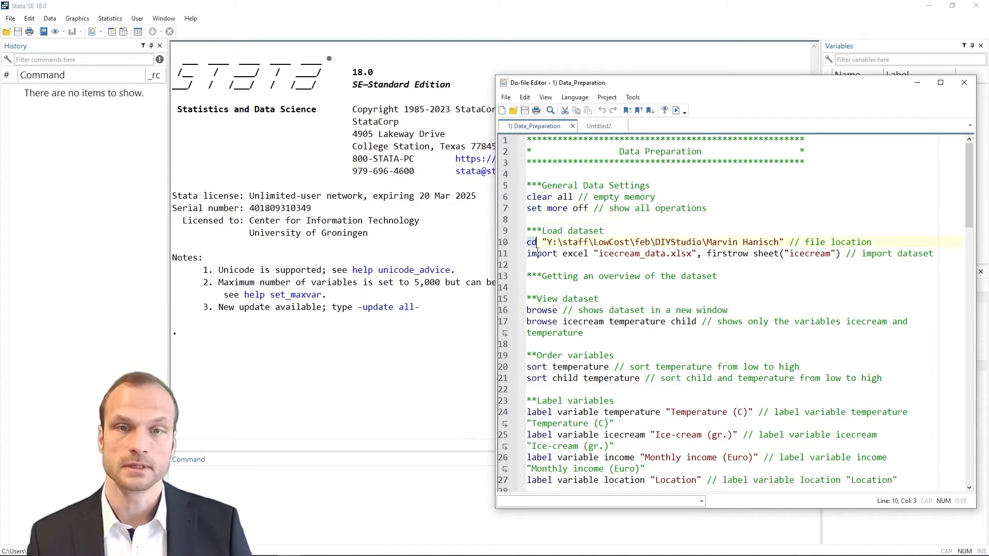
double_click(537, 253)
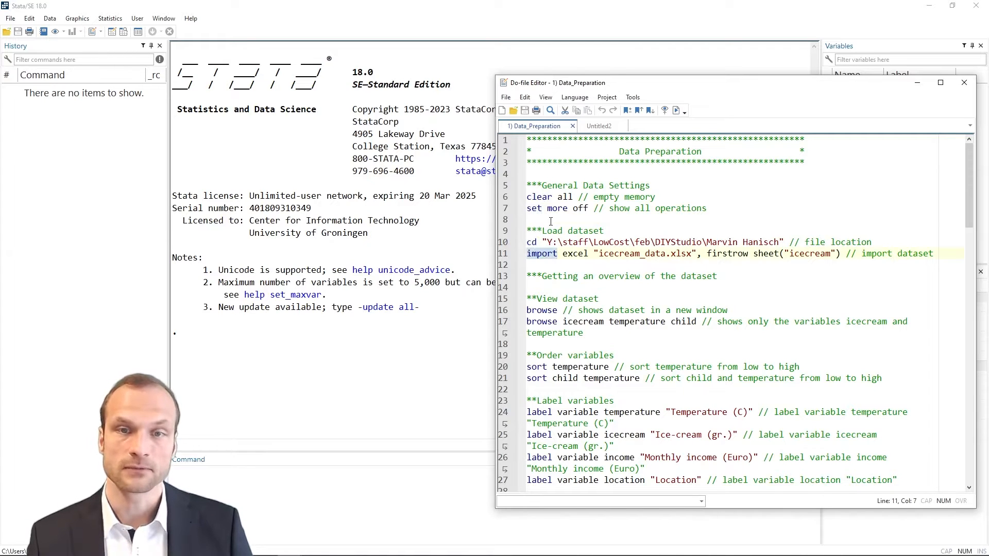
double_click(573, 254)
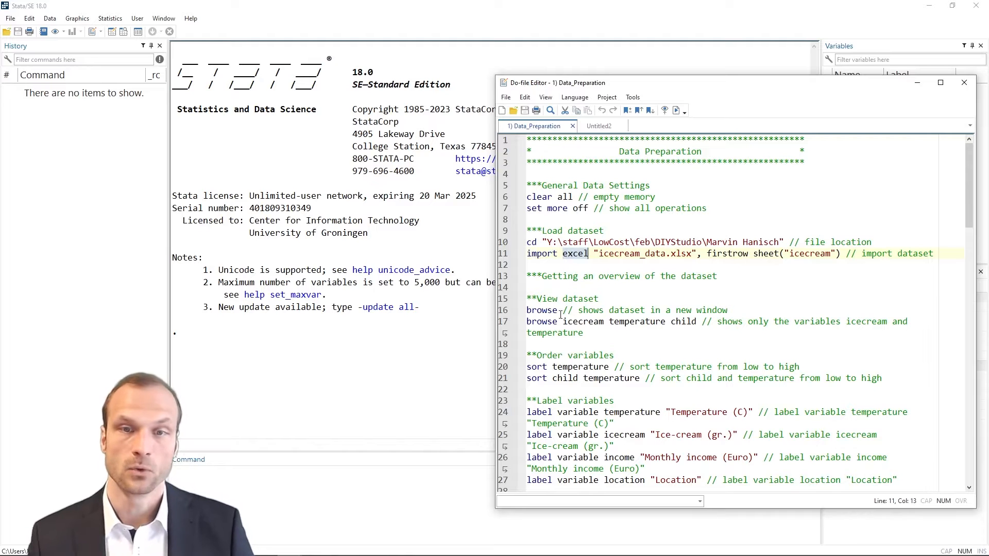
double_click(577, 322)
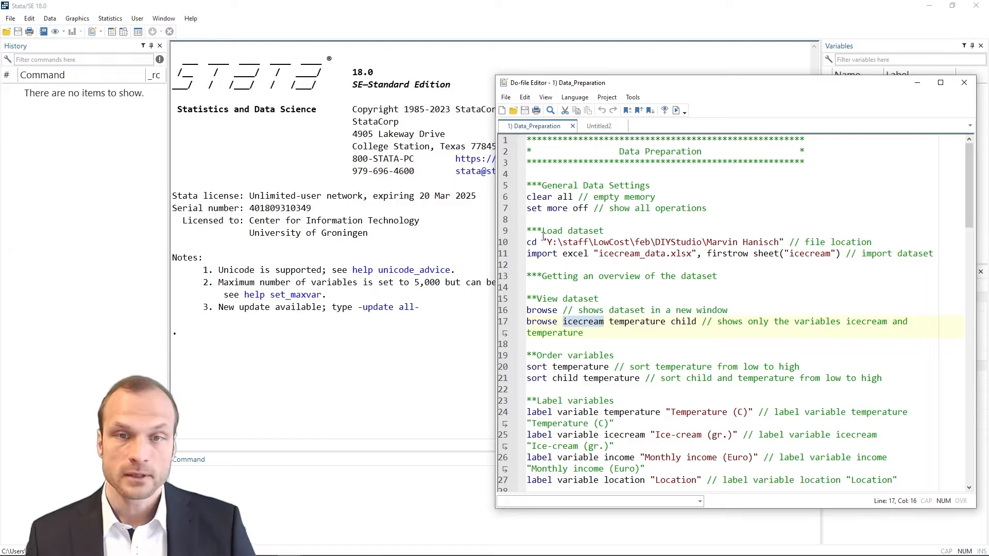
left_click_drag(541, 242, 785, 243)
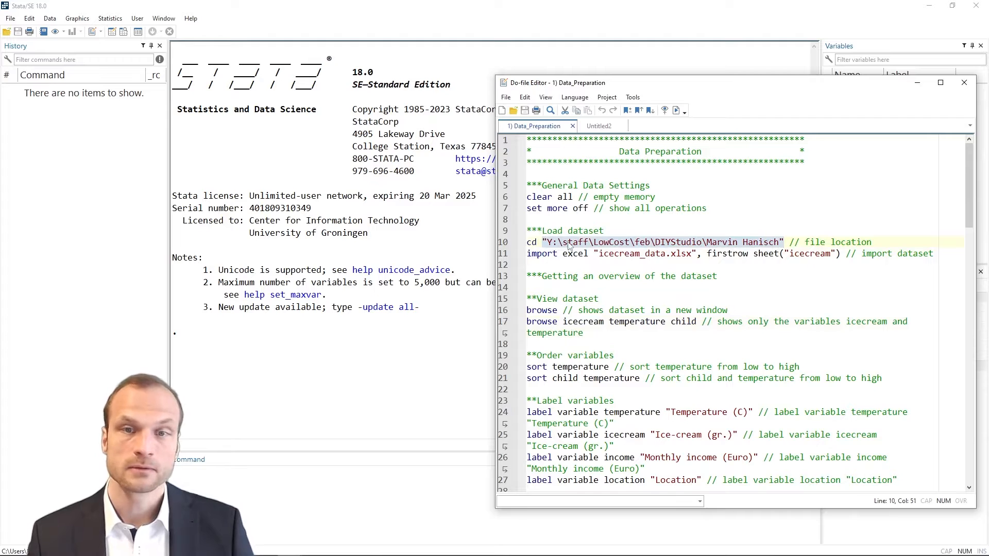
left_click_drag(594, 253, 699, 254)
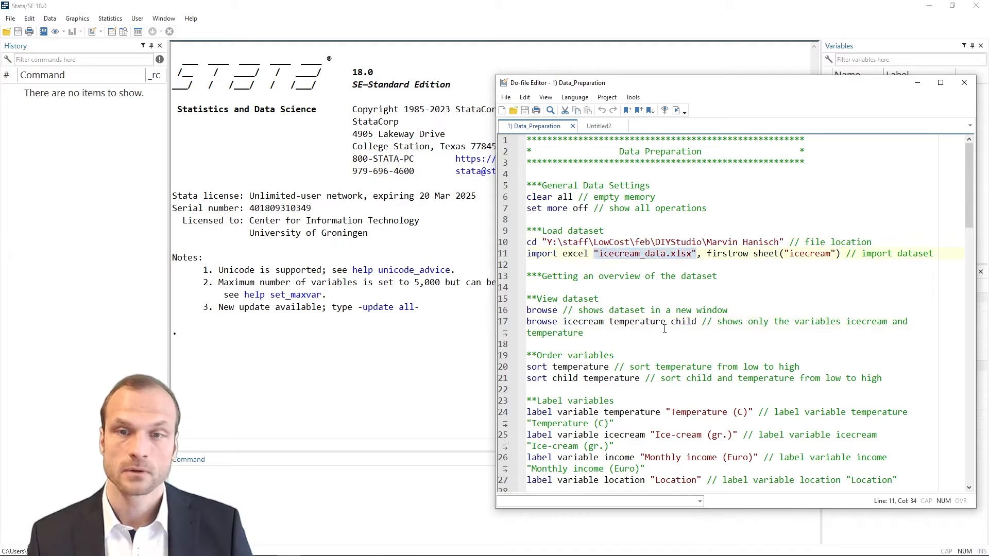
left_click_drag(665, 412, 755, 412)
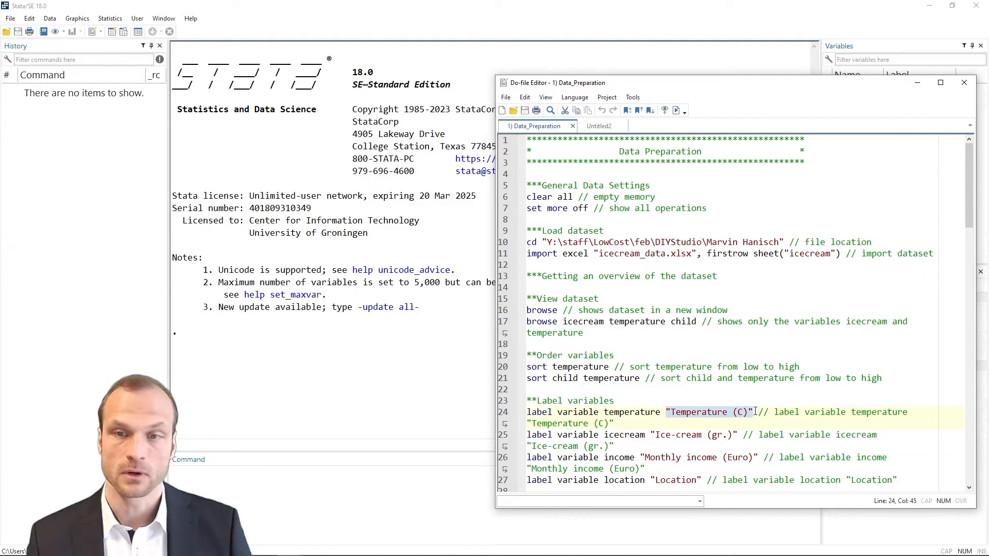
left_click(670, 267)
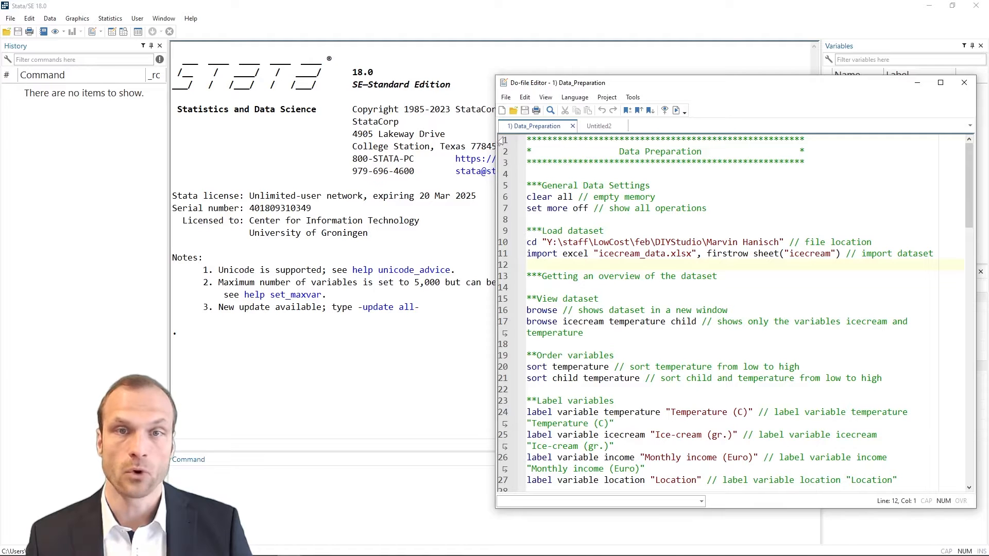
Step: Run only the do-file's title block and General Data Settings section, including clear all and set more off
left_click_drag(501, 140, 495, 225)
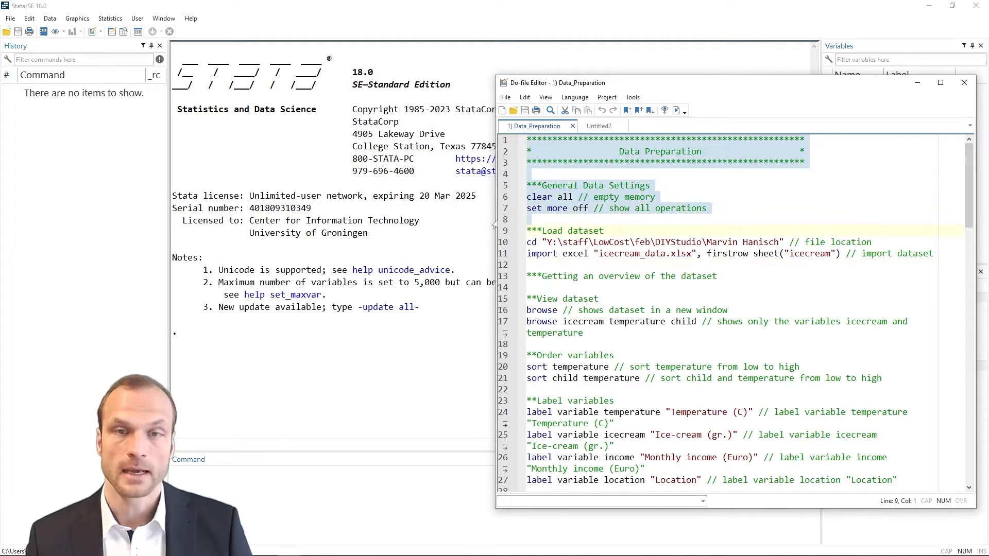
left_click(677, 111)
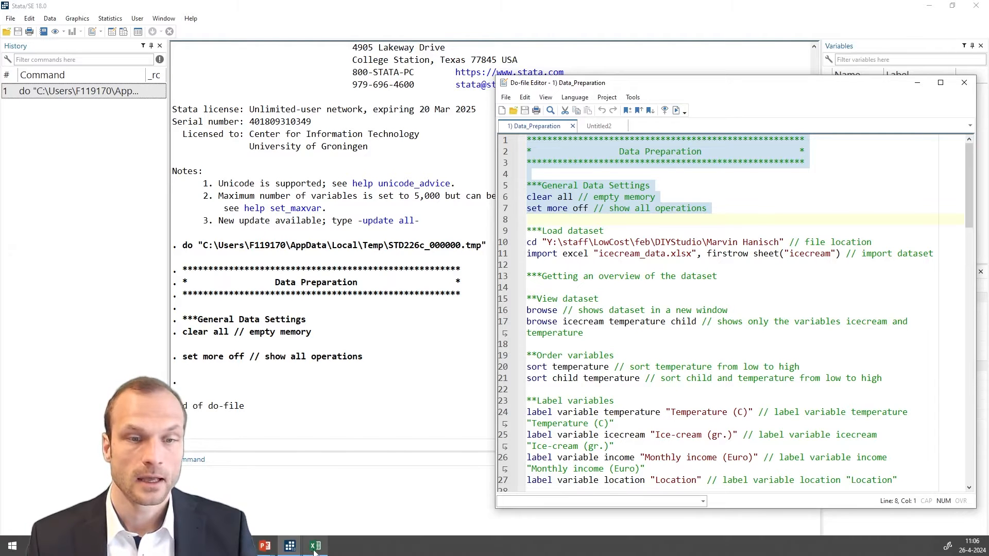
Step: Switch to the icecream_data workbook in Excel and examine its rows per location and its columns through purchase_date
left_click(316, 547)
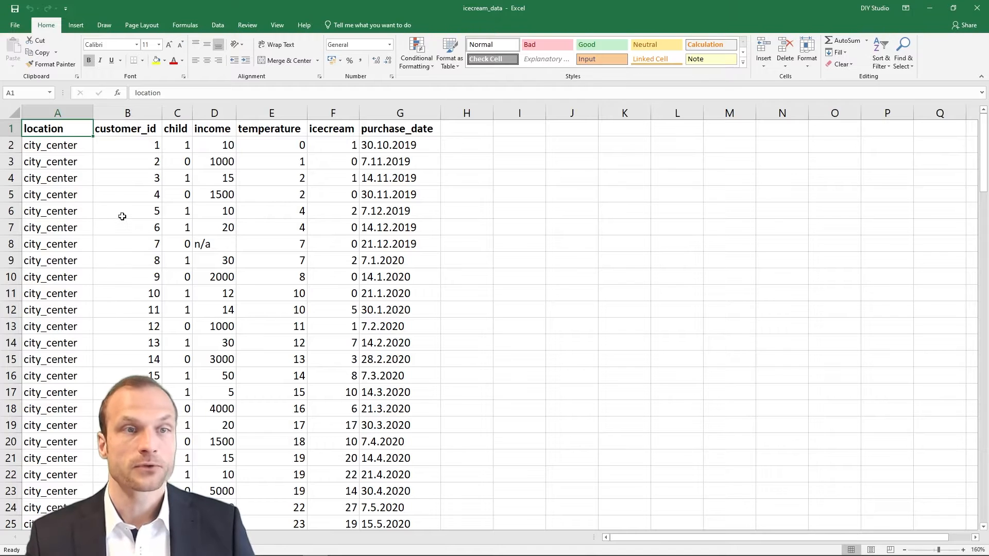
scroll(66, 147, "down", 14)
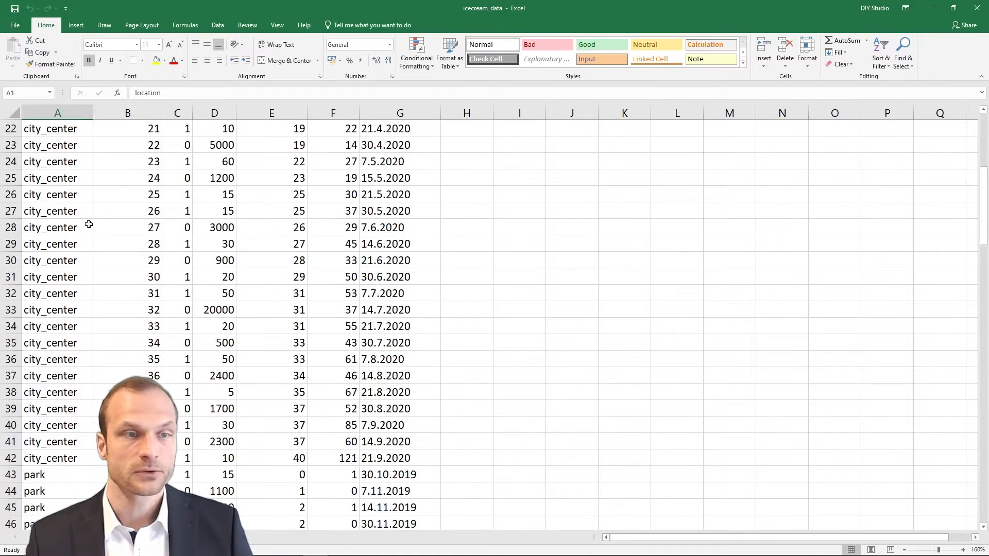
scroll(71, 190, "down", 7)
scroll(74, 288, "down", 5)
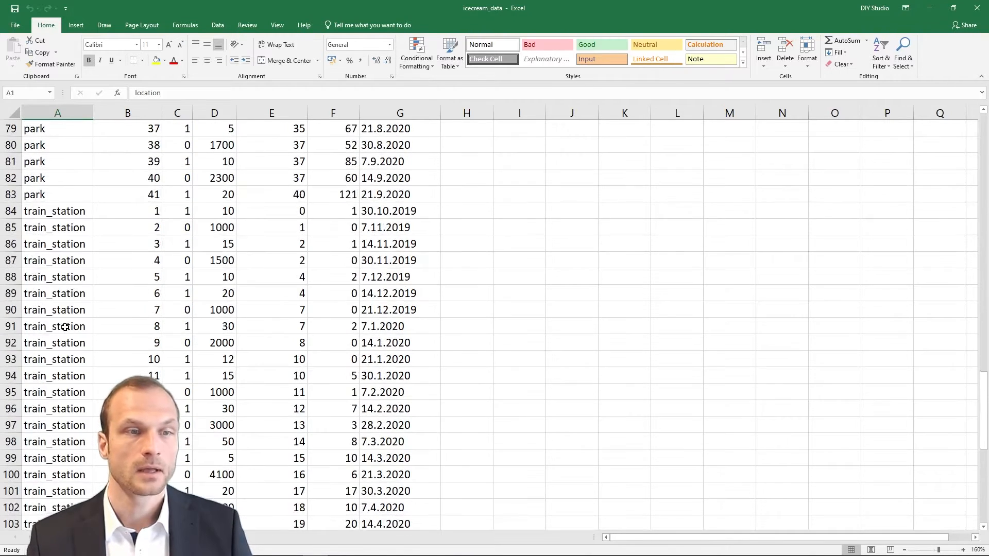
scroll(65, 327, "up", 20)
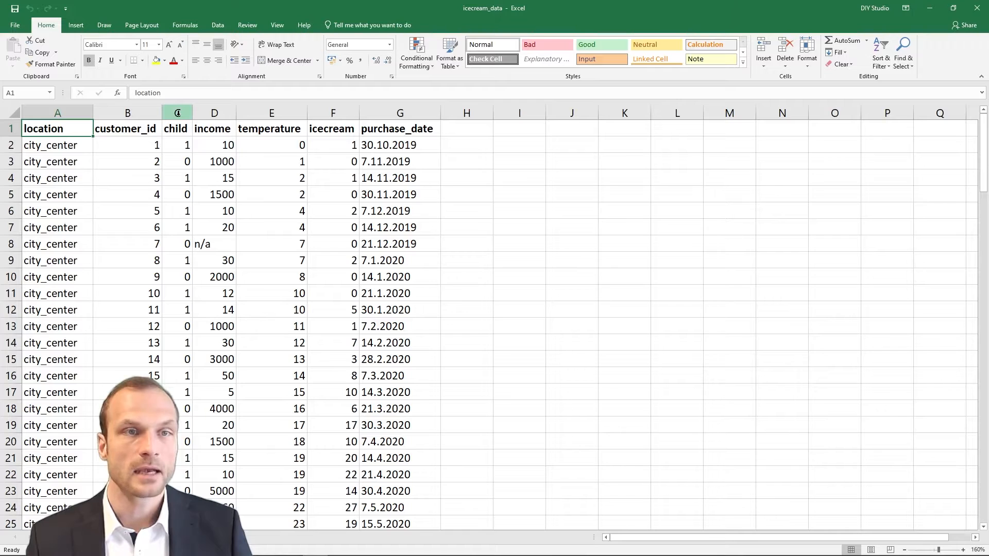
left_click(174, 143)
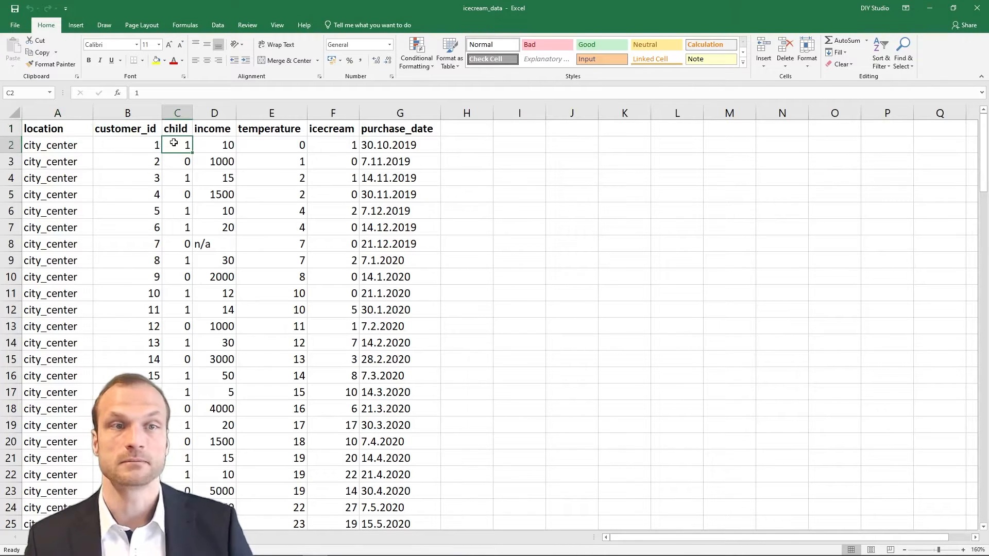
left_click(178, 161)
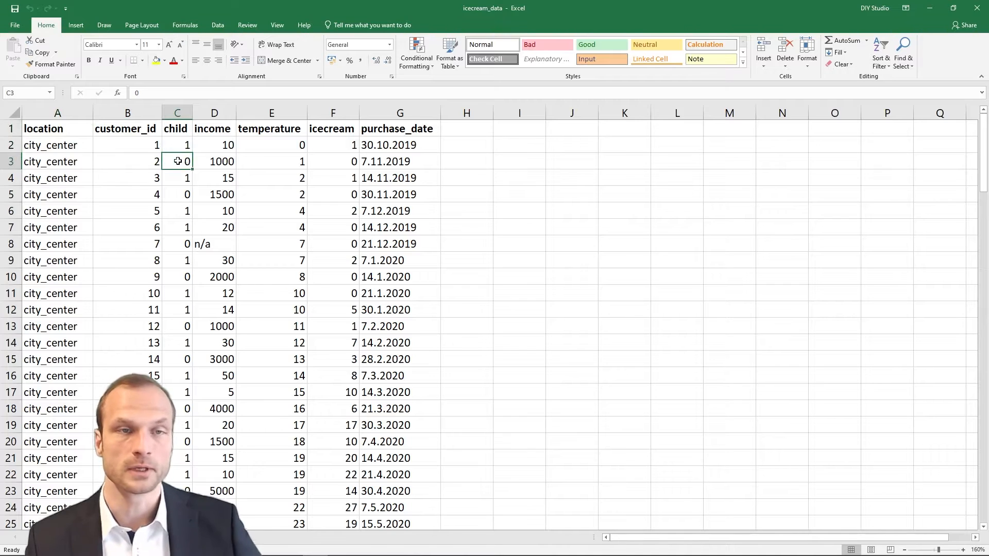
left_click(218, 128)
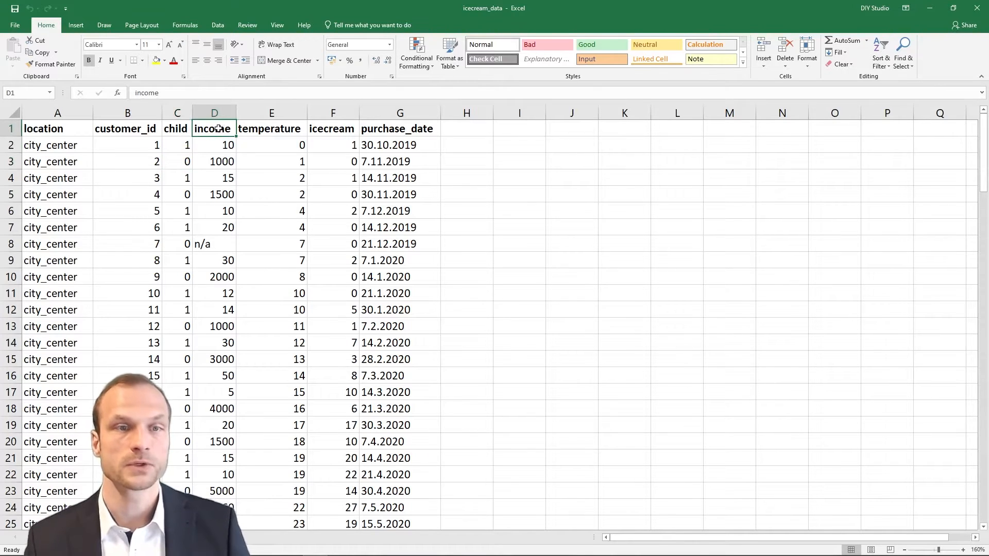
left_click(207, 244)
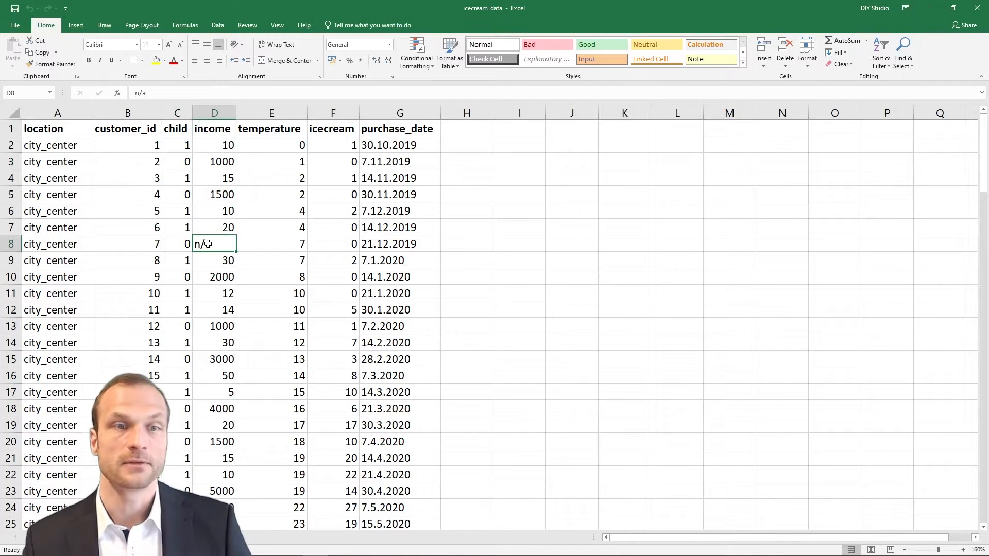
left_click(285, 148)
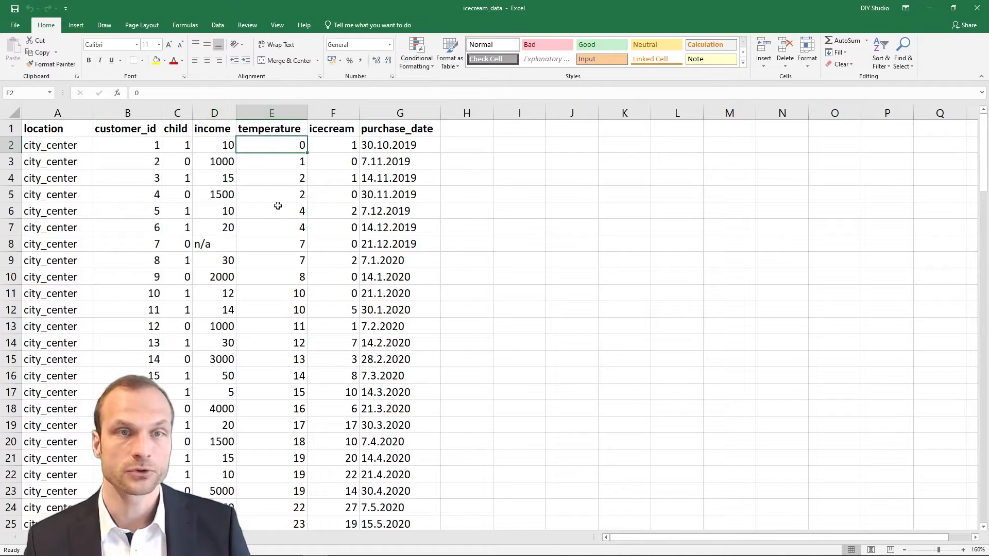
left_click(331, 144)
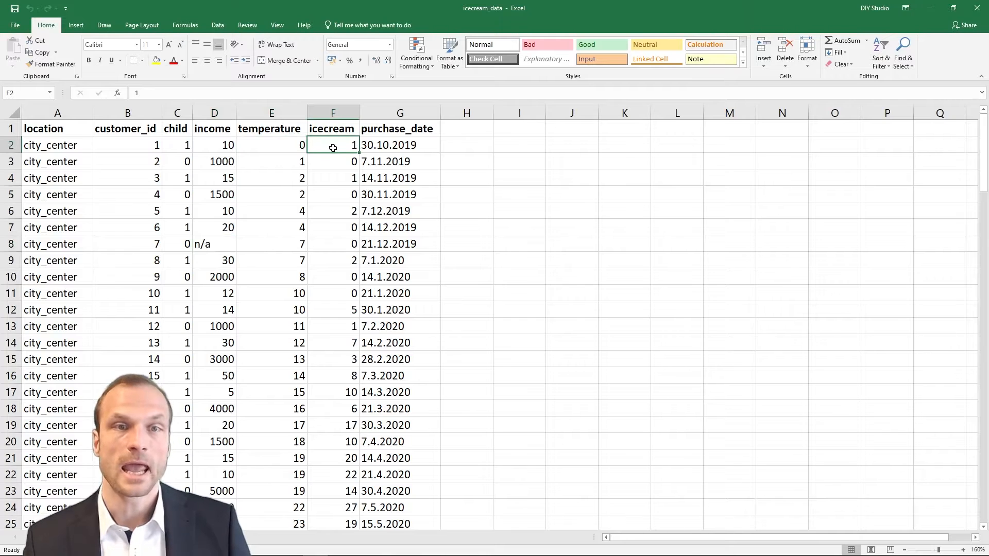
left_click(394, 145)
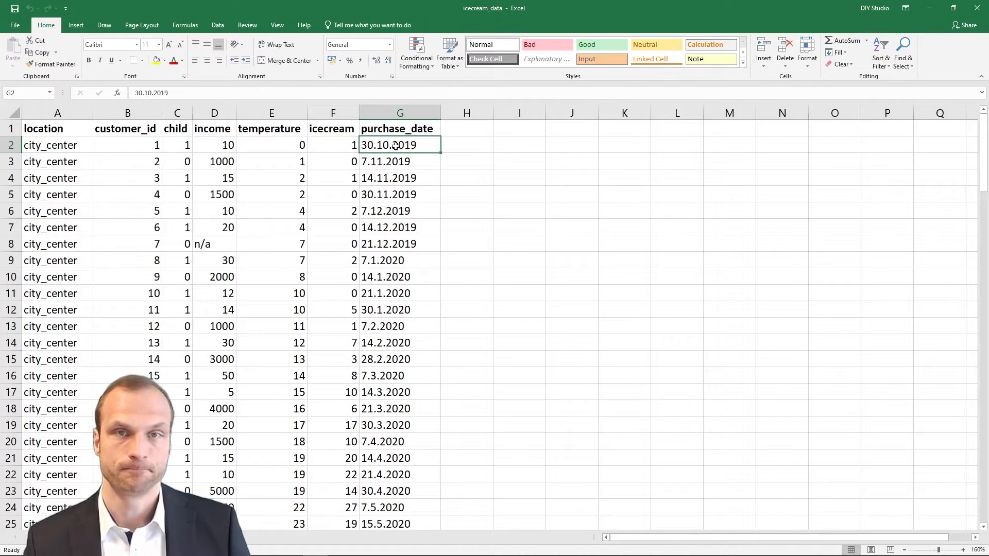
Step: Switch back to Stata and examine the do-file's cd line and the file name and firstrow option of the import excel line
left_click(930, 9)
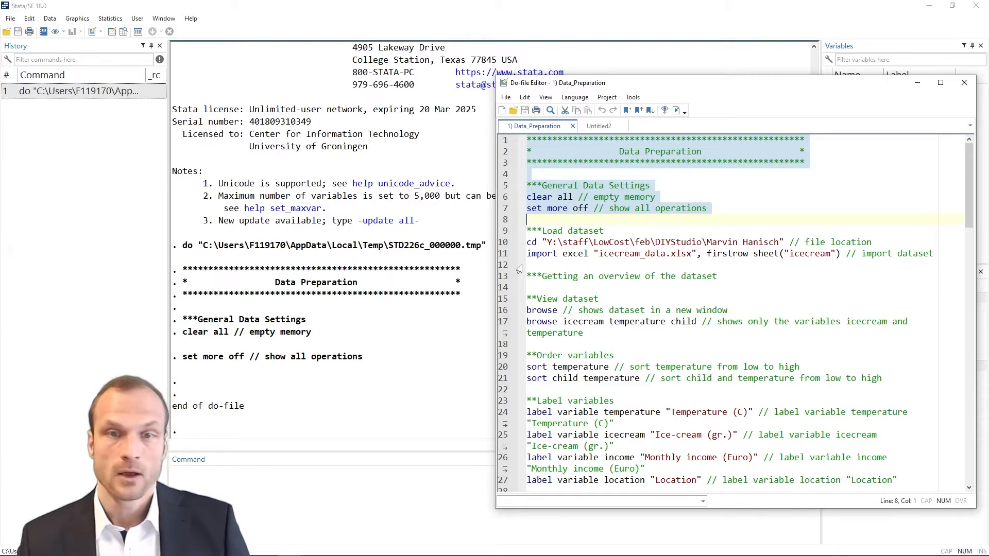
left_click(537, 242)
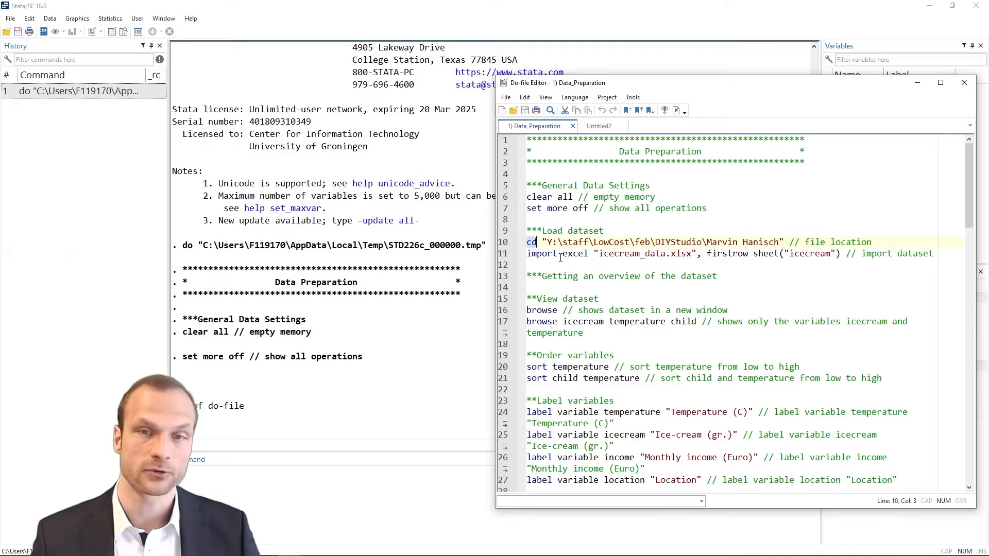
left_click_drag(542, 246, 784, 243)
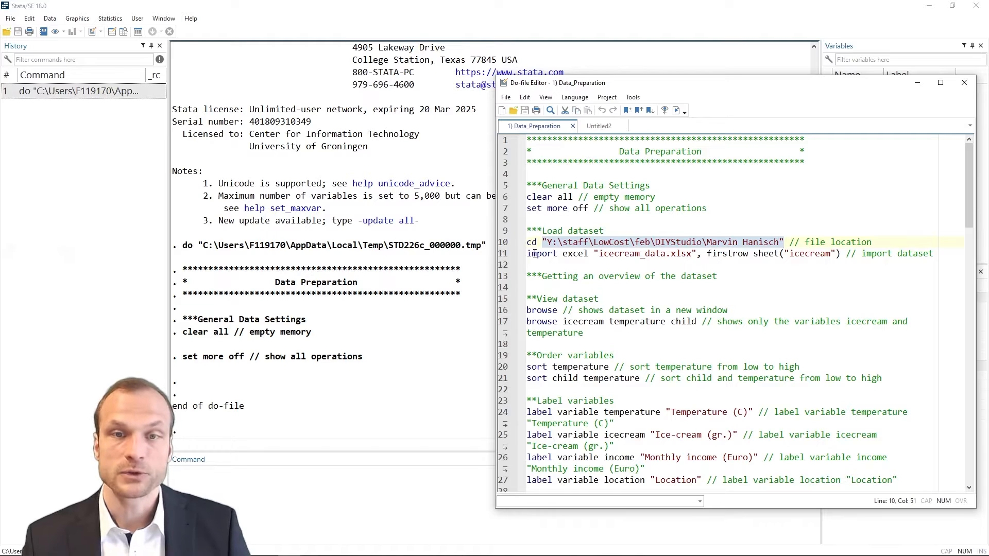
left_click_drag(526, 254, 579, 253)
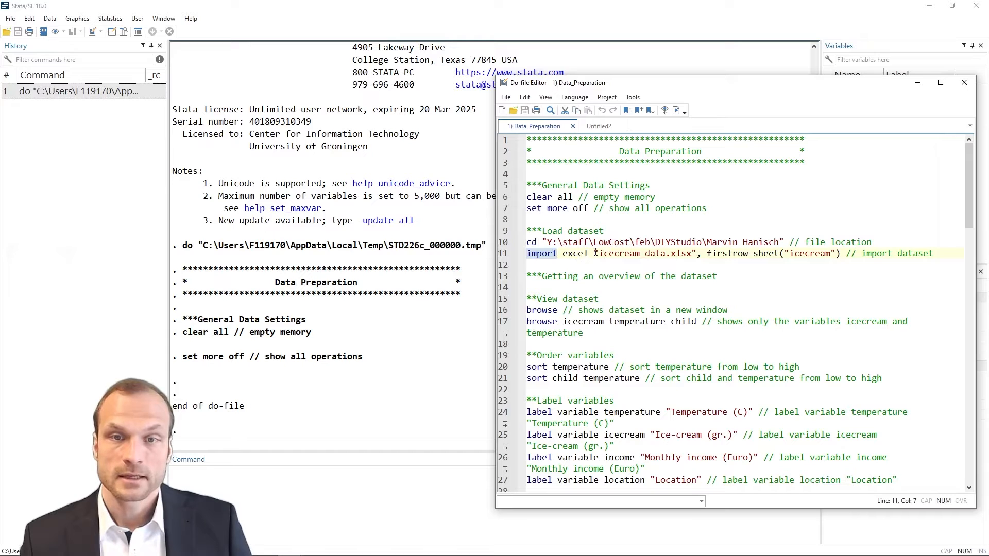
left_click_drag(595, 254, 698, 256)
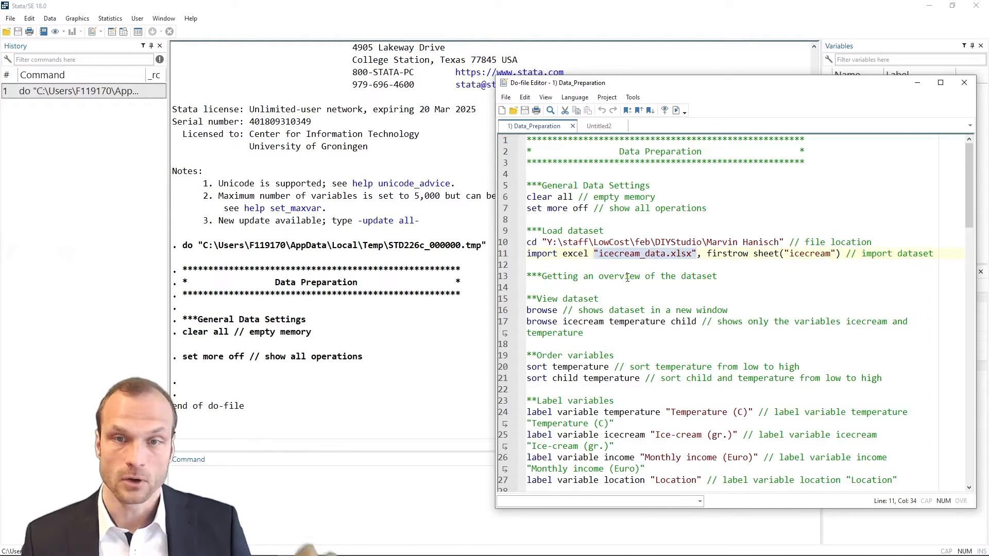
left_click(699, 255)
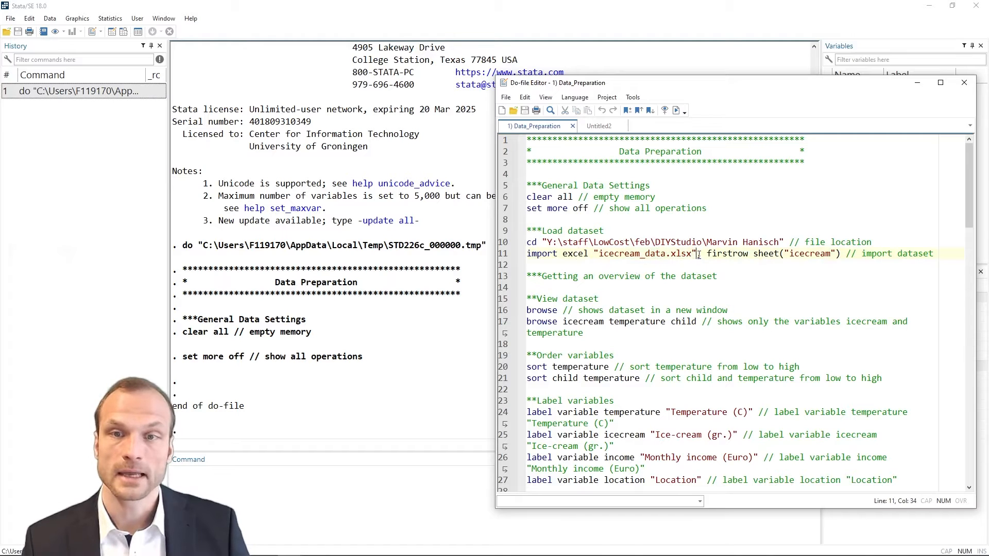
type(",")
double_click(710, 256)
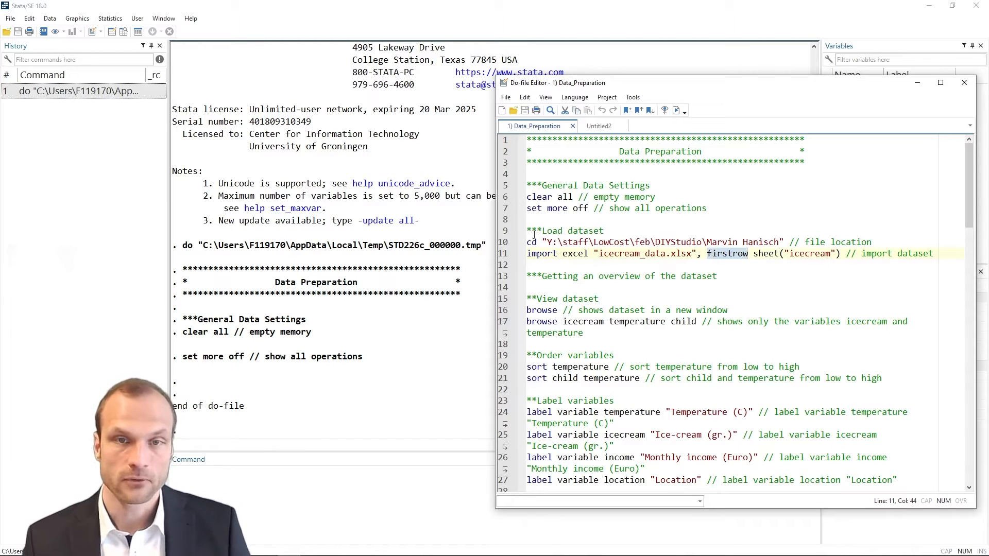
Step: Run only the Load dataset section, setting the working directory and importing the icecream sheet of icecream_data.xlsx with firstrow
left_click_drag(504, 228, 504, 263)
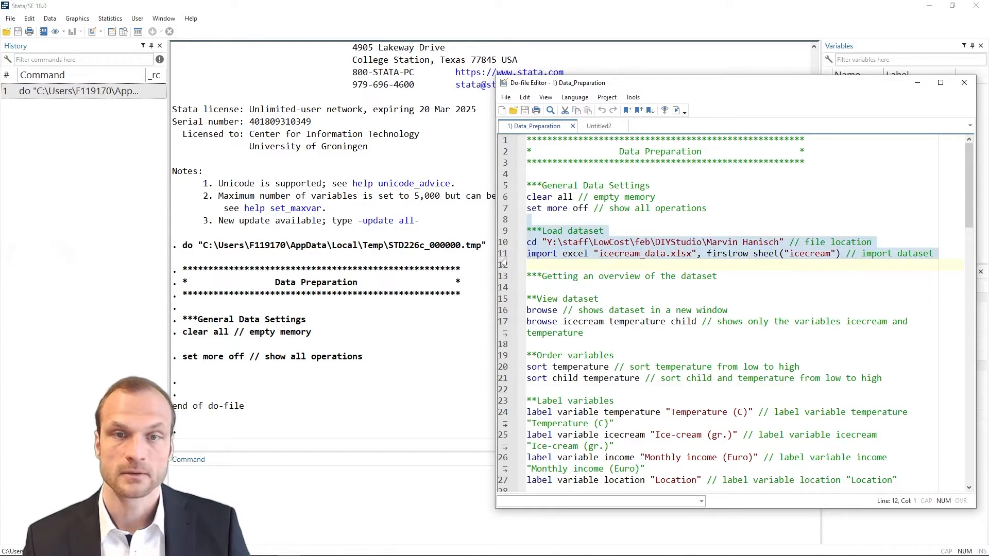
key("ctrl+d")
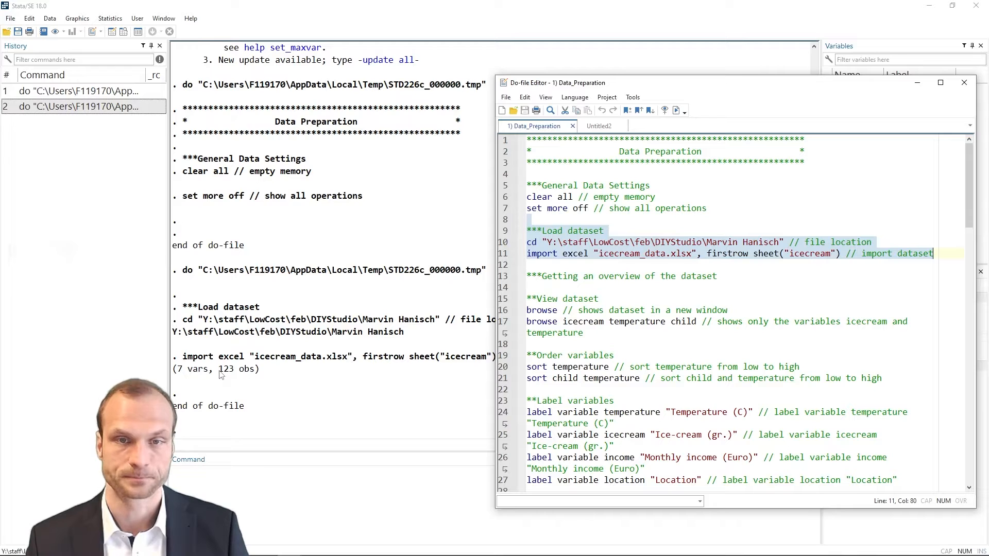
Step: Run only the plain browse line to open the full dataset and inspect its location, customer_id and child columns
scroll(560, 288, "down", 3)
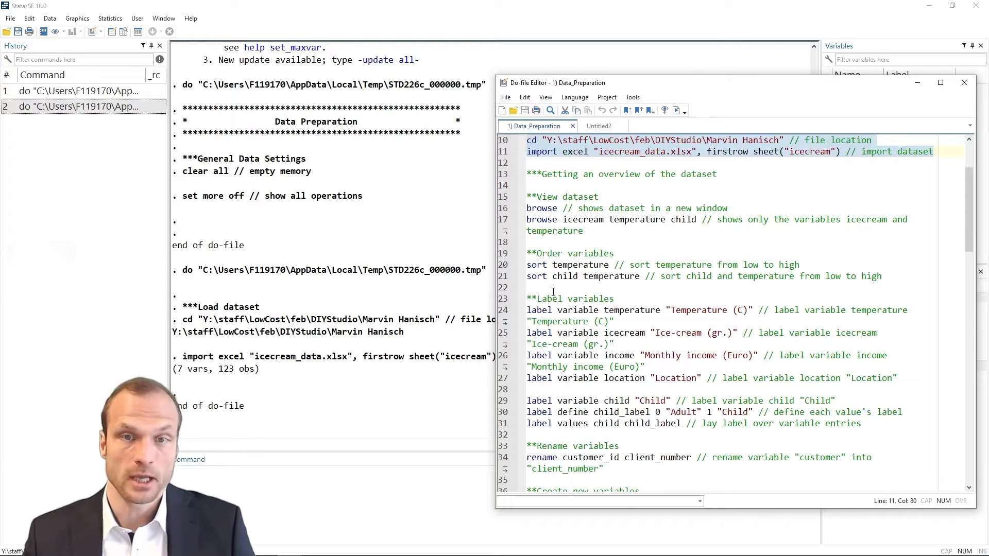
left_click(499, 210)
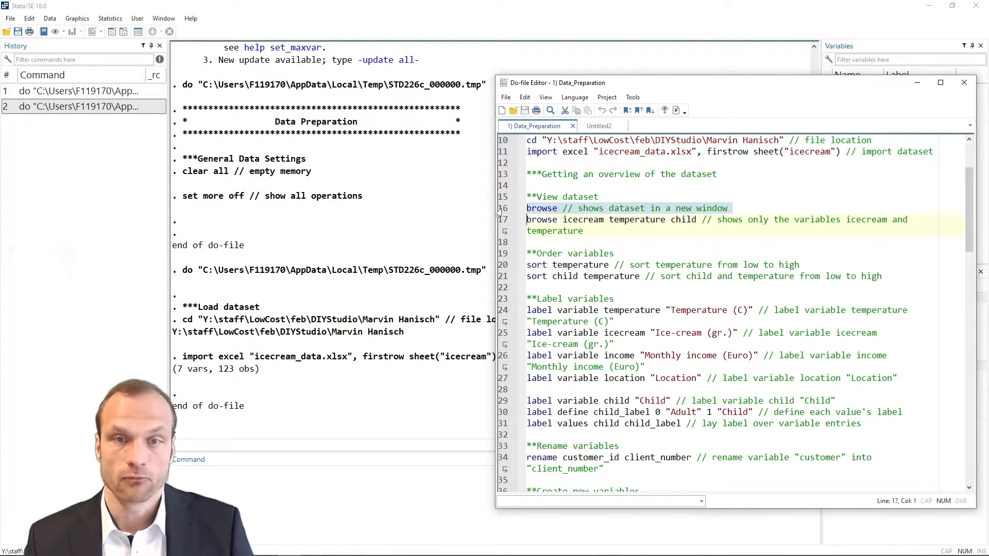
key("ctrl+d")
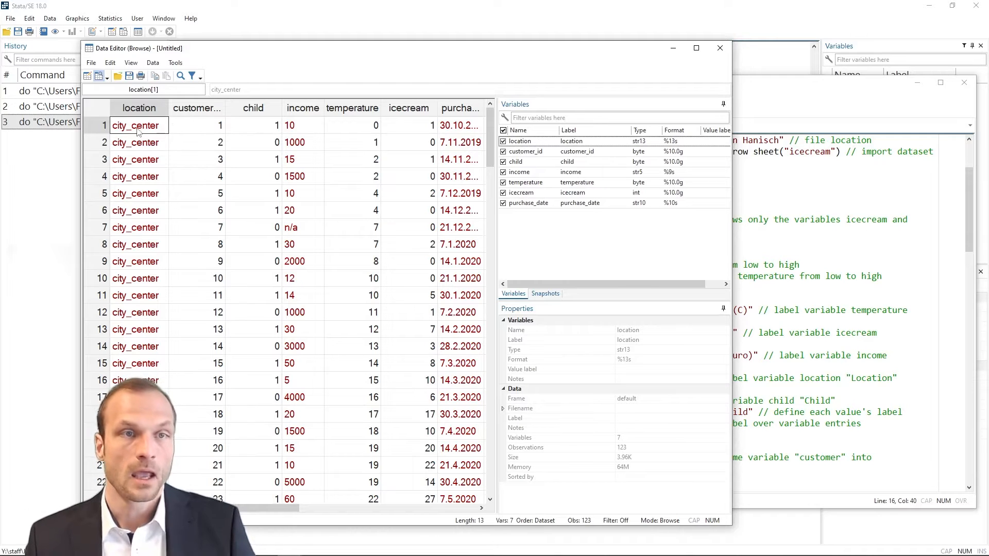
left_click_drag(138, 130, 147, 299)
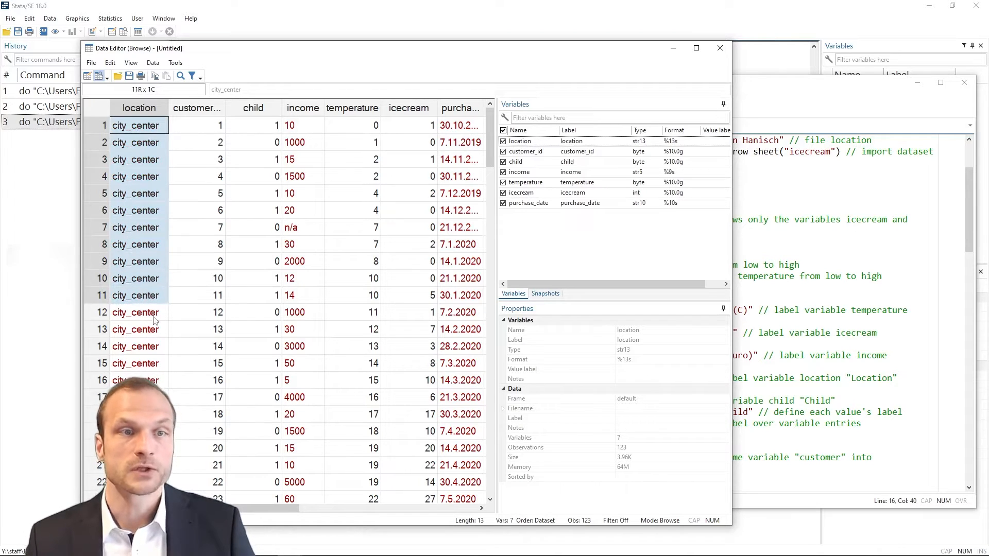
left_click(143, 315)
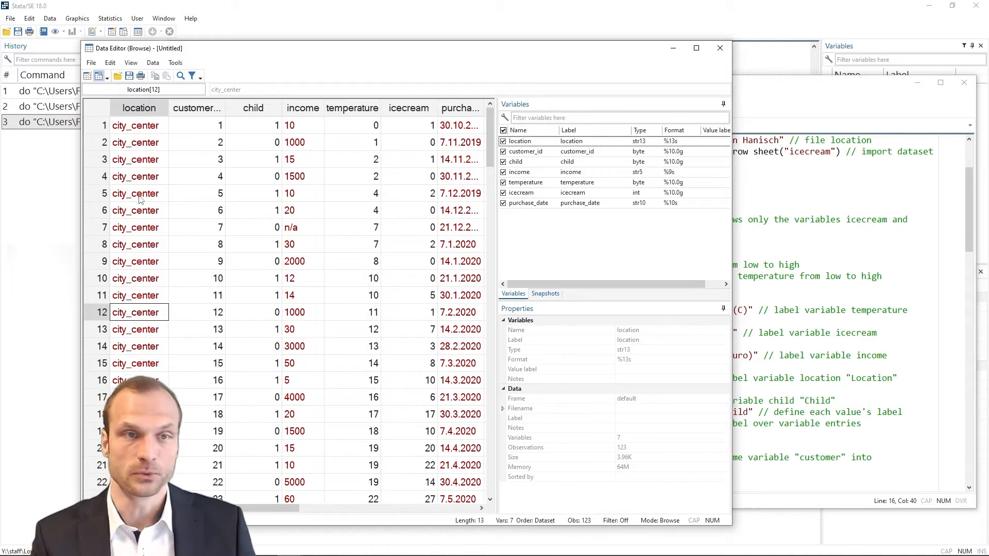
left_click_drag(188, 126, 204, 271)
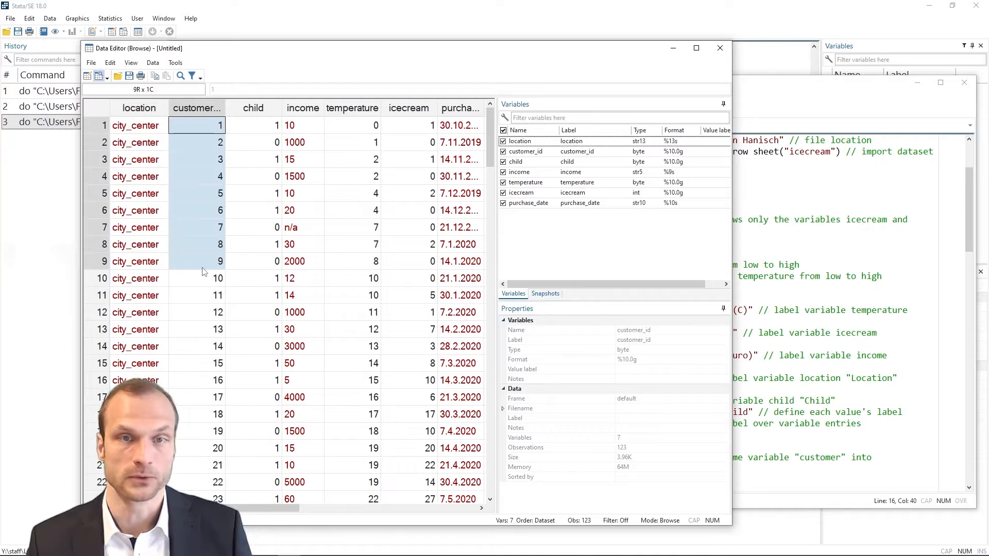
left_click(265, 230)
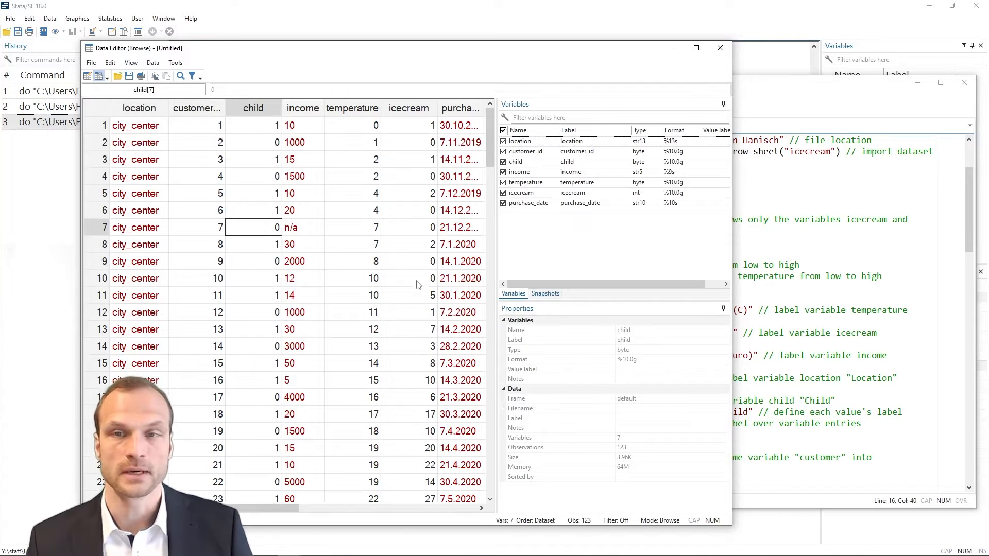
Step: Run only the browse line that limits the Data Editor to icecream, temperature and child
left_click(794, 189)
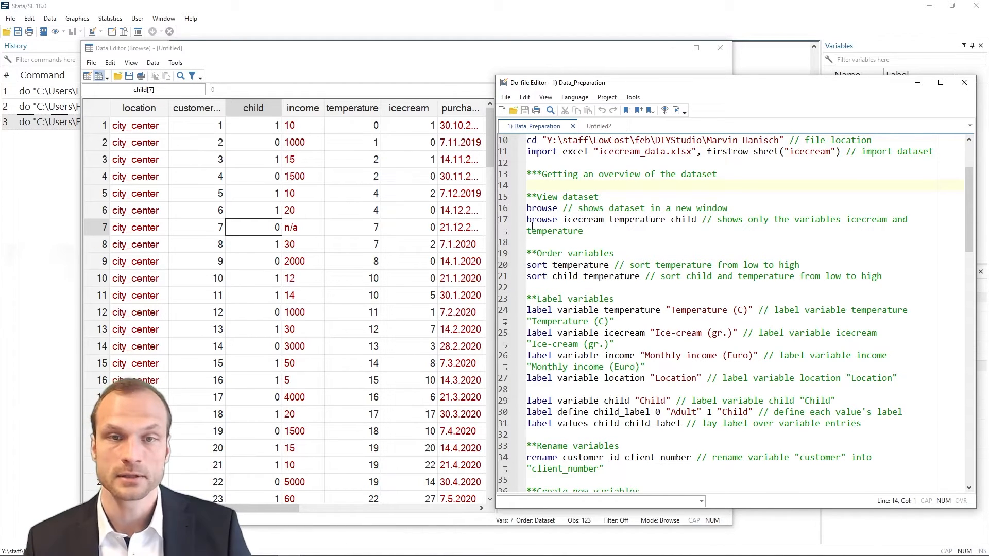
left_click(500, 223)
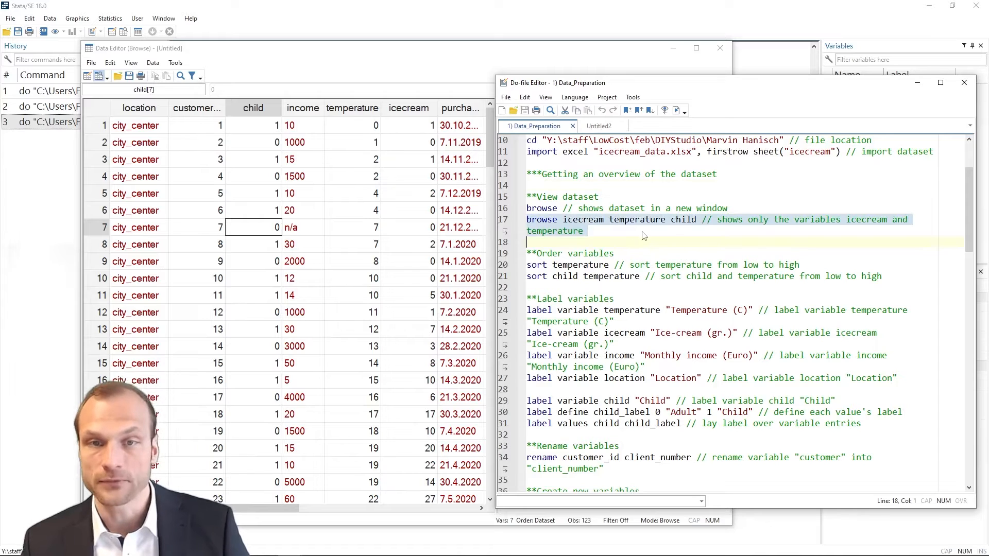
key("ctrl+d")
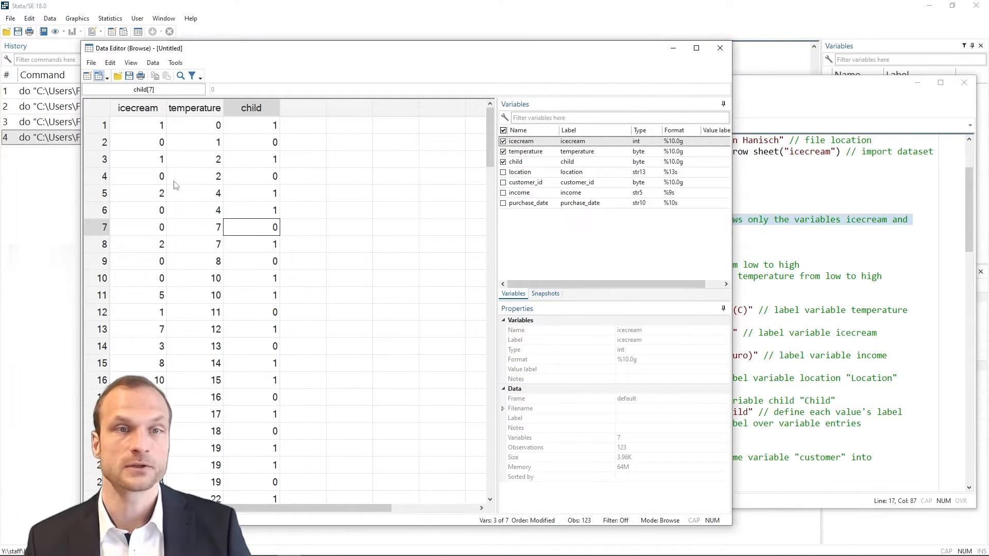
Step: Add the location, customer_id and income variables to those shown in the Data Editor
left_click(503, 172)
left_click(504, 183)
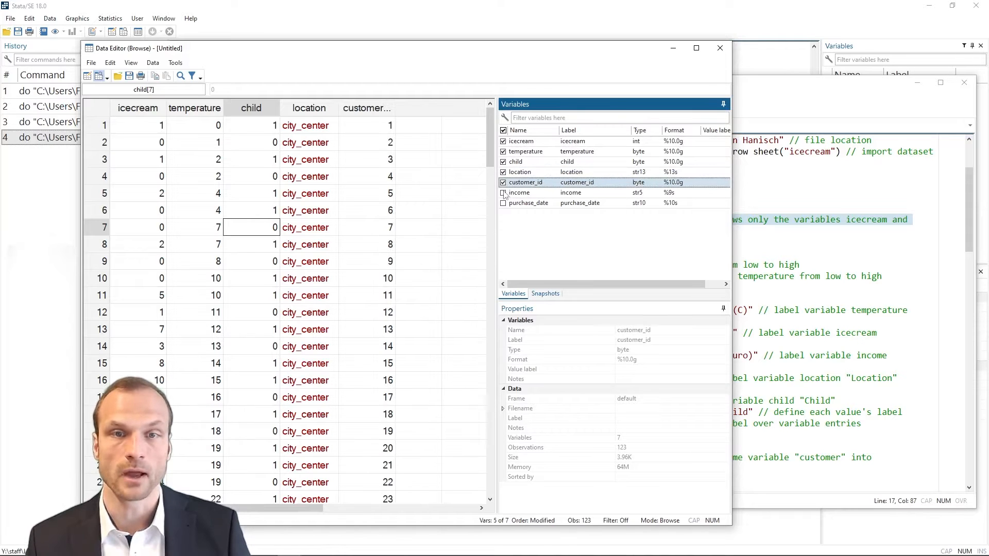
left_click(503, 193)
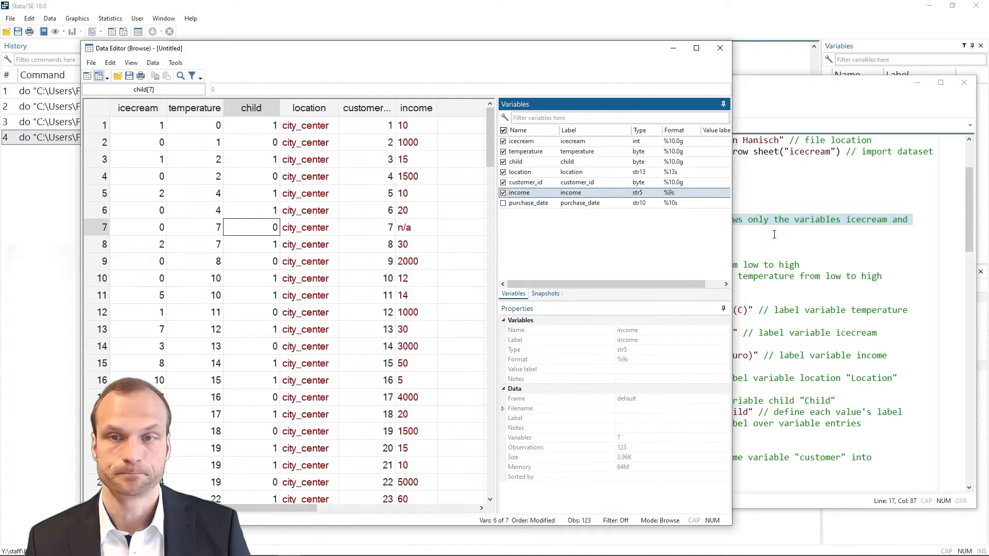
Step: Run only the sort temperature line and check the temperature order from the first to the last row of the dataset
left_click(774, 235)
scroll(675, 246, "down", 2)
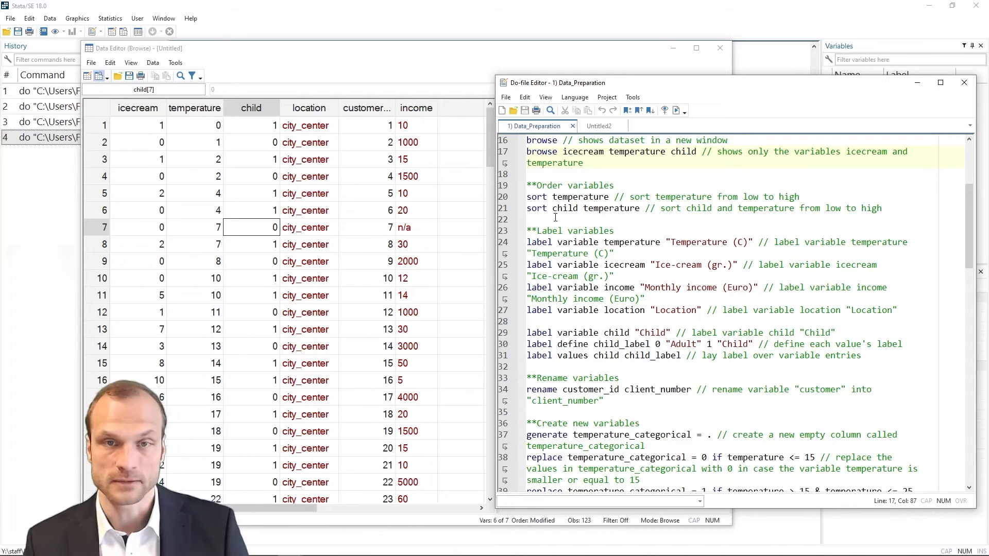
left_click(502, 197)
key("ctrl+d")
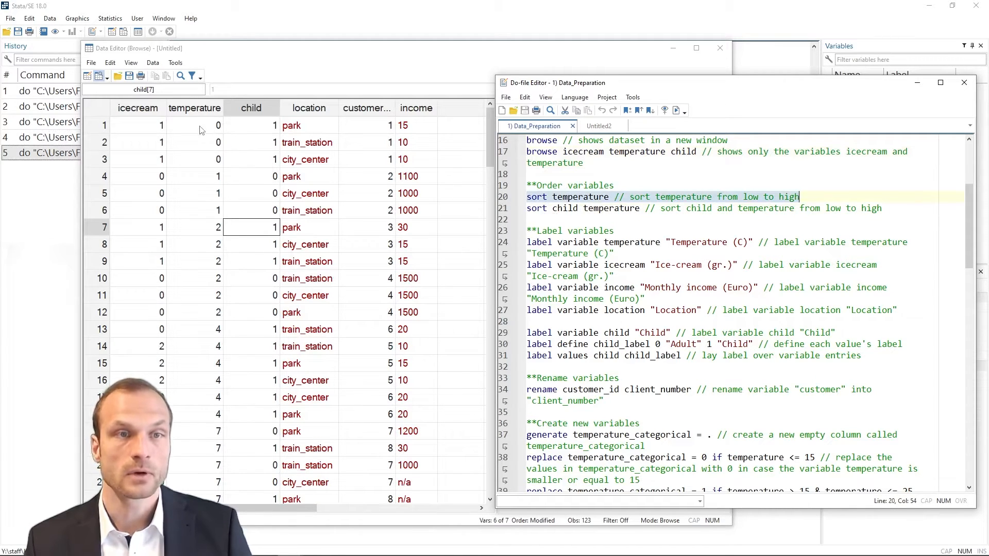
scroll(196, 216, "down", 20)
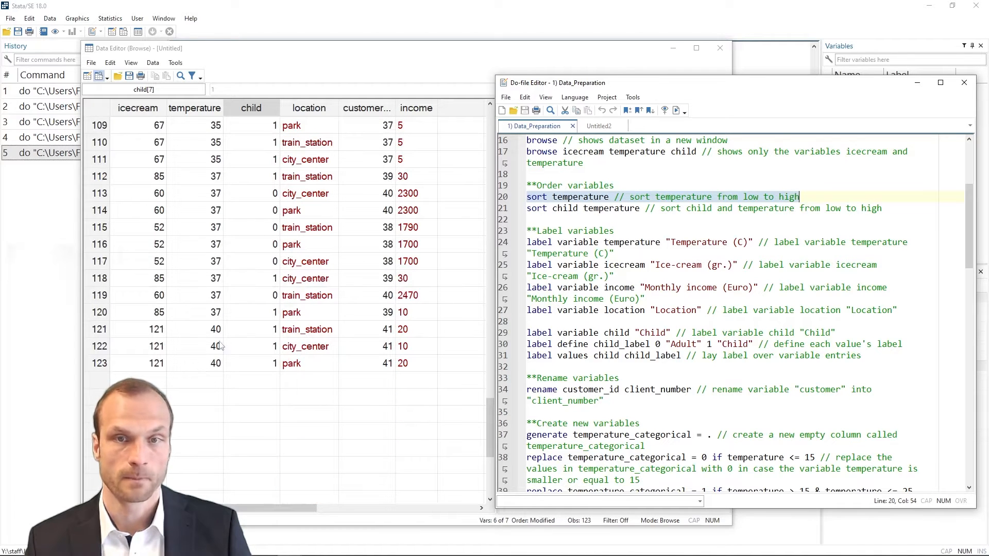
scroll(228, 304, "up", 20)
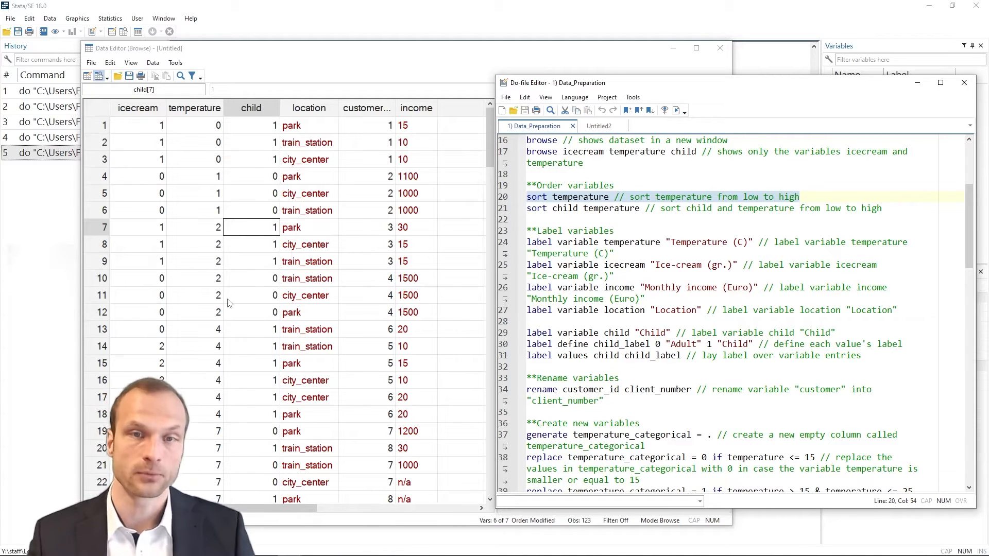
Step: Run only the sort child temperature line and check how temperature is ordered within each child group
left_click(502, 209)
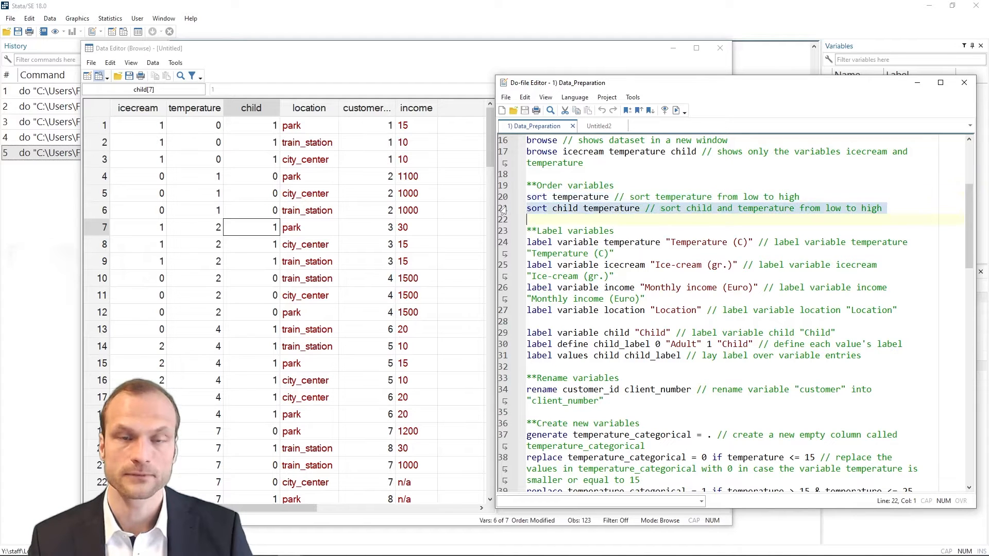
key("ctrl+d")
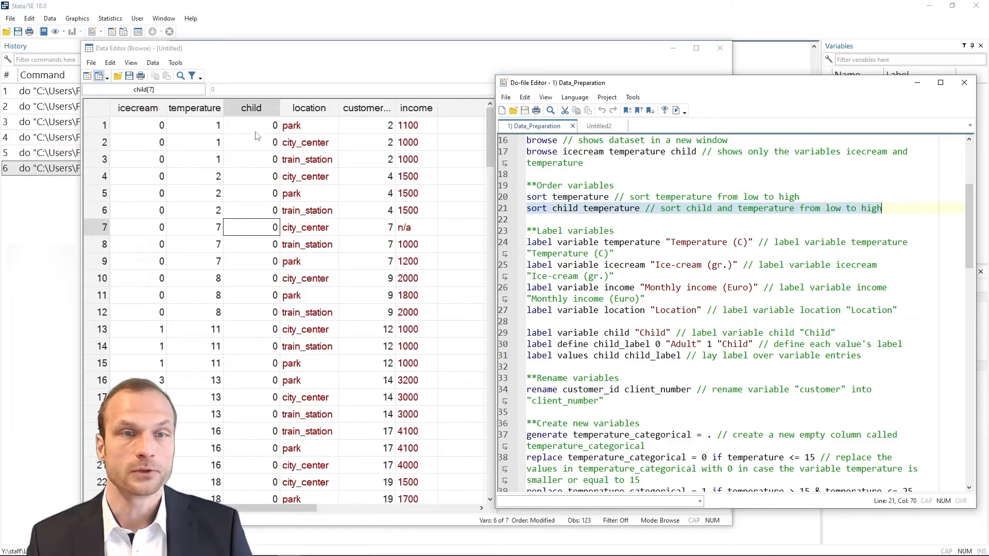
scroll(253, 248, "down", 18)
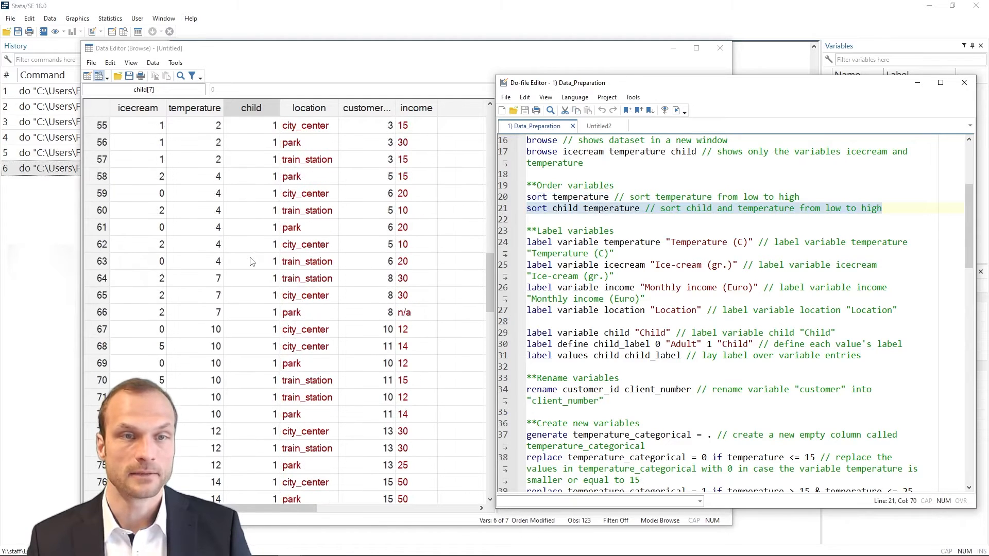
scroll(251, 261, "down", 20)
scroll(250, 261, "up", 20)
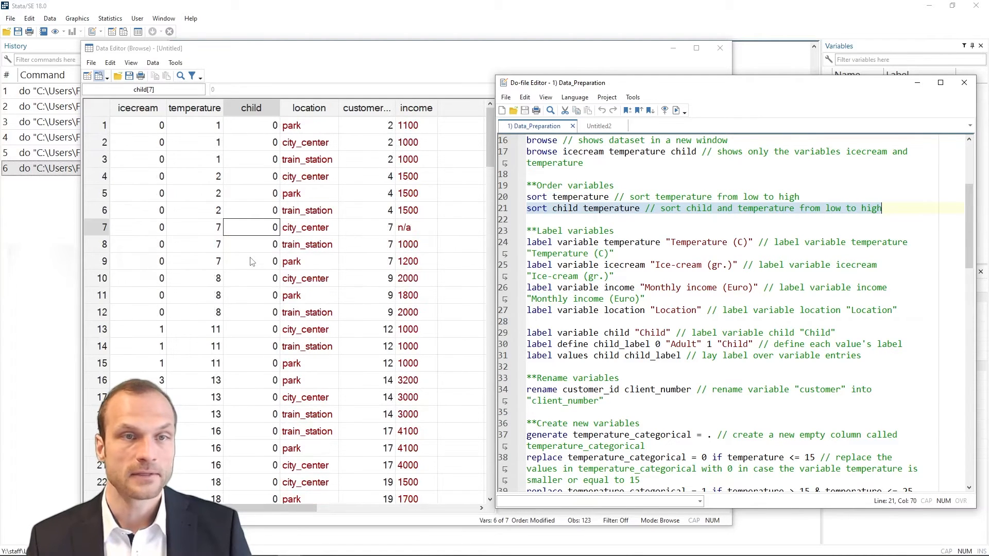
left_click_drag(204, 132, 206, 363)
scroll(206, 360, "down", 10)
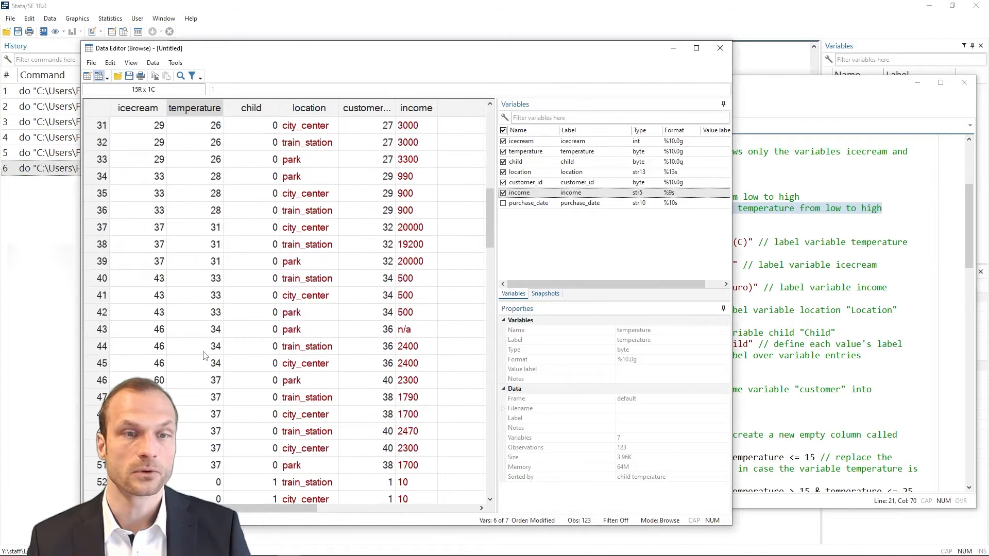
scroll(205, 355, "down", 8)
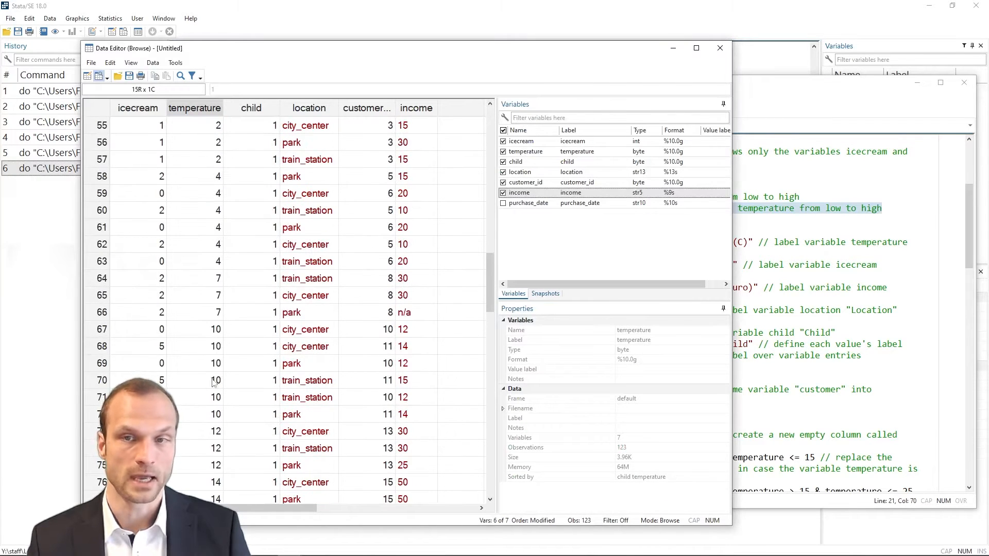
Step: Run only the do-file line labelling temperature as "Temperature (C)" and check the variable labels in the Data Editor
left_click(781, 226)
left_click(638, 221)
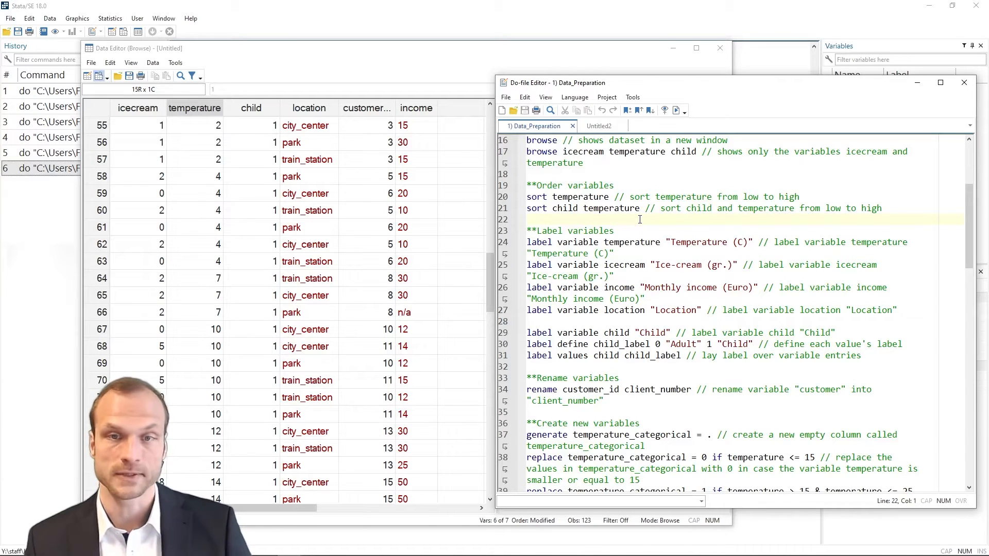
double_click(531, 245)
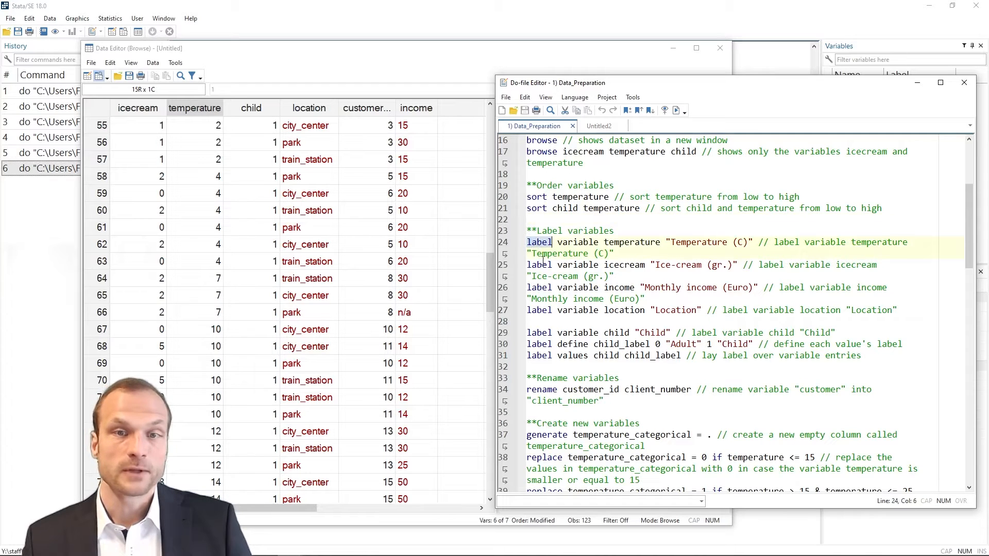
double_click(580, 243)
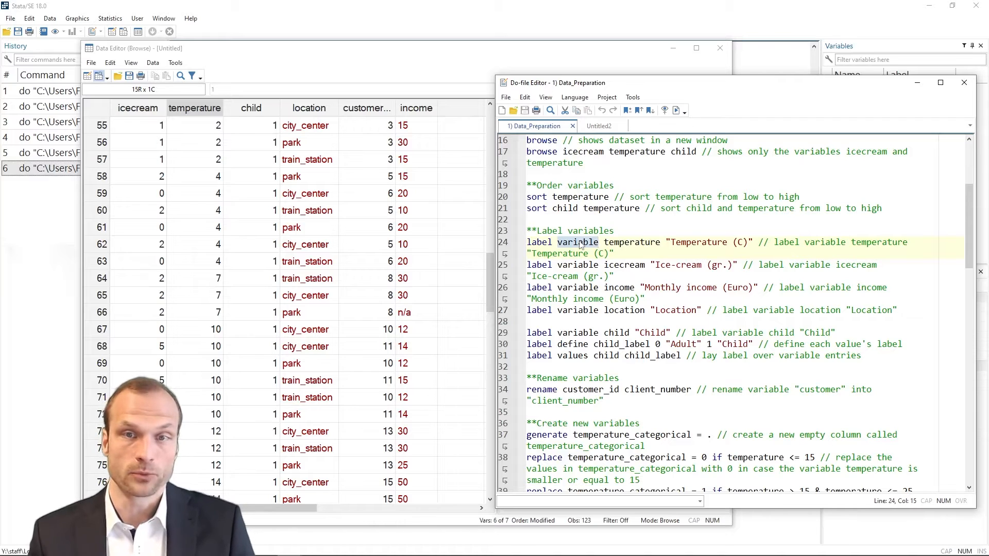
double_click(619, 243)
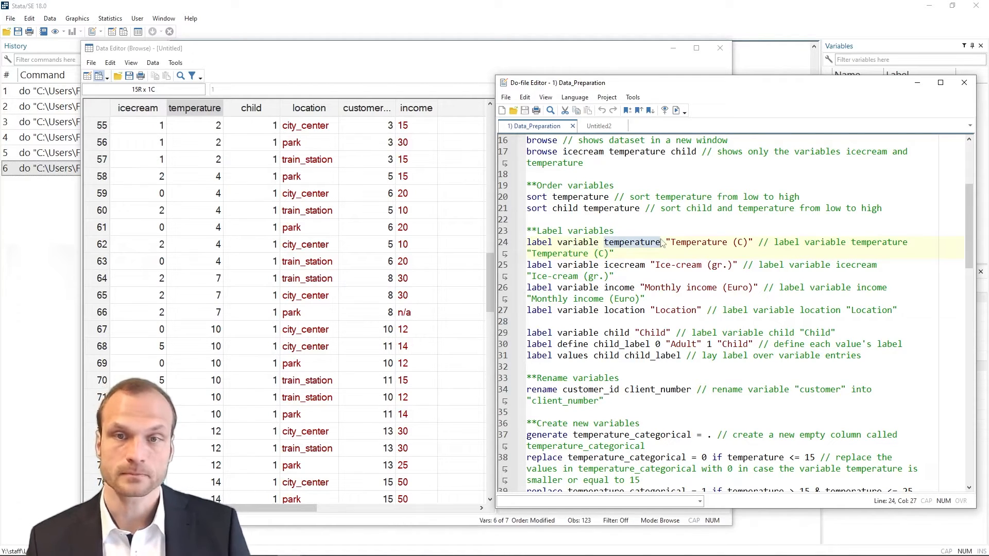
left_click_drag(666, 242, 753, 246)
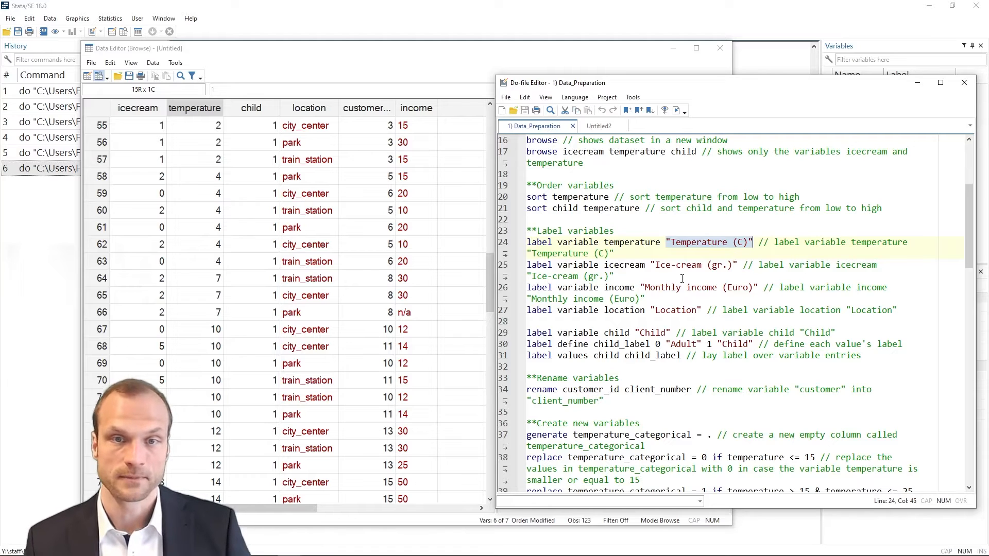
left_click(505, 242)
key("ctrl+d")
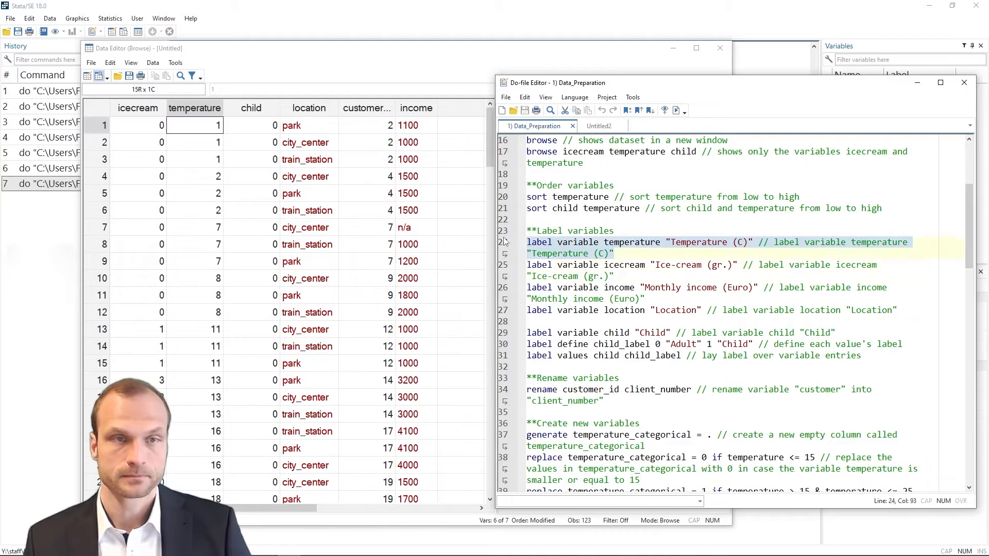
left_click(376, 245)
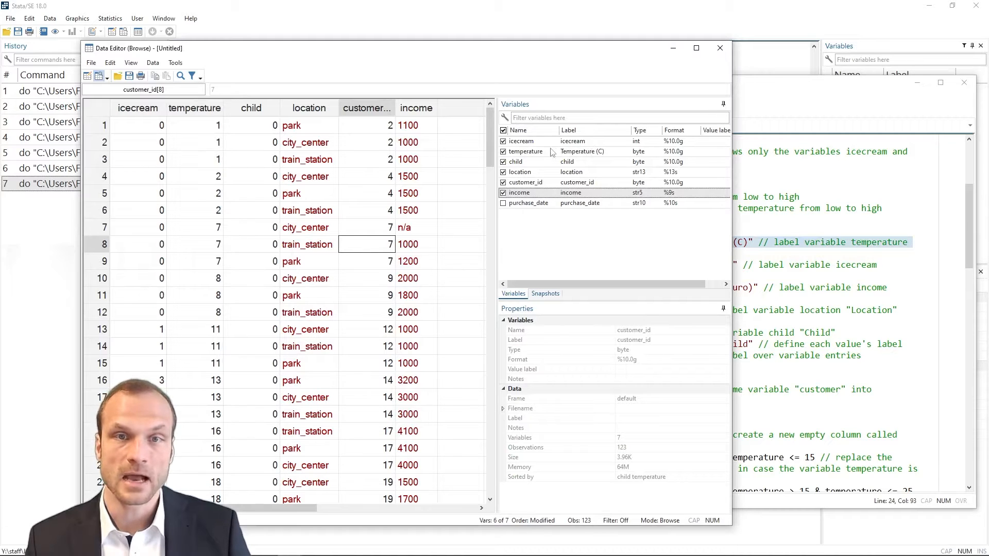
left_click(531, 153)
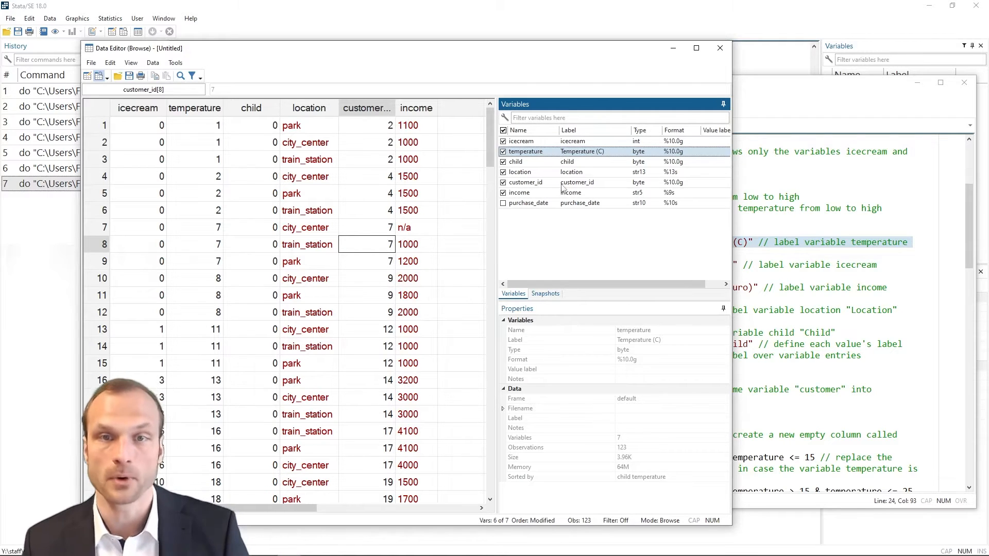
left_click(588, 146)
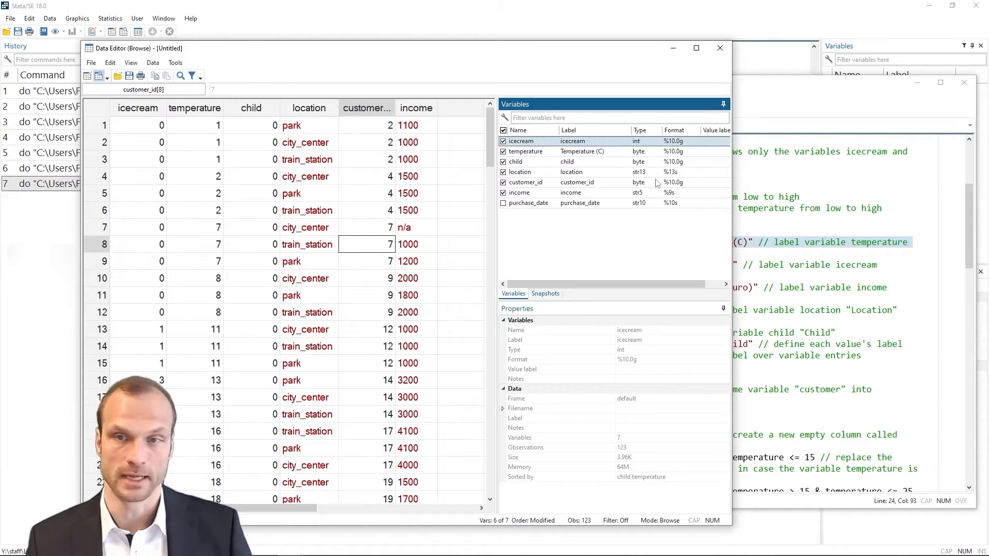
Step: Run the three lines labelling icecream "Ice-cream (gr.)", income "Monthly income (Euro)" and location "Location", and check the labels in the Data Editor
left_click(770, 253)
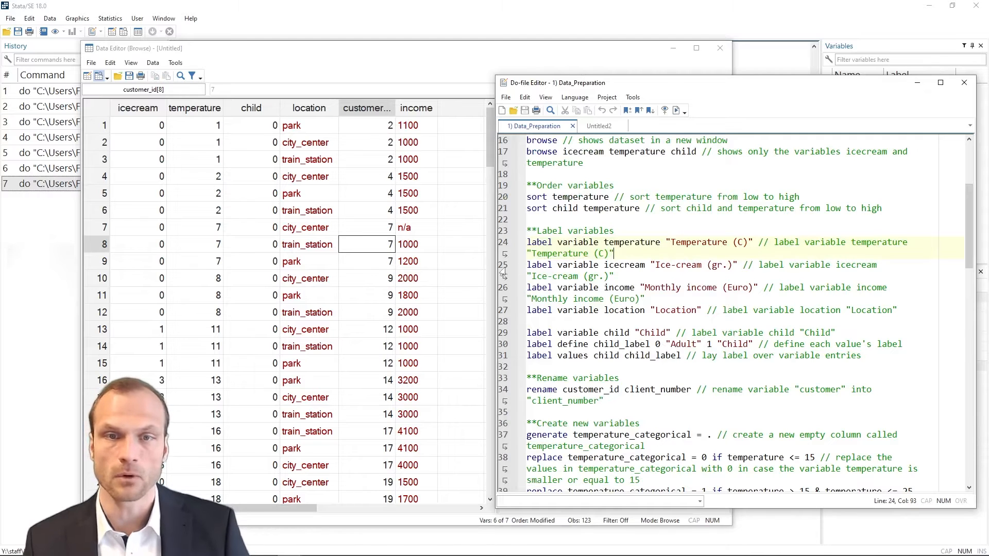
left_click_drag(501, 265, 511, 315)
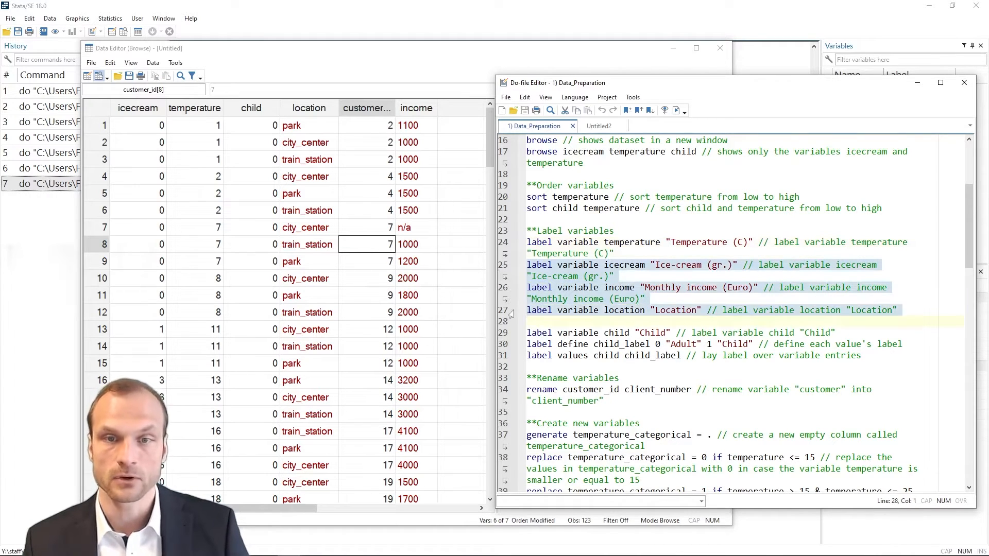
key("ctrl+d")
left_click(366, 211)
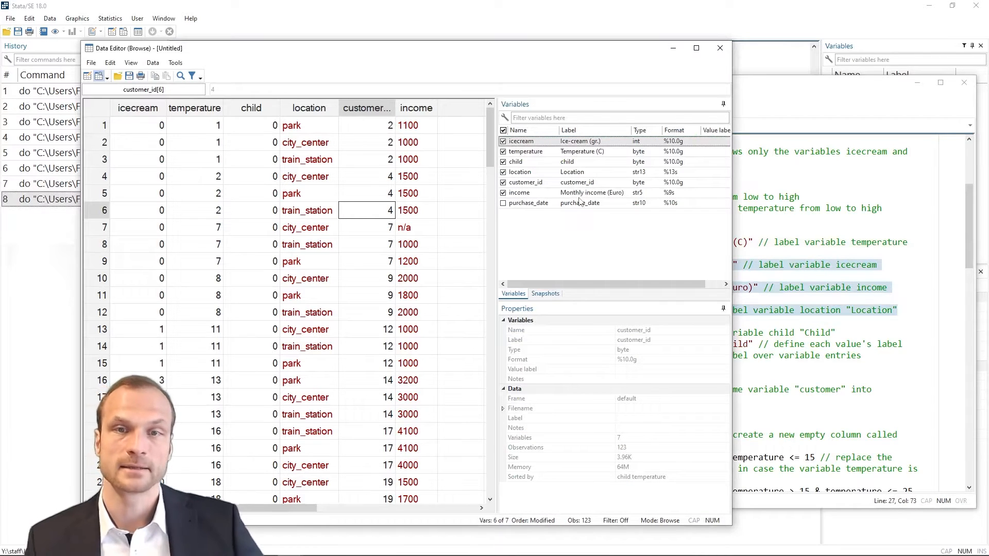
Step: Run only the do-file line that labels the variable child as "Child"
left_click(766, 270)
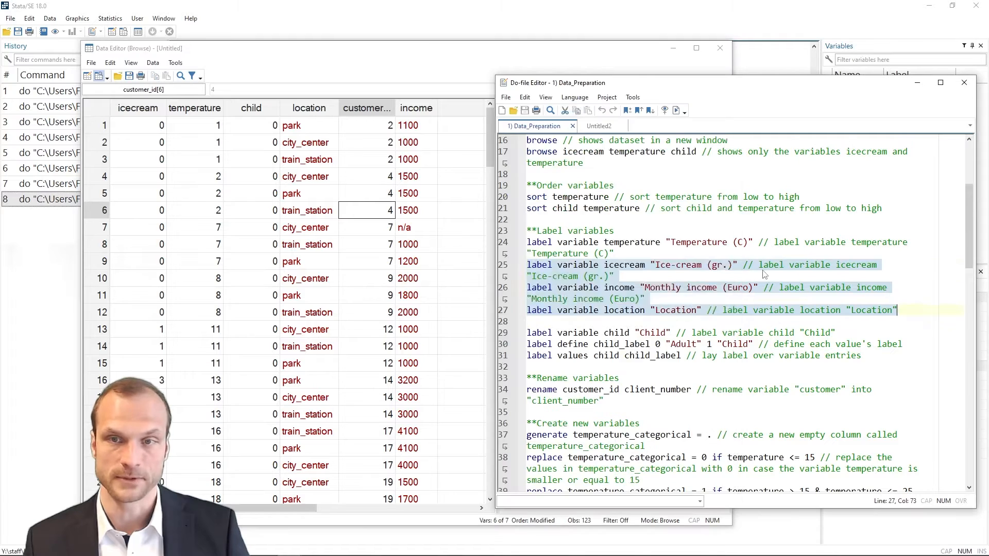
scroll(636, 229, "down", 3)
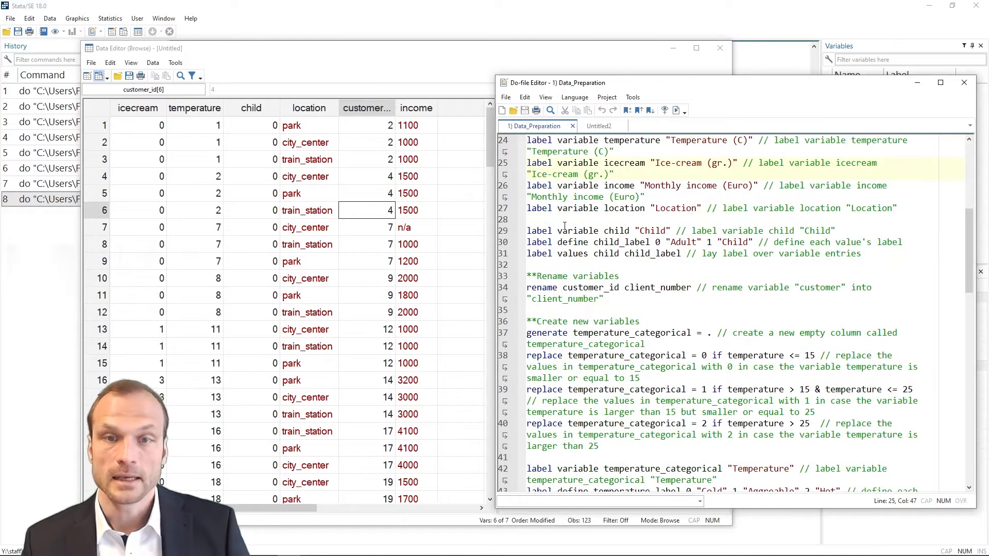
left_click(495, 233)
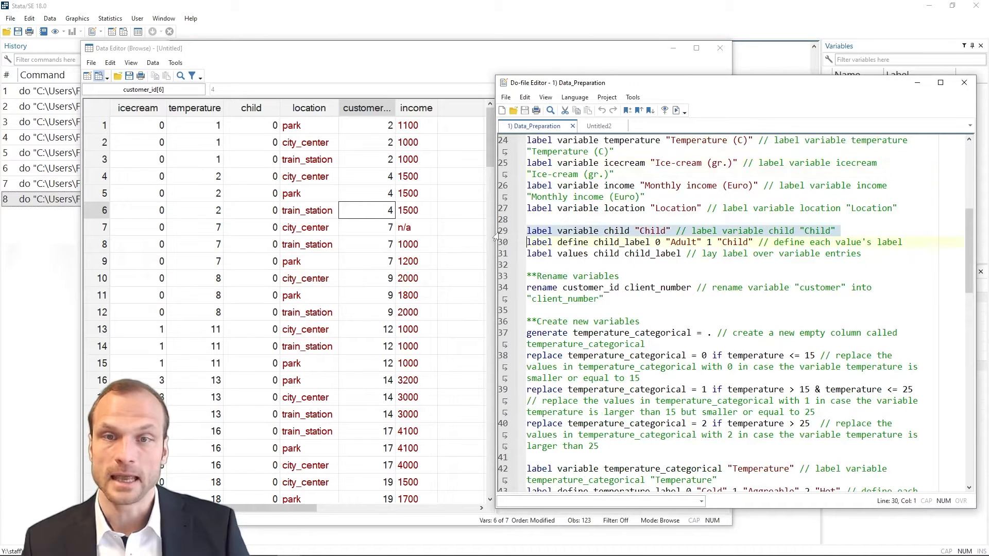
key("ctrl+d")
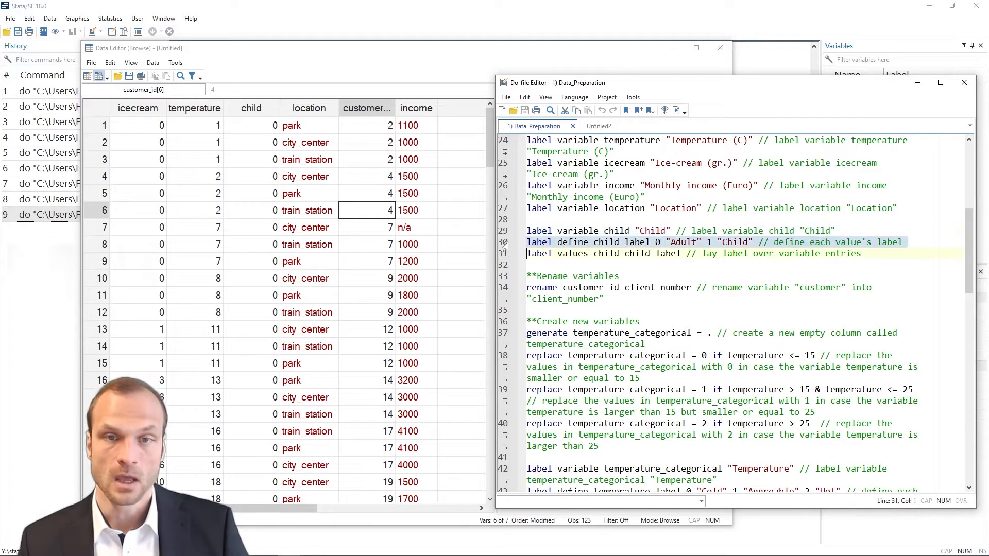
Step: Run only the line defining child_label with 0 as "Adult" and 1 as "Child", and check the child column in the Data Editor
left_click(506, 242)
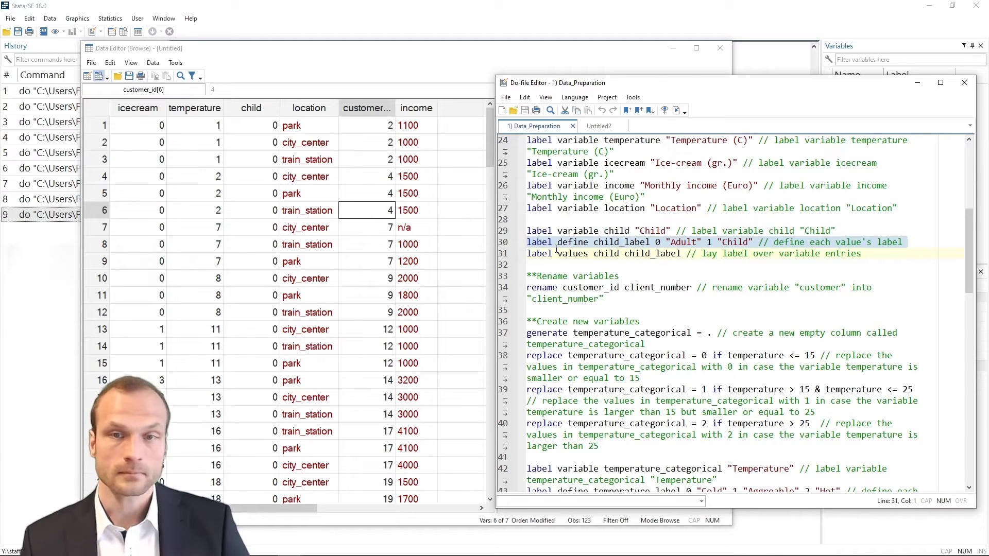
double_click(622, 246)
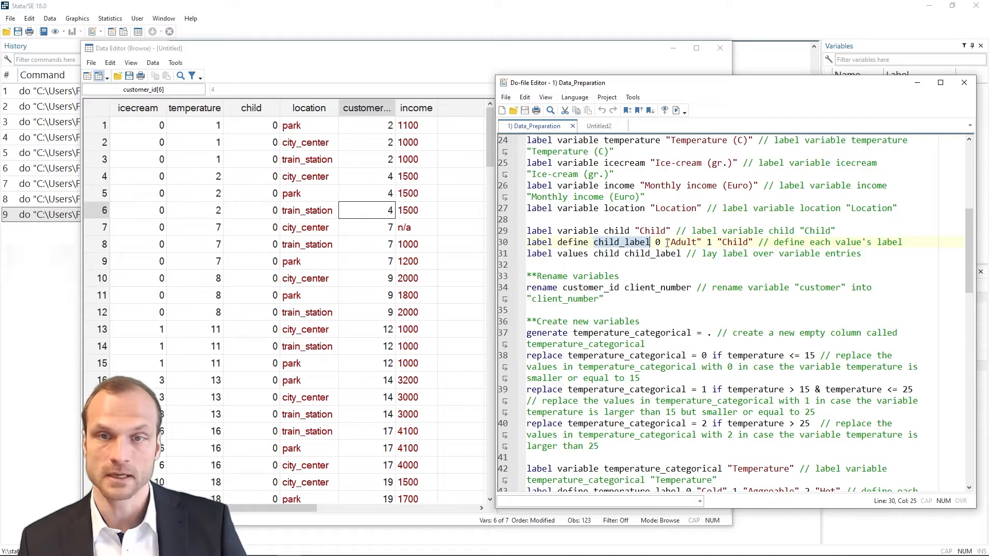
left_click_drag(666, 242, 753, 242)
left_click(718, 241)
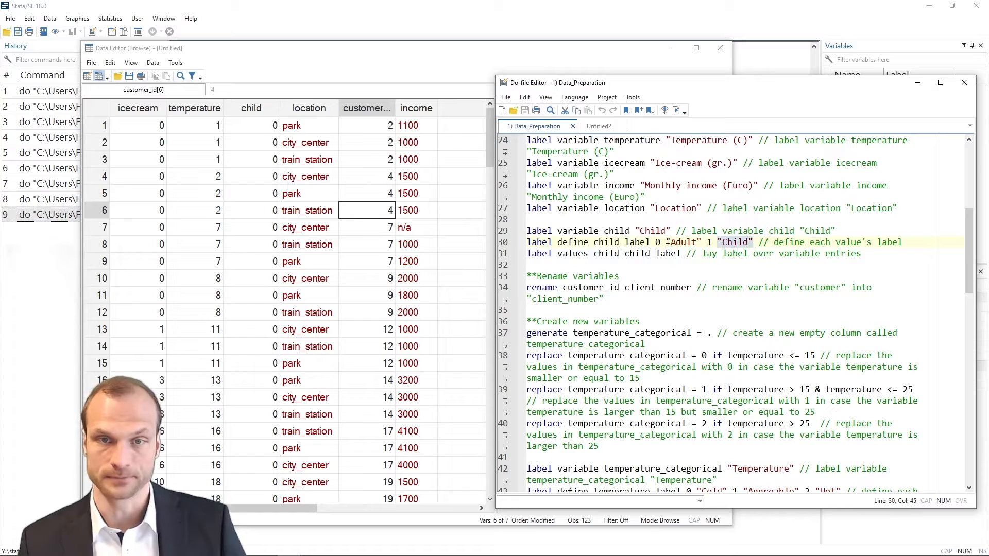
left_click(504, 246)
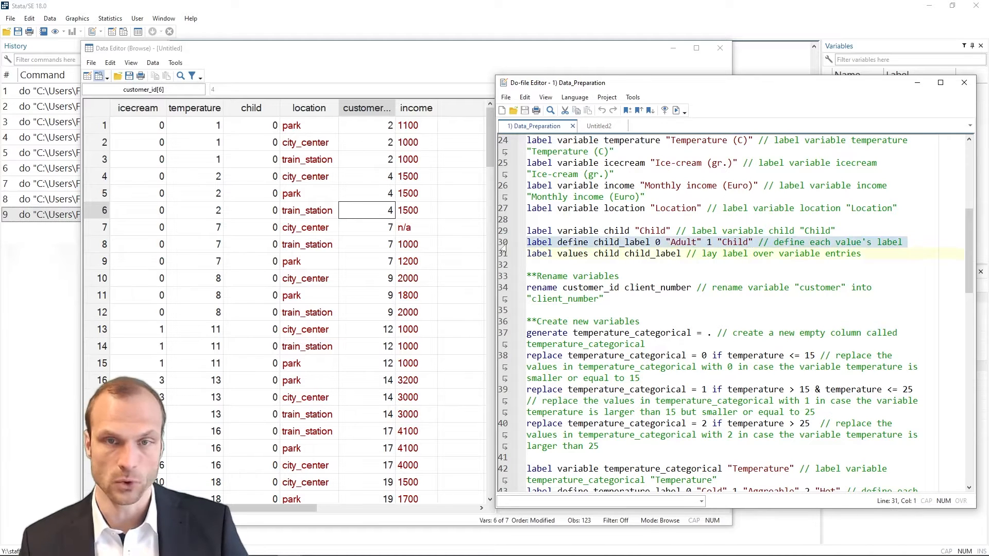
key("ctrl+d")
left_click(332, 219)
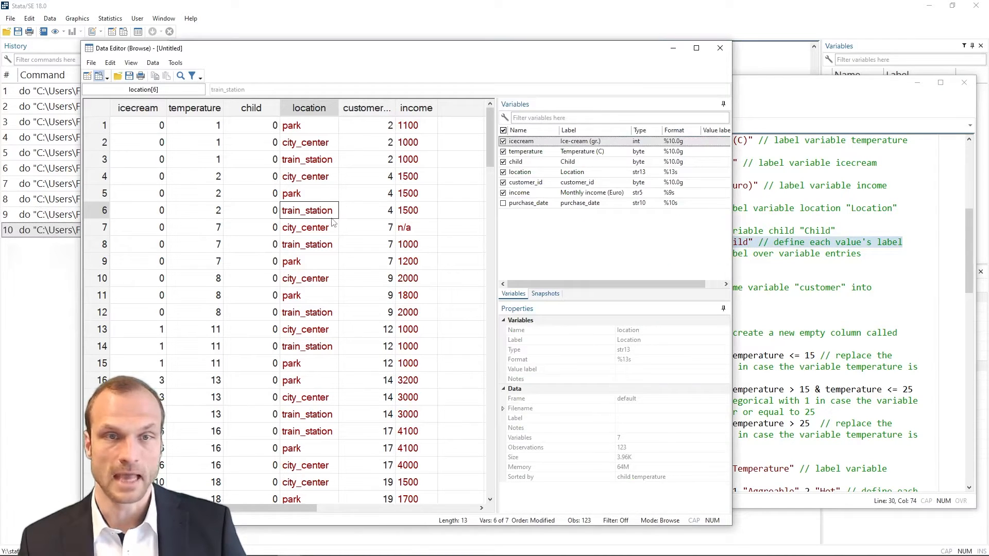
scroll(255, 242, "down", 7)
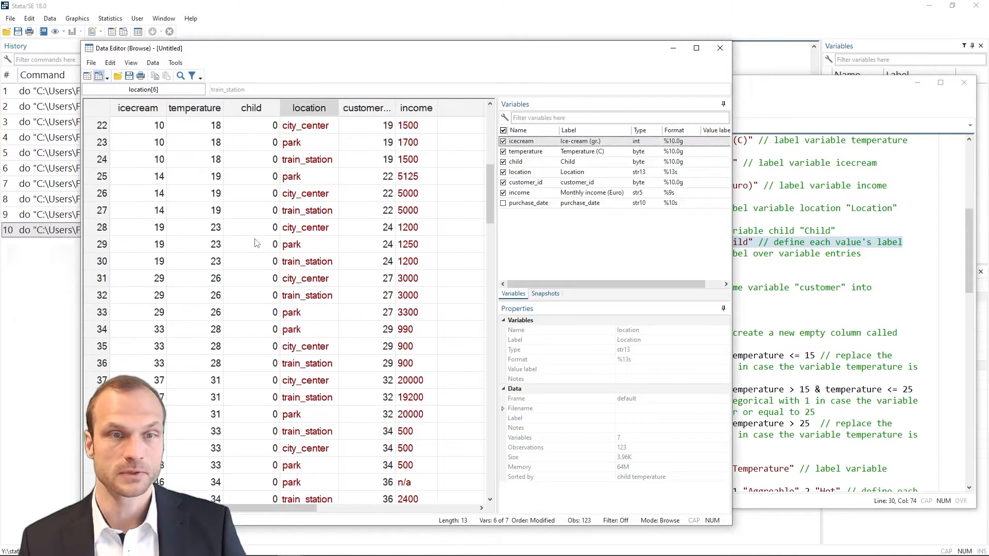
scroll(254, 192, "up", 7)
scroll(260, 194, "down", 8)
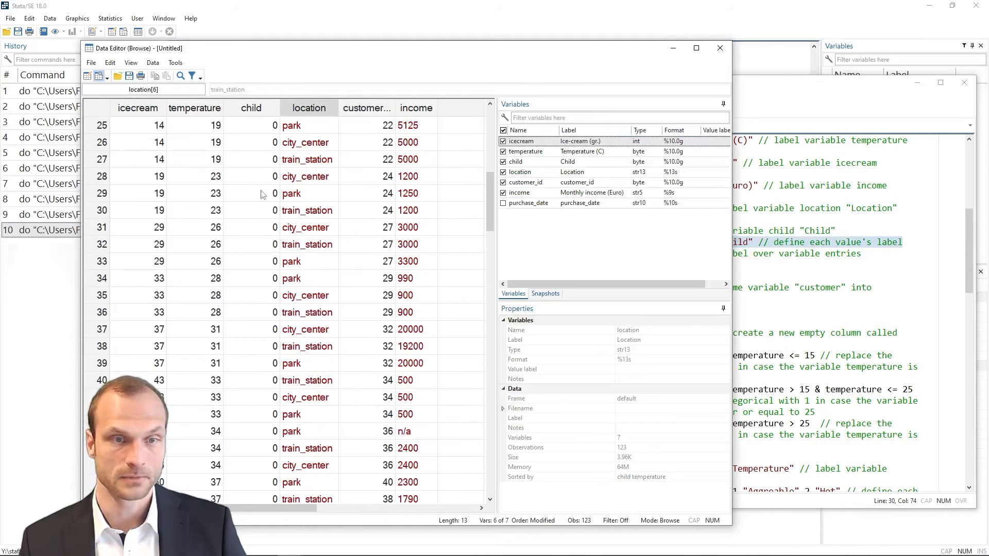
scroll(263, 194, "down", 13)
scroll(238, 231, "up", 20)
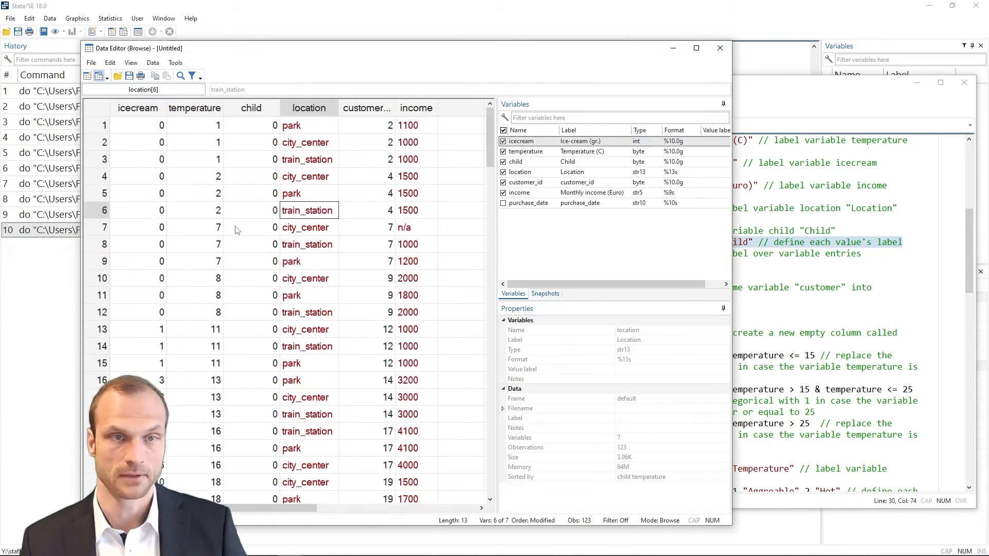
Step: Run only the label values line applying child_label to child, and inspect the child entries in the Data Editor
left_click(779, 265)
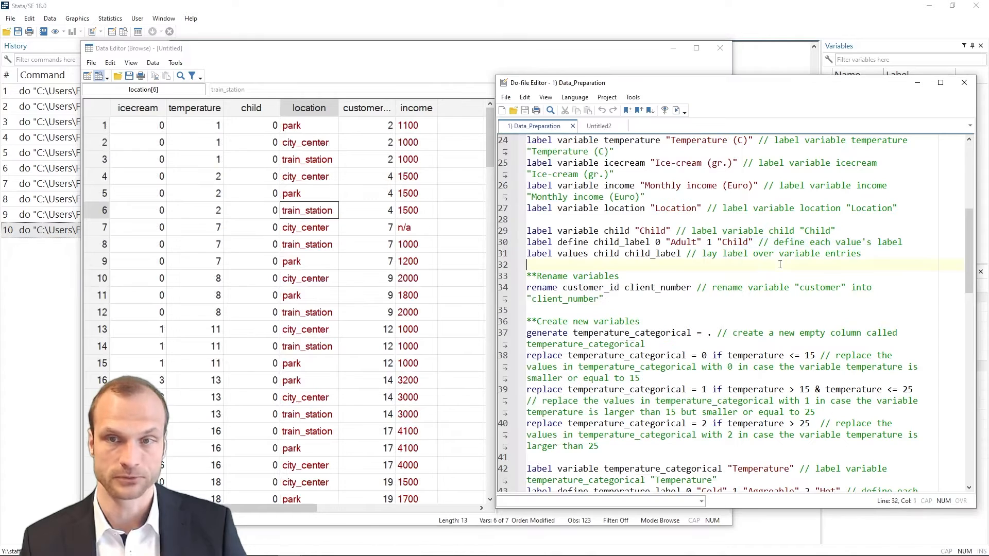
double_click(543, 256)
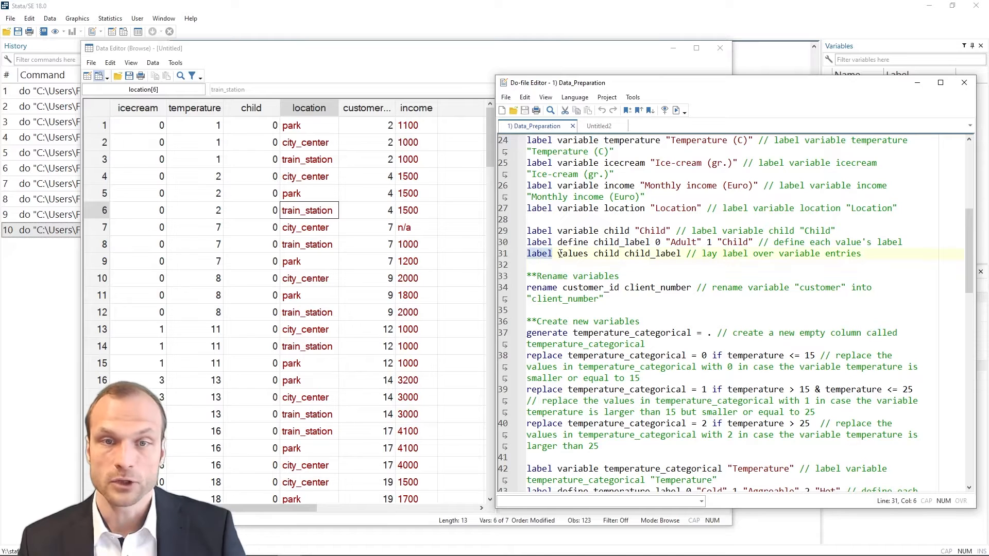
double_click(606, 254)
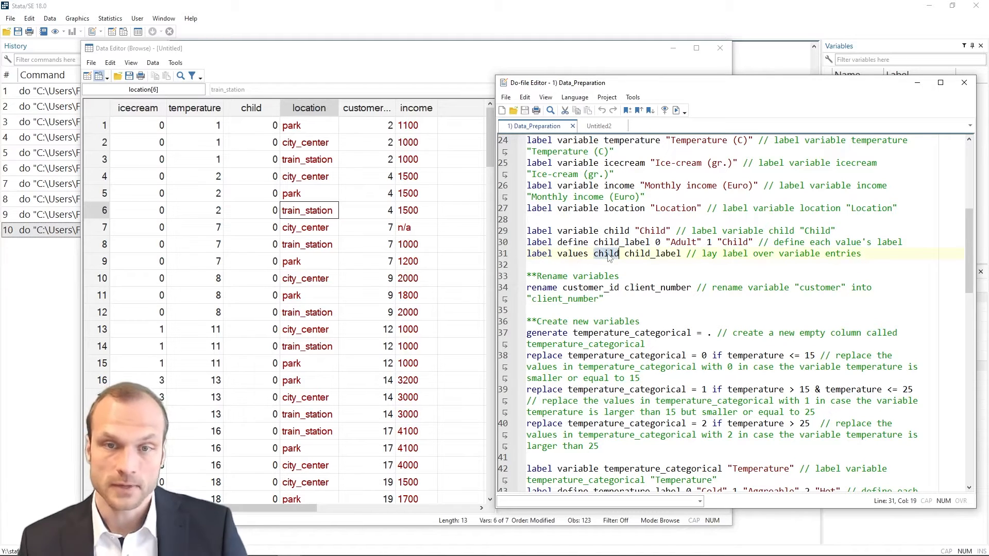
double_click(635, 257)
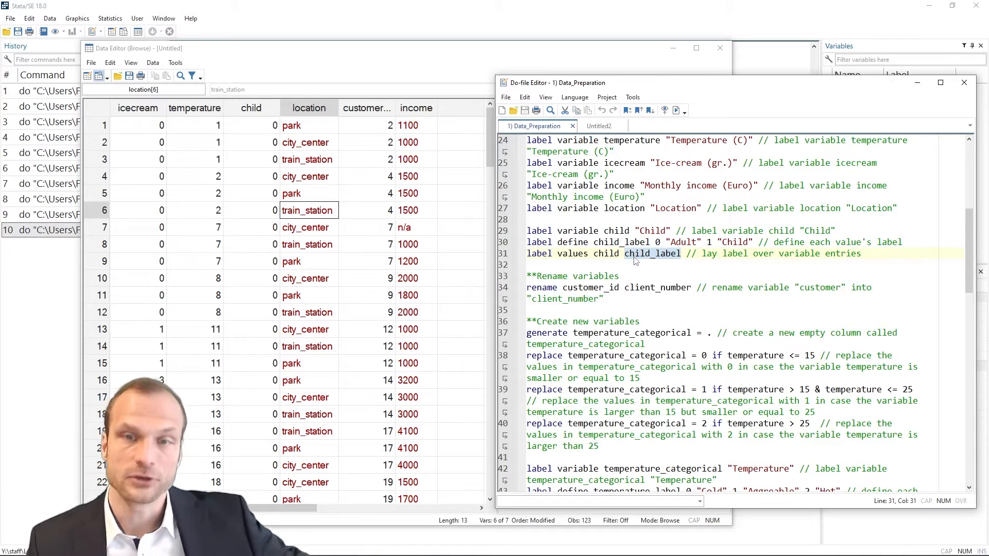
left_click(505, 255)
key("ctrl+d")
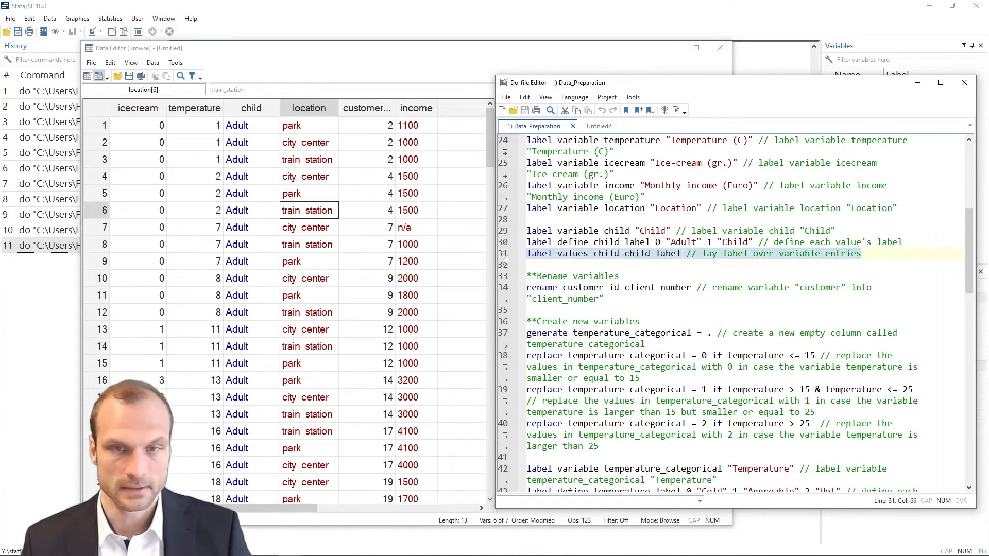
left_click(257, 177)
left_click(255, 132)
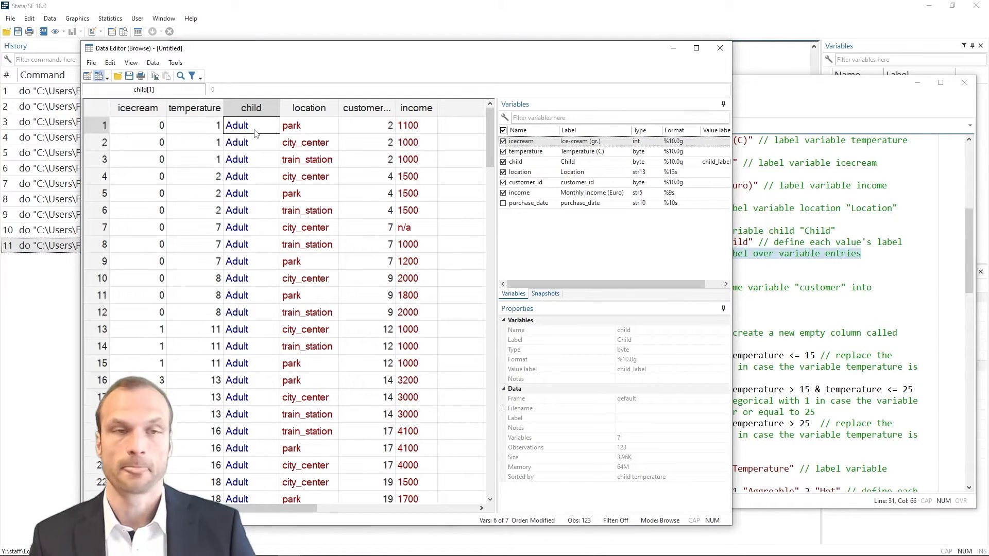
scroll(255, 132, "down", 18)
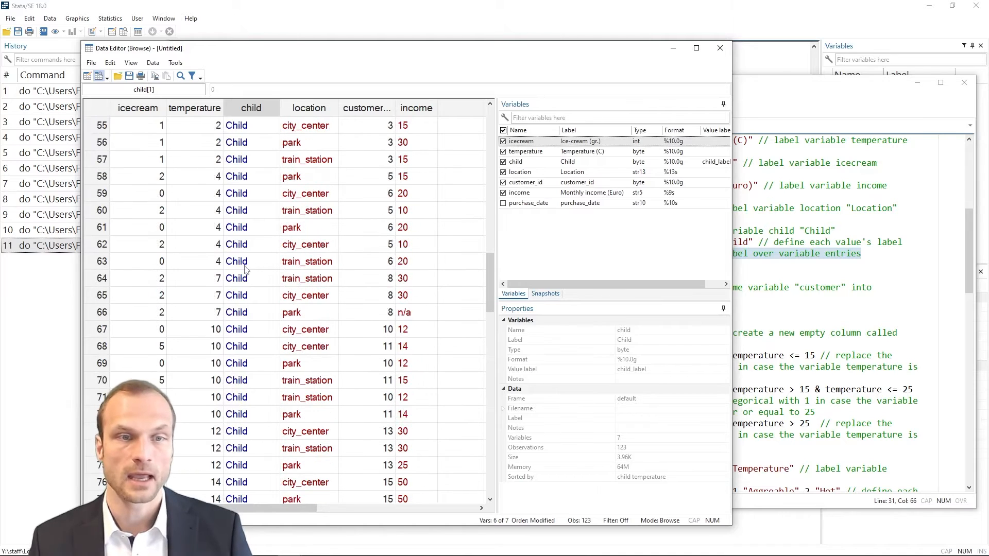
left_click(255, 246)
Step: Run only the do-file line renaming customer_id to client_number, and check the renamed variable's entry in the Data Editor
left_click(763, 266)
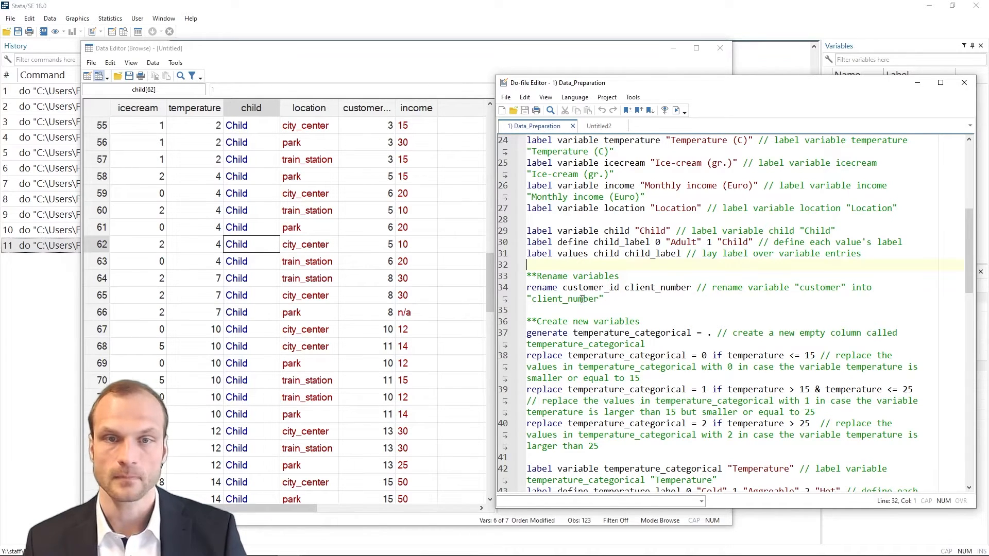
scroll(607, 288, "down", 2)
left_click(546, 242)
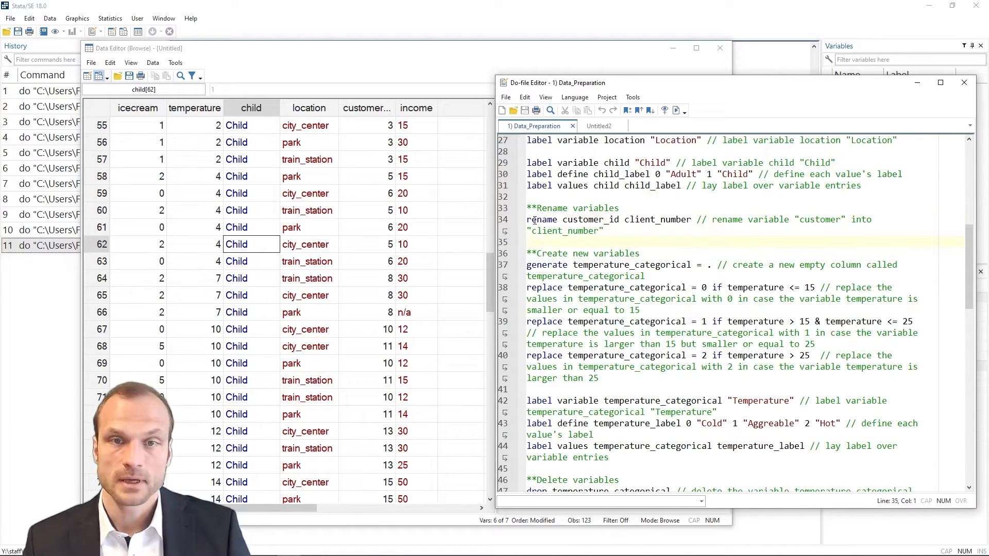
double_click(537, 220)
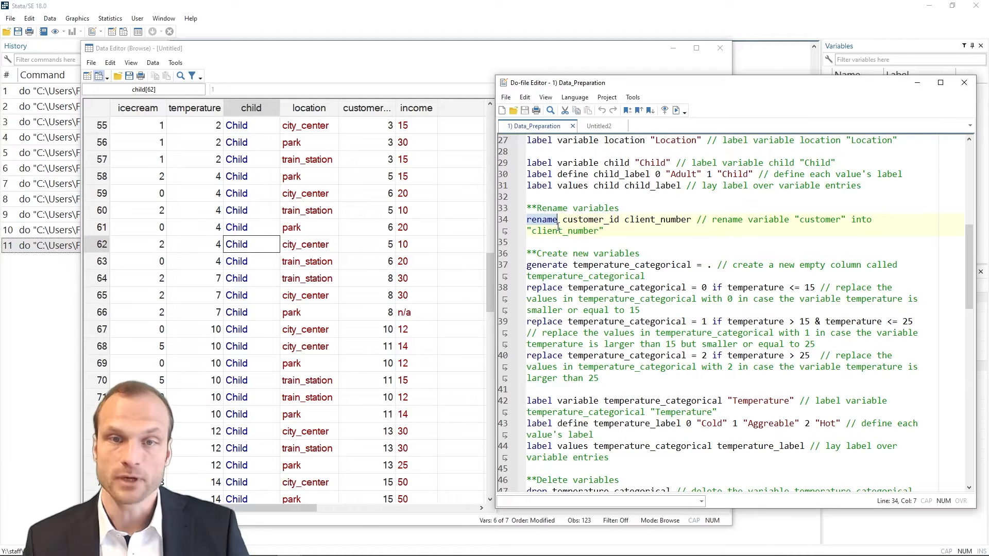
double_click(570, 220)
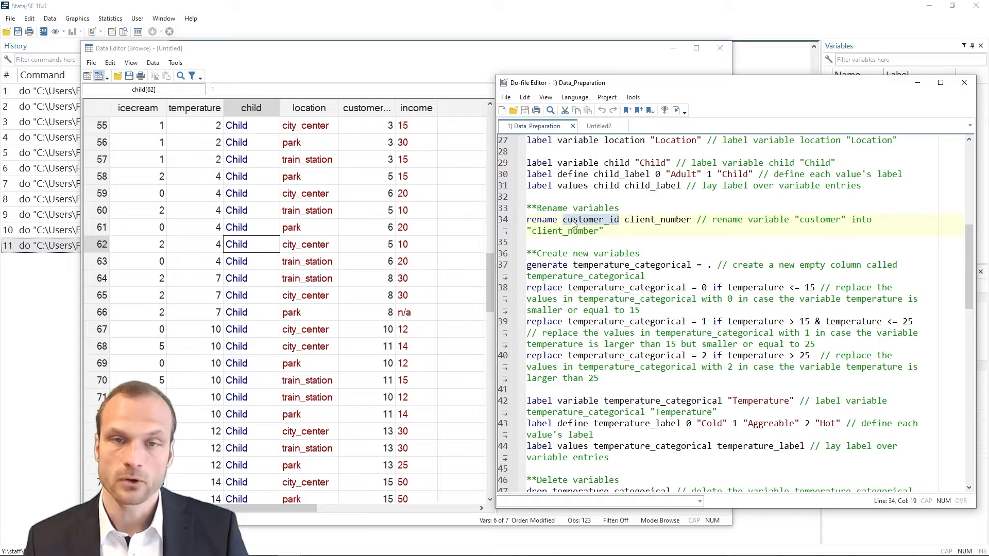
double_click(648, 221)
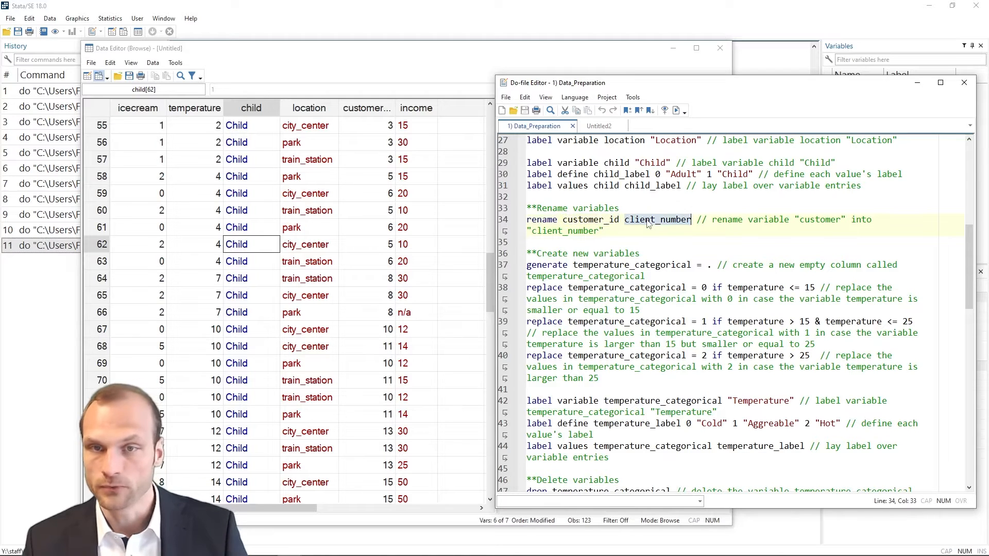
left_click(502, 223)
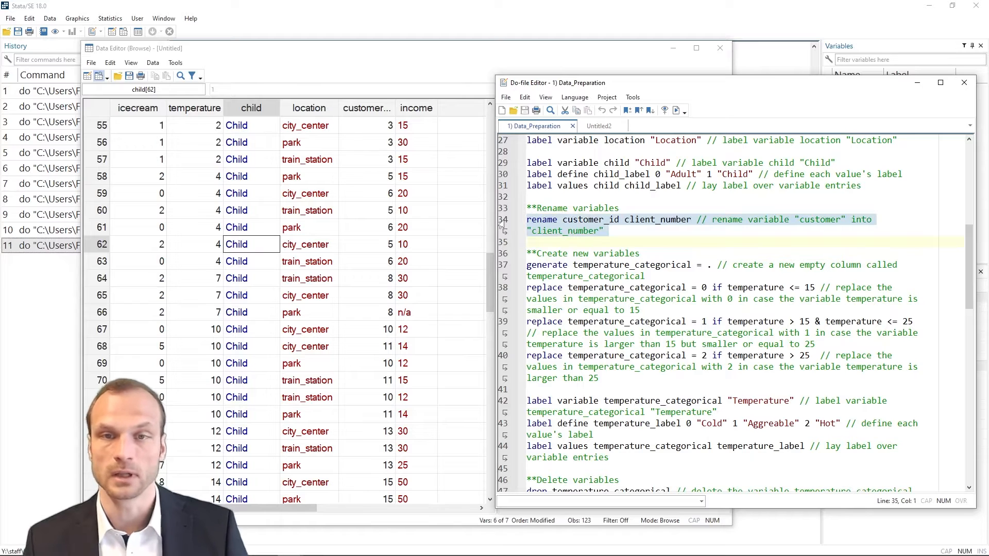
key("ctrl+d")
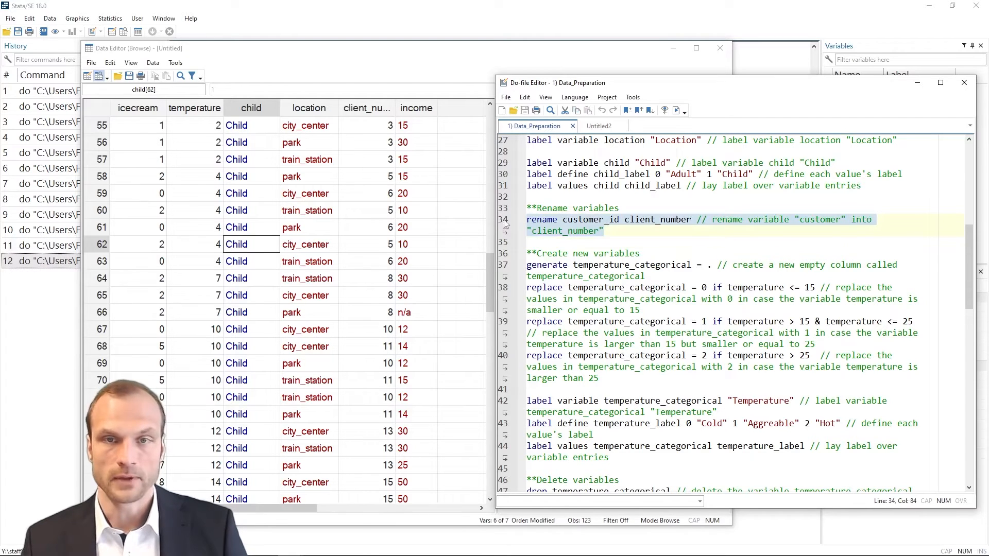
left_click(455, 227)
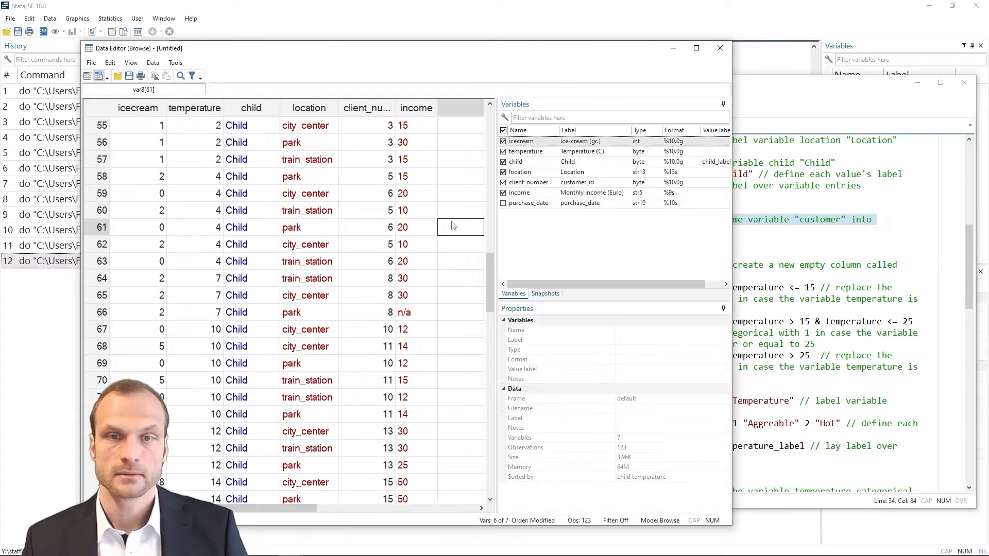
left_click(528, 184)
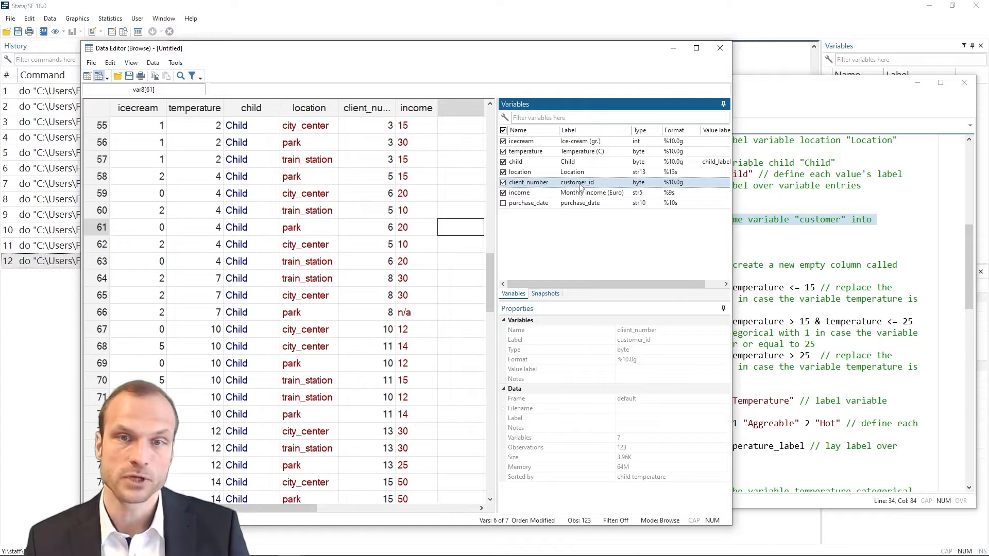
Step: Run only the generate line creating the empty variable temperature_categorical, and inspect its column of missing values in the Data Editor
left_click(760, 233)
left_click(630, 240)
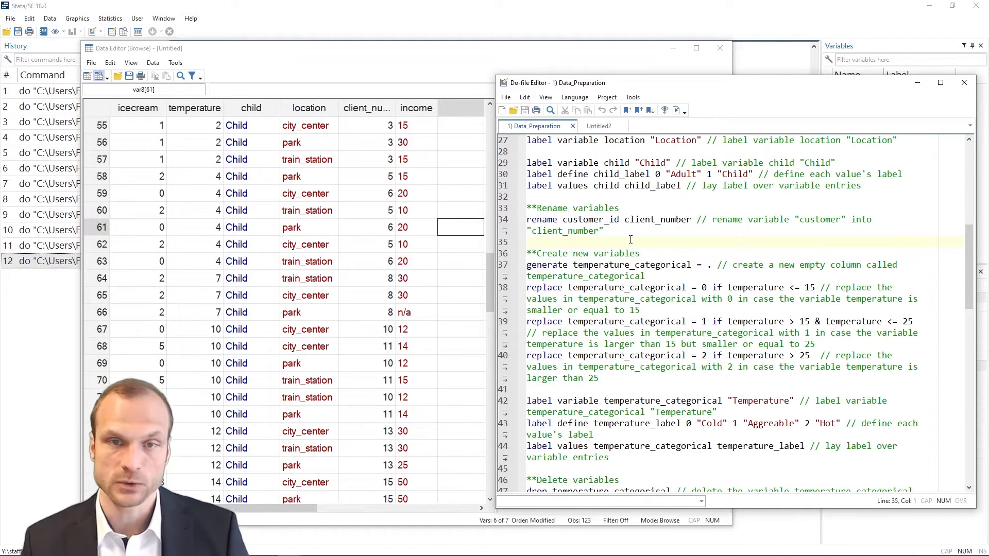
scroll(606, 238, "down", 2)
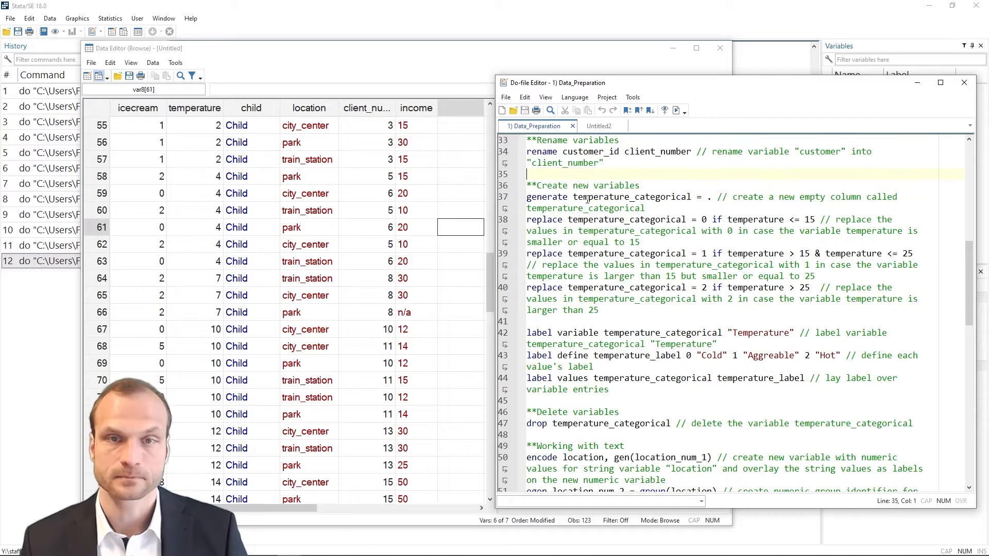
left_click(500, 199)
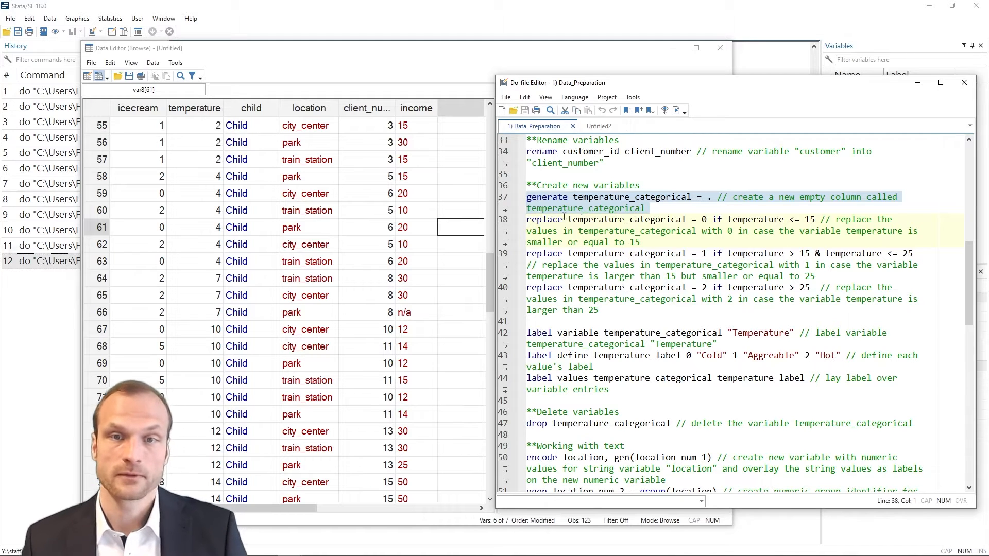
double_click(595, 196)
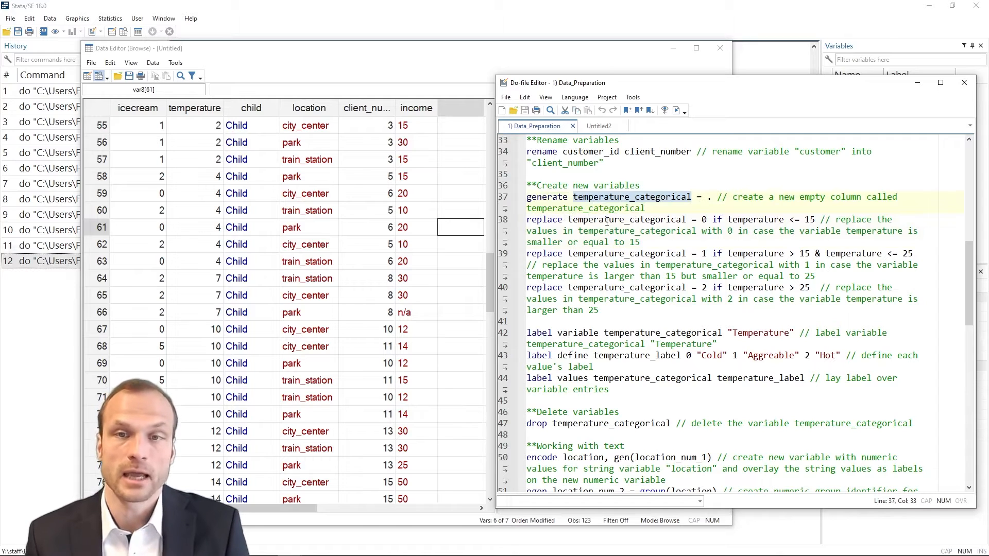
left_click(505, 207)
key("ctrl+d")
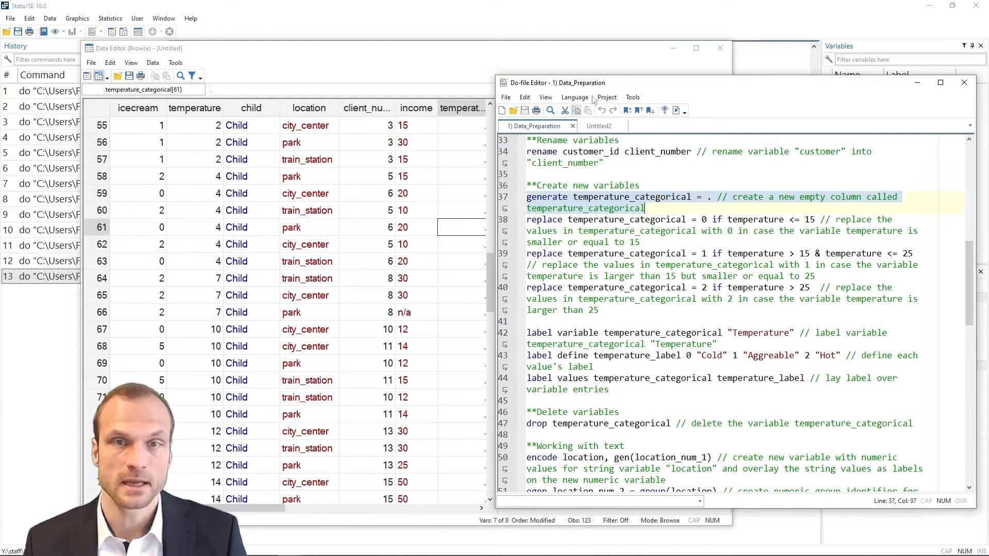
left_click(436, 45)
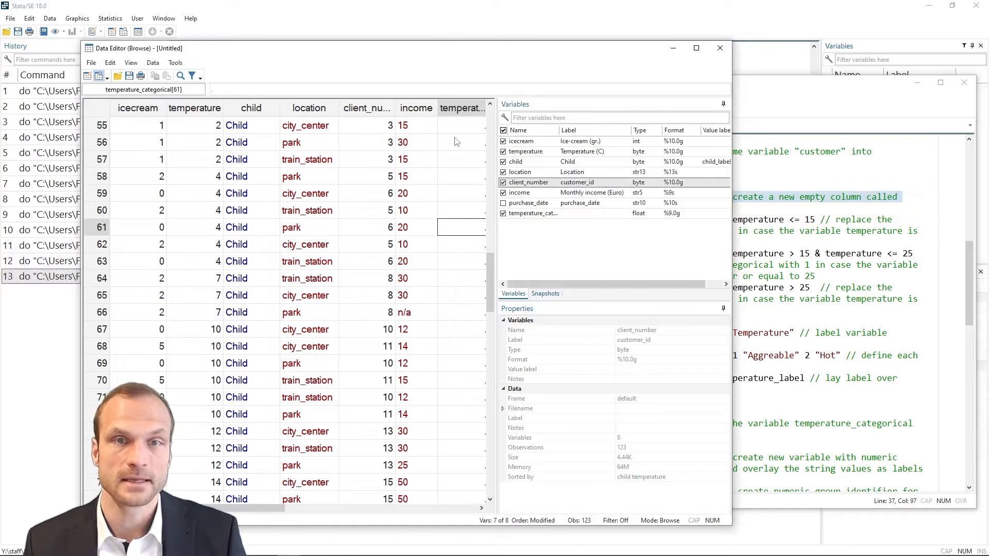
left_click_drag(278, 510, 337, 518)
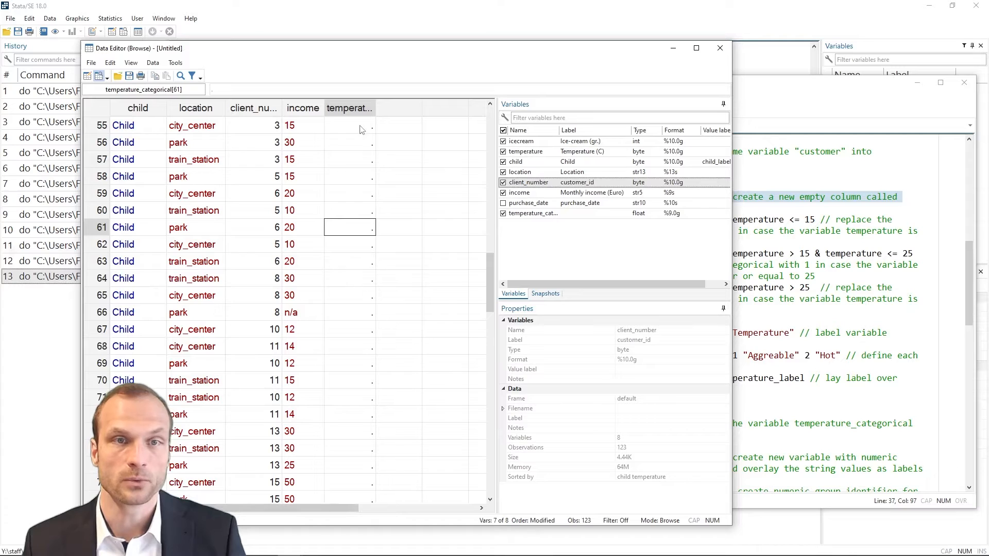
left_click_drag(363, 127, 344, 428)
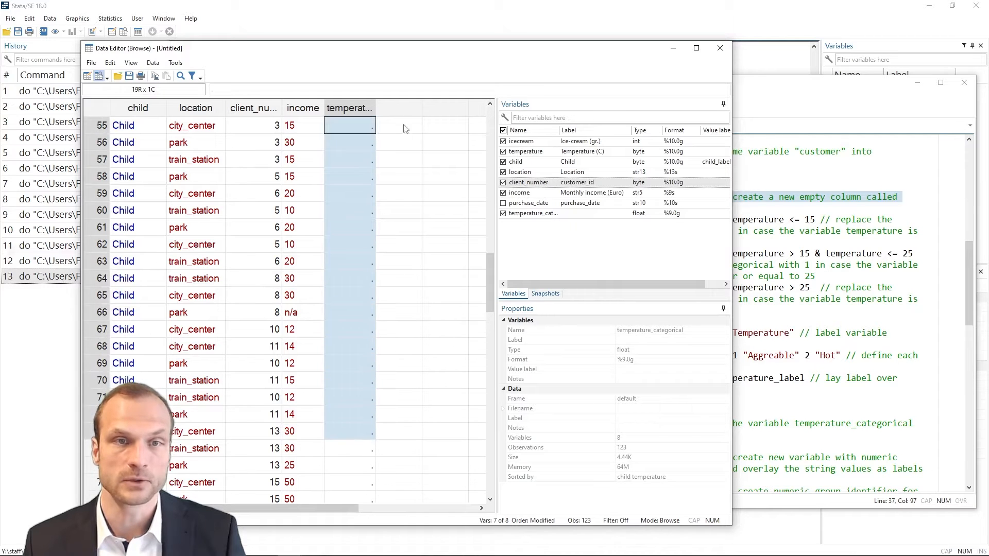
left_click(363, 132)
scroll(360, 184, "down", 8)
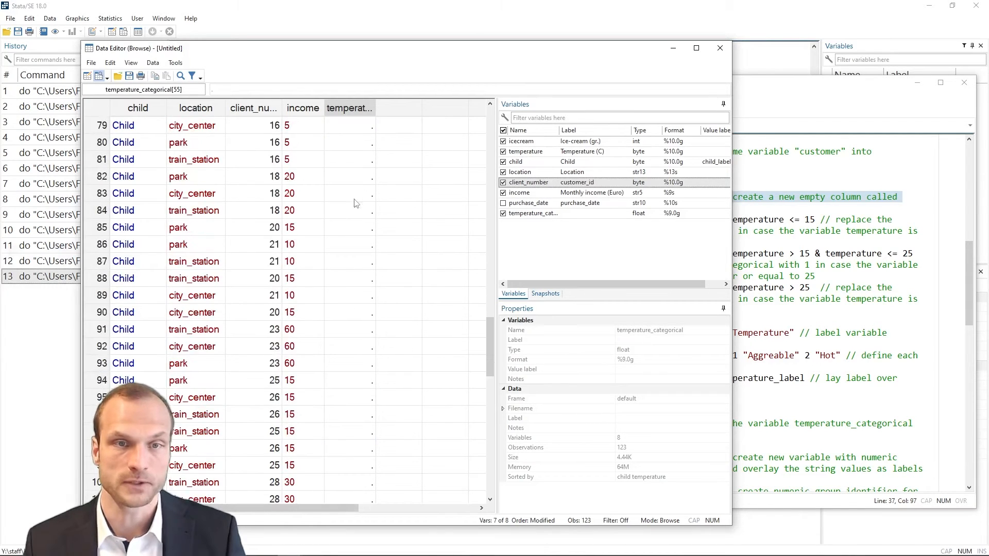
scroll(353, 203, "up", 2)
Step: Run only the line replacing temperature_categorical with 0 if temperature <= 15, and compare it with the temperature column in the Data Editor
left_click(762, 209)
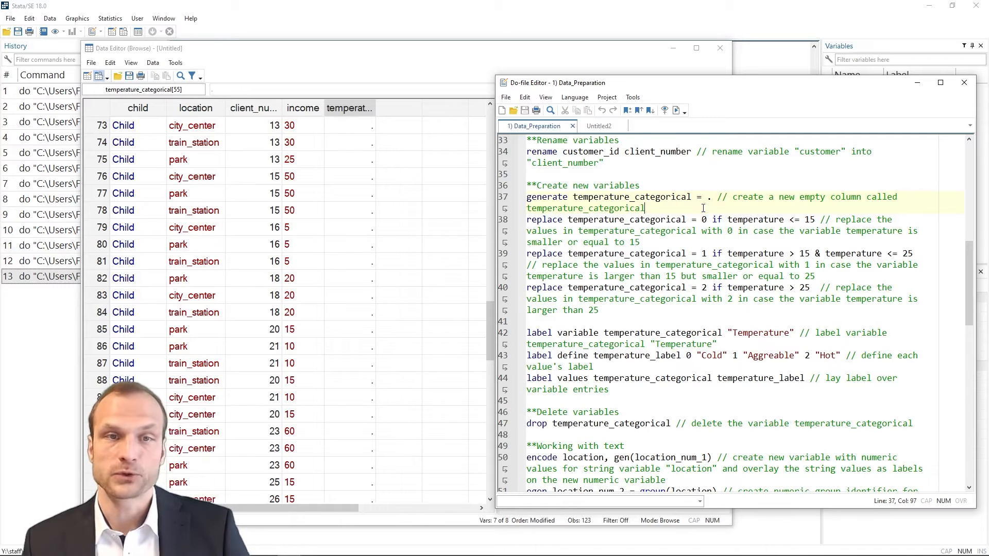
double_click(539, 221)
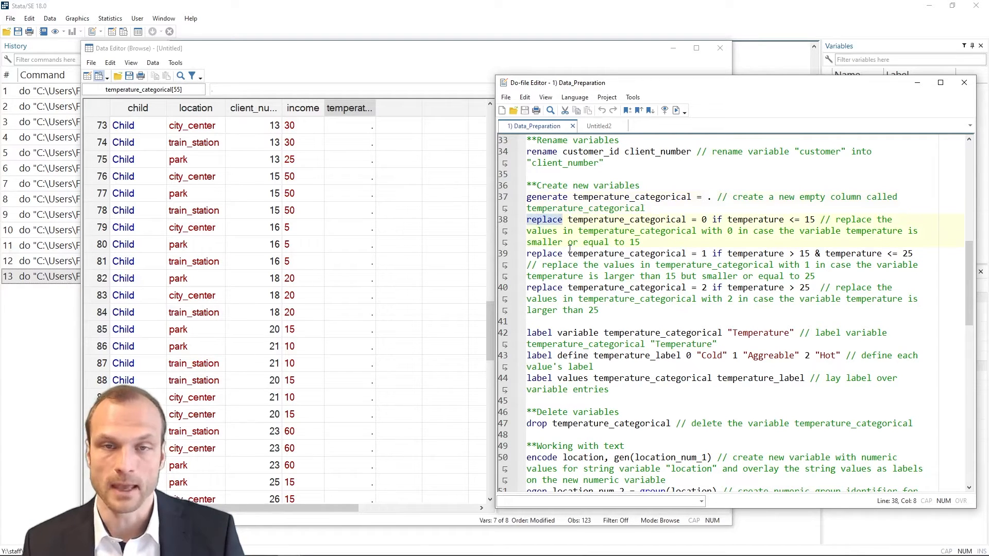
double_click(585, 220)
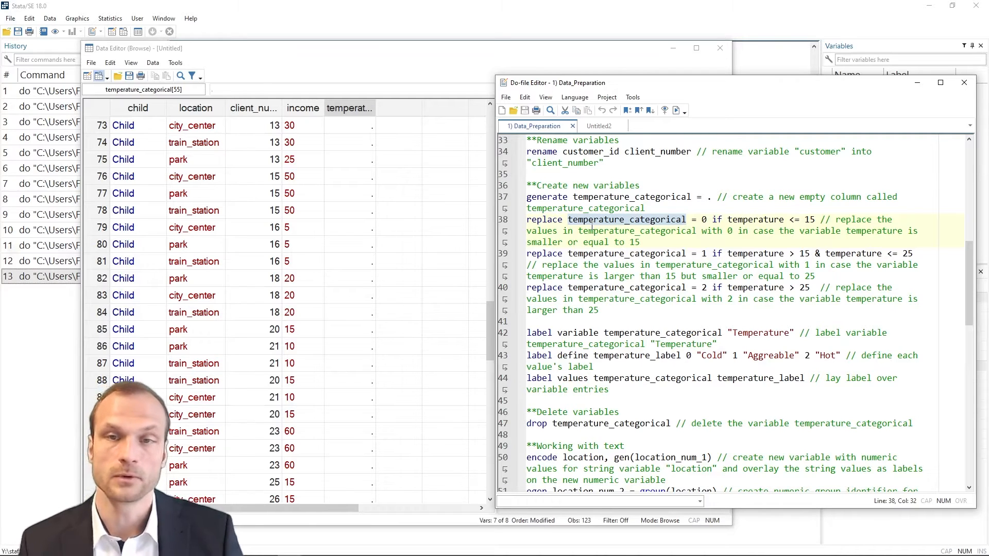
double_click(757, 221)
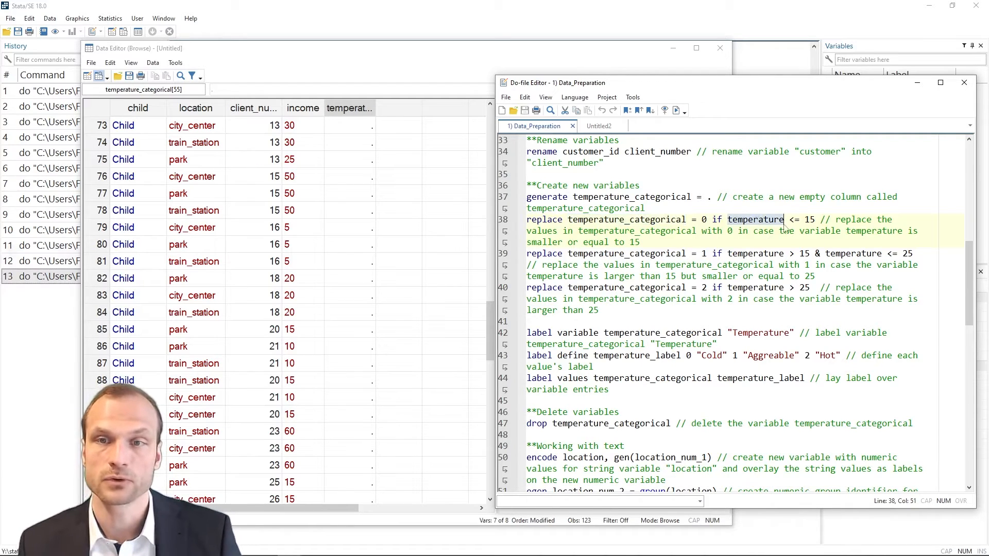
left_click_drag(790, 222, 816, 222)
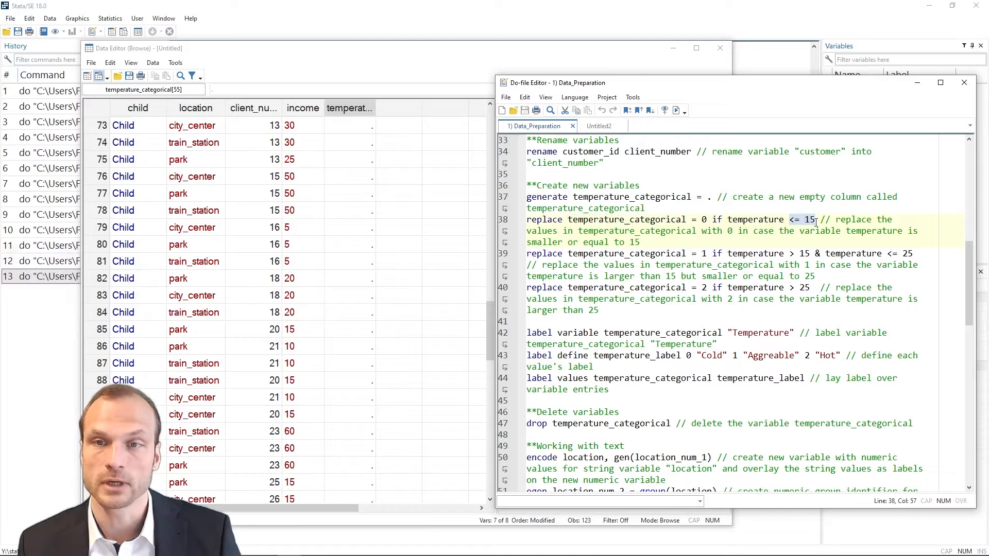
left_click(768, 220)
double_click(769, 220)
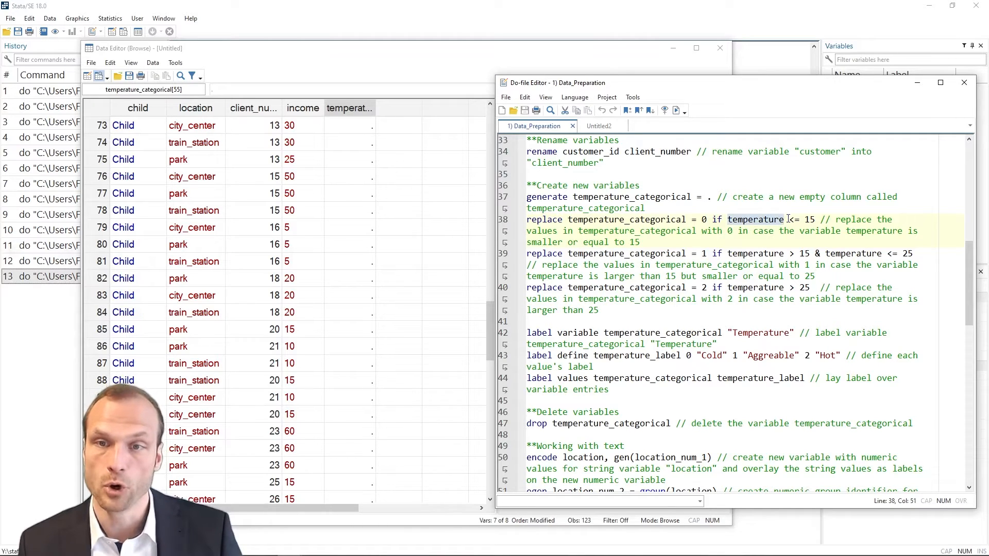
left_click_drag(789, 220, 802, 221)
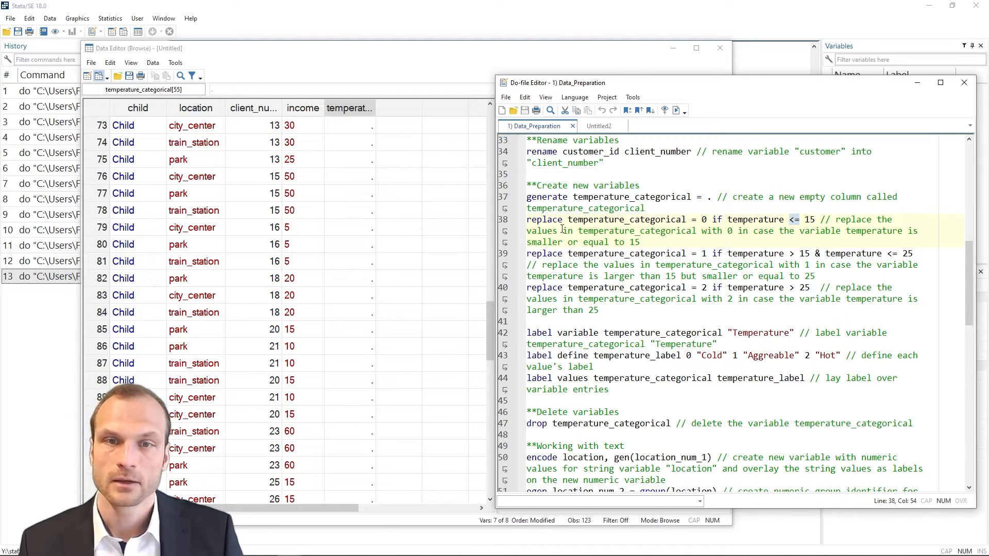
left_click(501, 225)
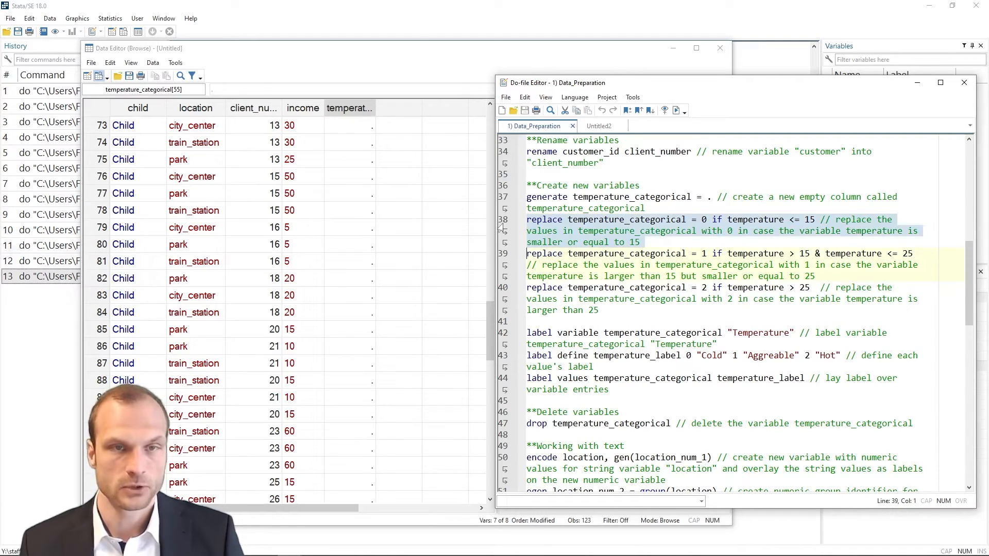
key("ctrl+d")
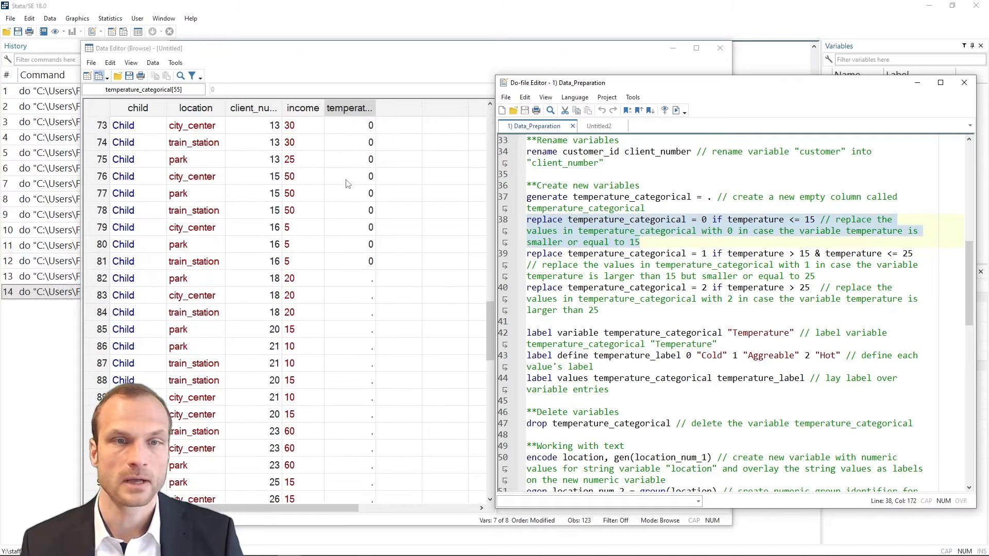
scroll(348, 184, "up", 9)
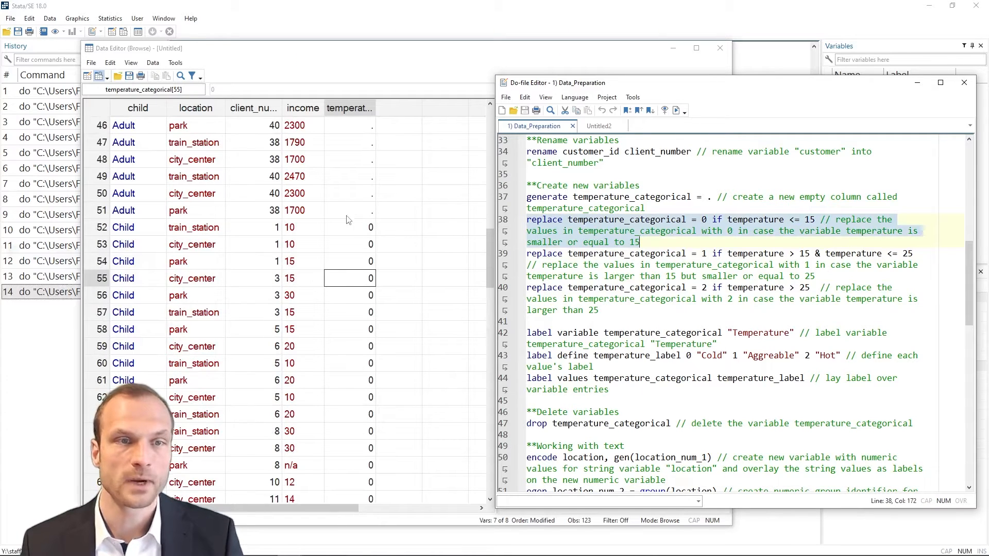
left_click(333, 512)
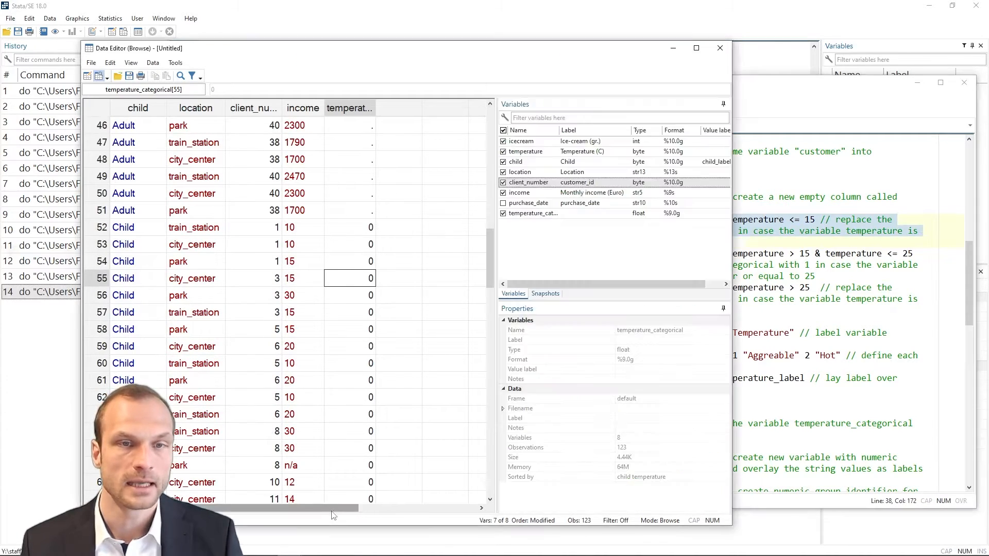
left_click_drag(332, 516, 272, 510)
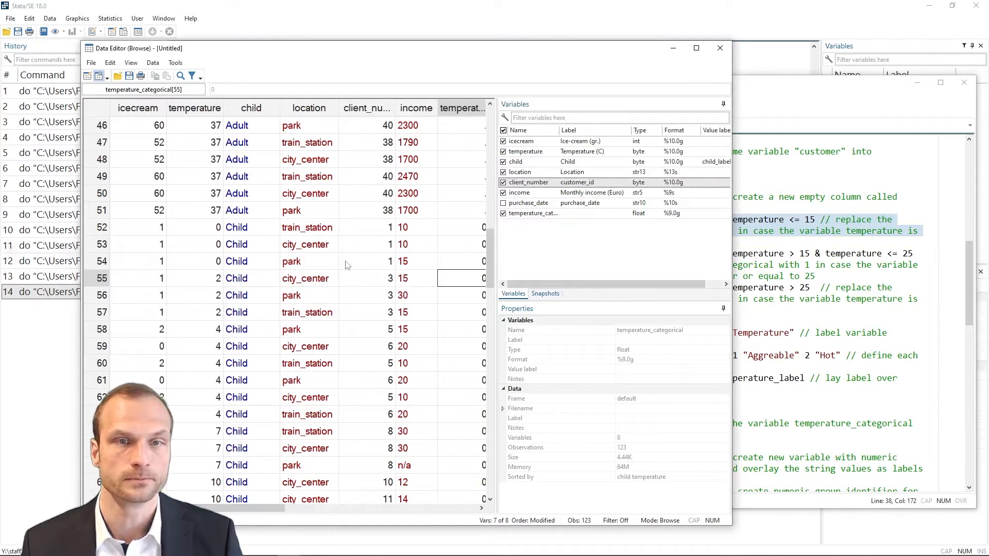
scroll(477, 247, "down", 3)
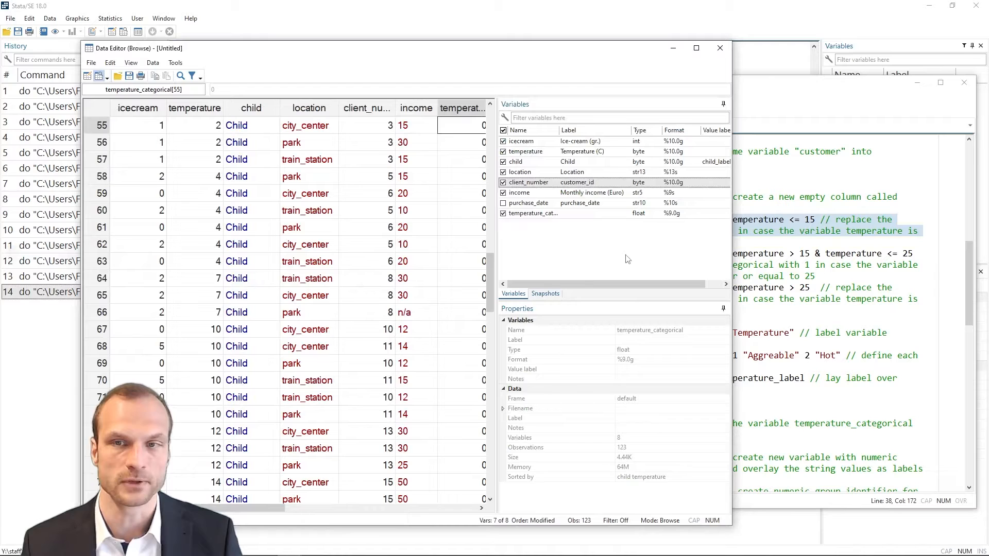
Step: Run the two replace lines one by one, setting temperature_categorical to 1 if temperature > 15 & temperature <= 25 and to 2 if temperature > 25
left_click(756, 235)
left_click(504, 262)
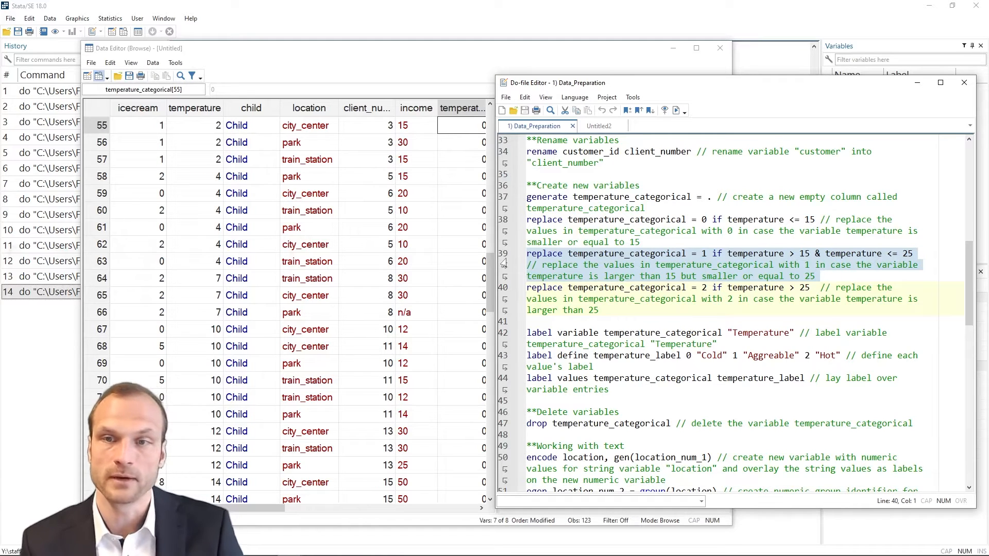
key("ctrl+d")
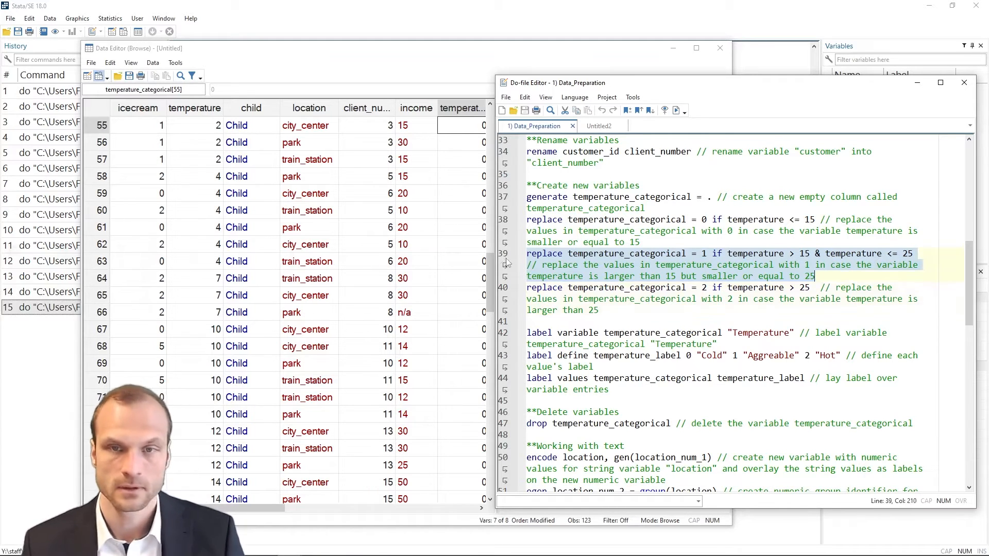
left_click(504, 299)
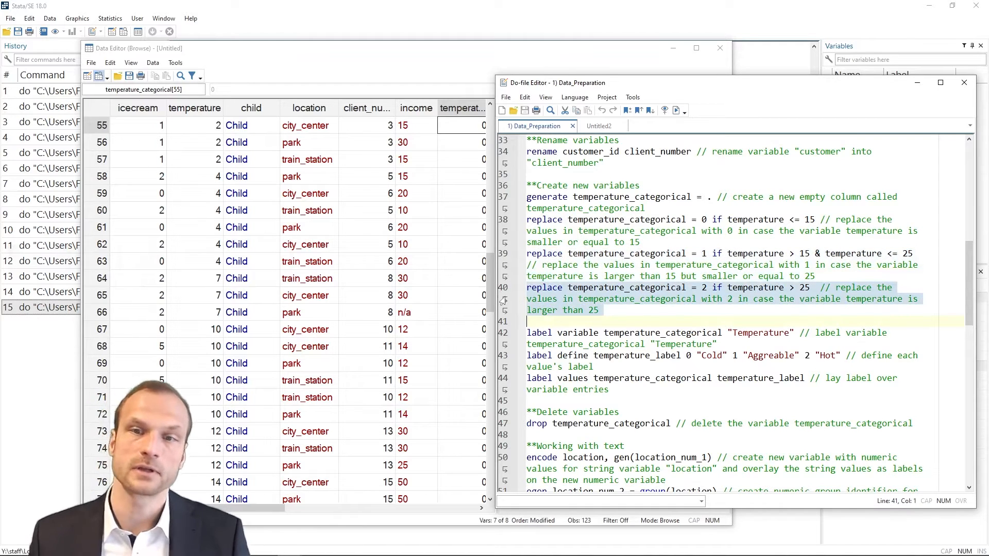
key("ctrl+d")
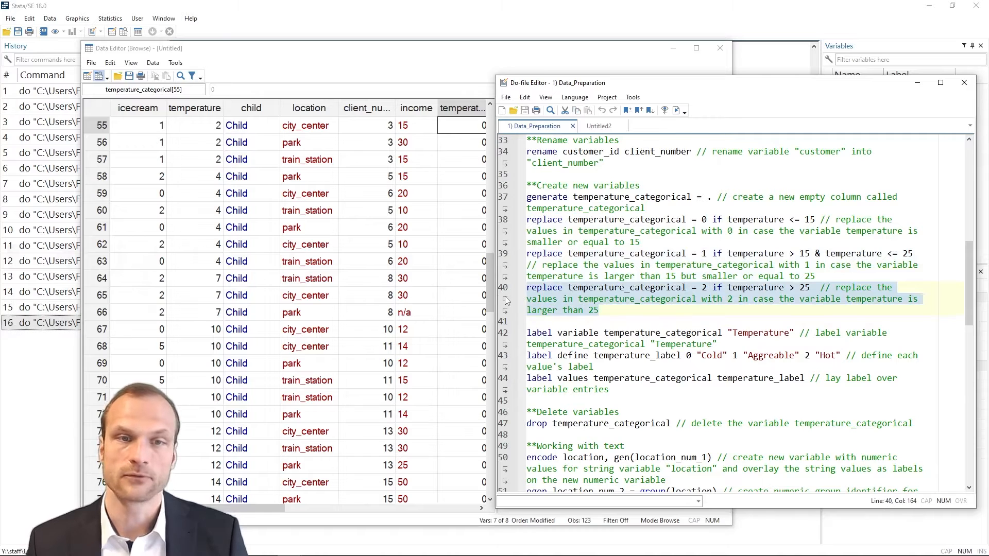
Step: Inspect the temperature_categorical values across all observations in the Data Editor
left_click(392, 315)
left_click_drag(260, 509, 334, 509)
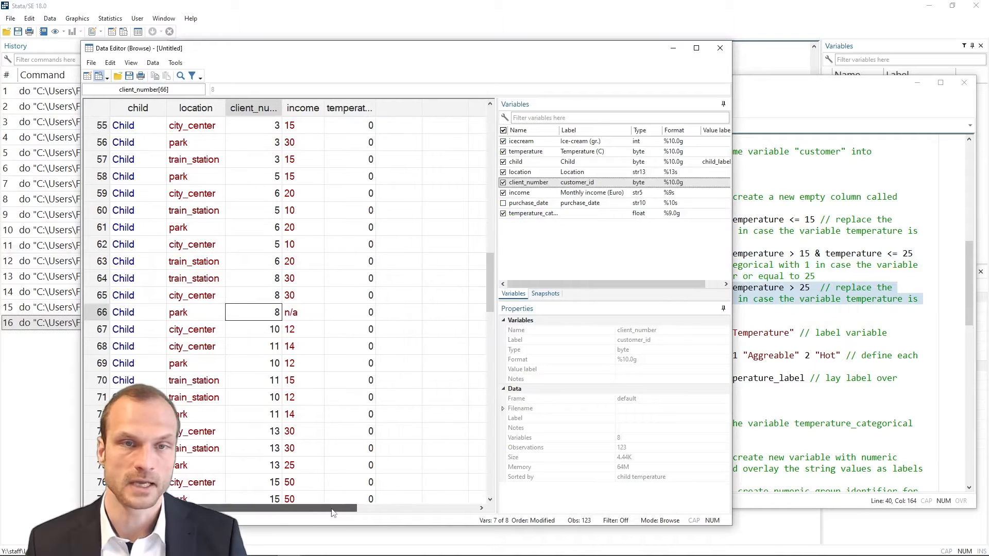
scroll(387, 363, "down", 20)
scroll(387, 363, "up", 20)
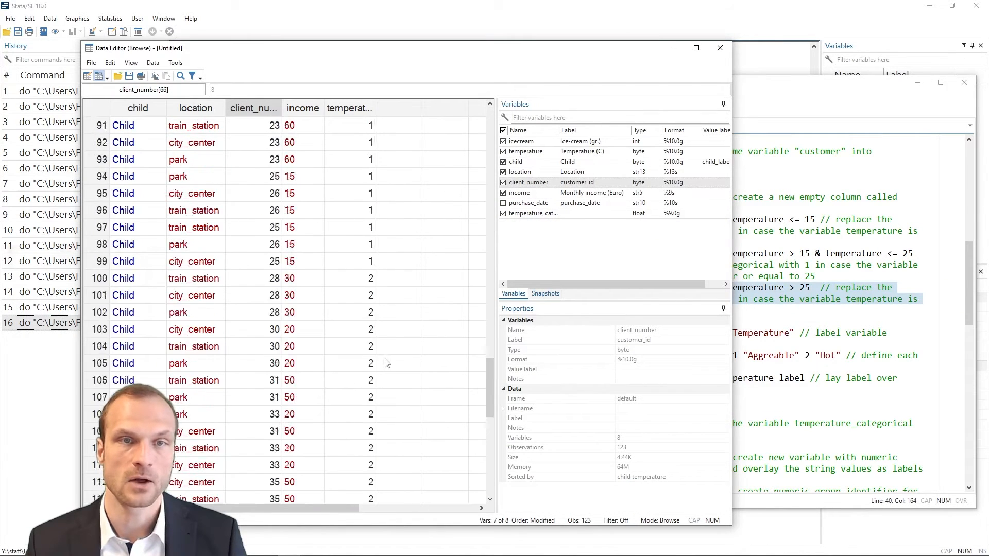
scroll(387, 363, "up", 1)
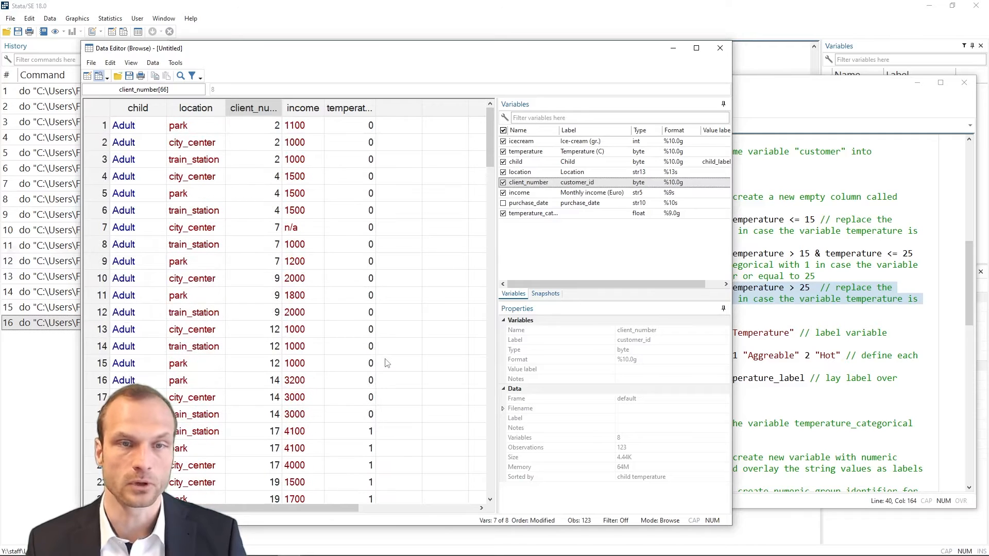
Step: Run the do-file lines labelling temperature_categorical "Temperature" and defining temperature_label as 0 "Cold", 1 "Aggreable", 2 "Hot", one by one
left_click(808, 317)
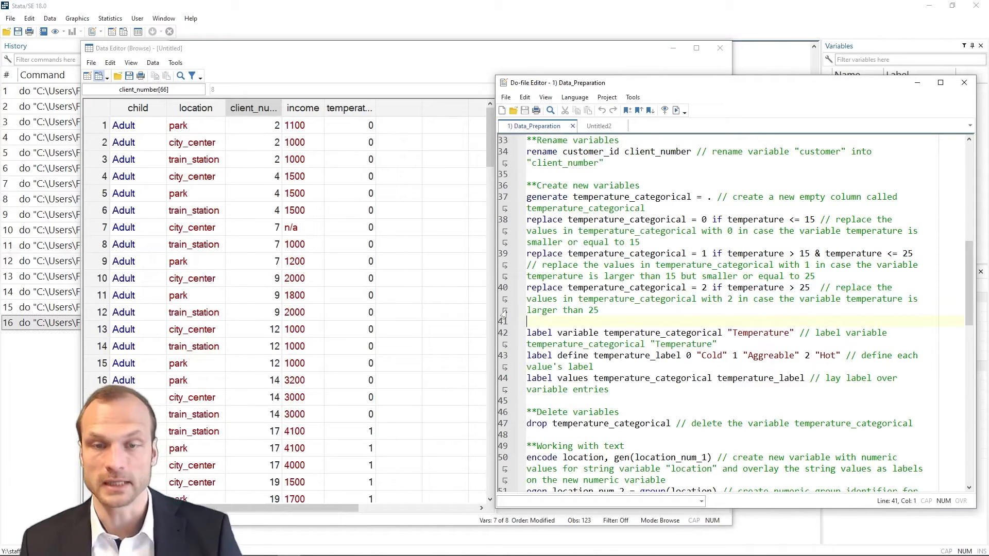
scroll(504, 313, "down", 2)
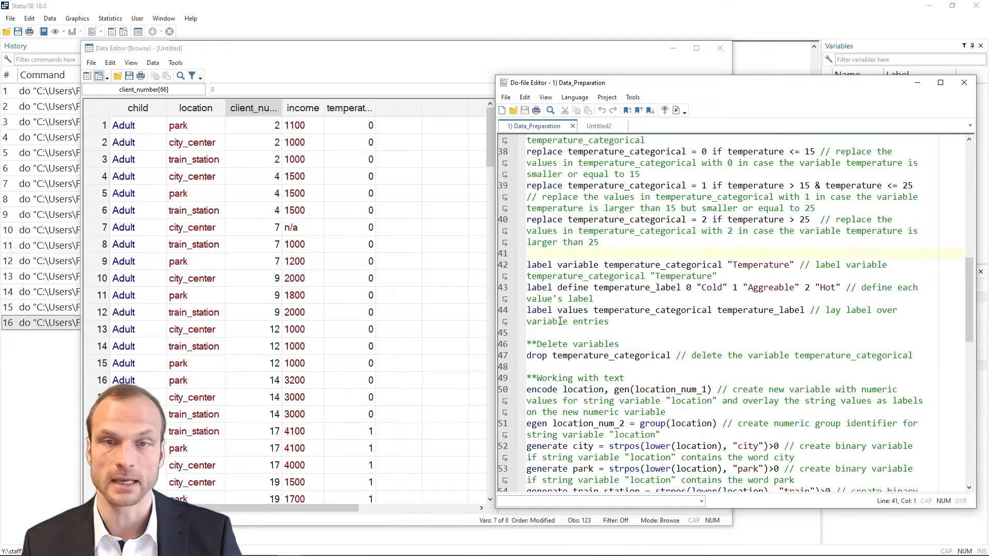
left_click(503, 271)
key("ctrl+d")
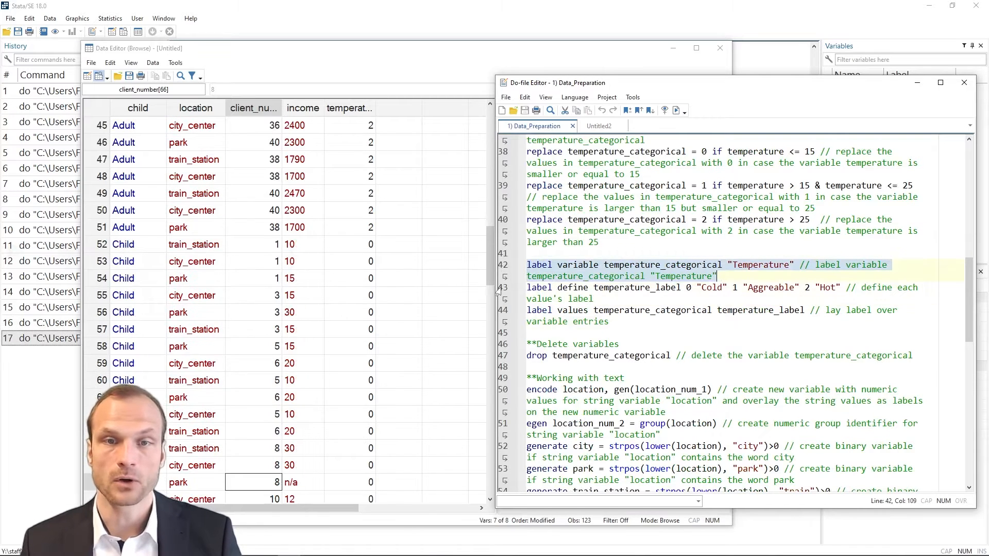
left_click(498, 289)
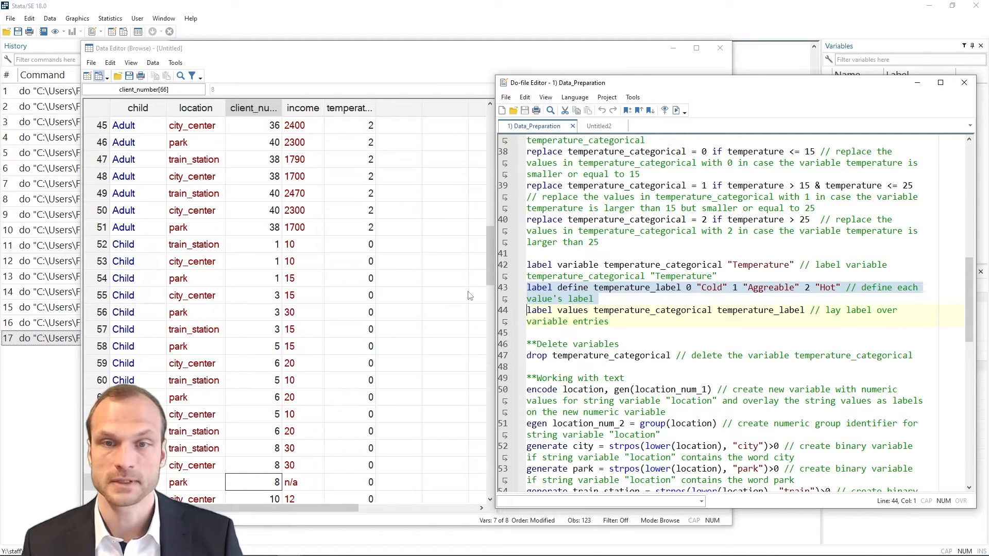
key("ctrl+d")
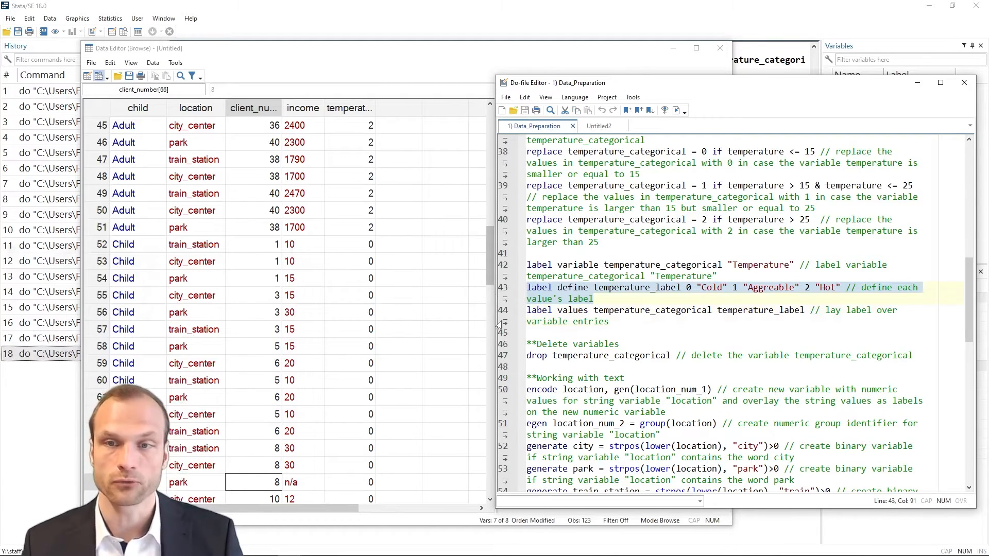
Step: Run only the line applying temperature_label to temperature_categorical's values, and check the labelled column throughout the Data Editor
left_click(504, 311)
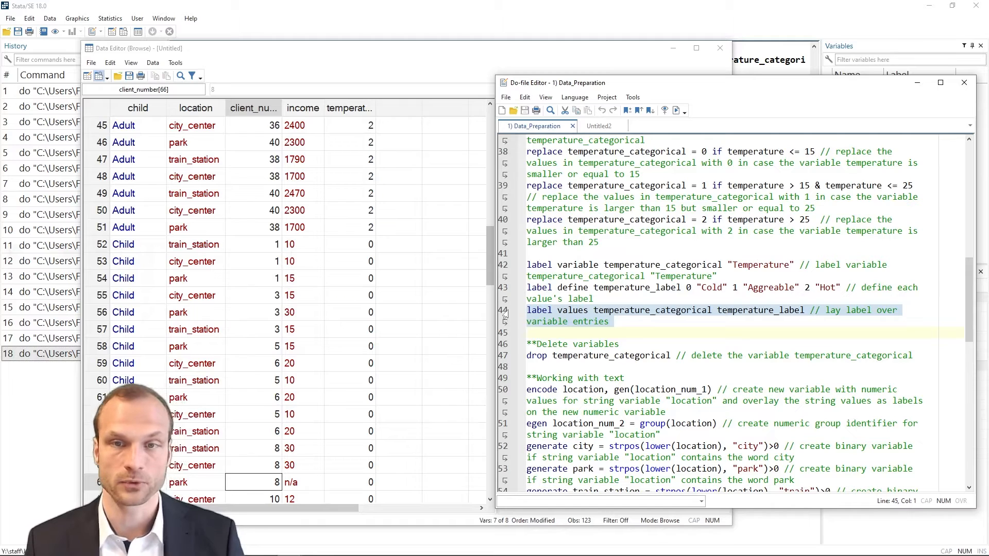
key("ctrl+d")
scroll(319, 194, "up", 15)
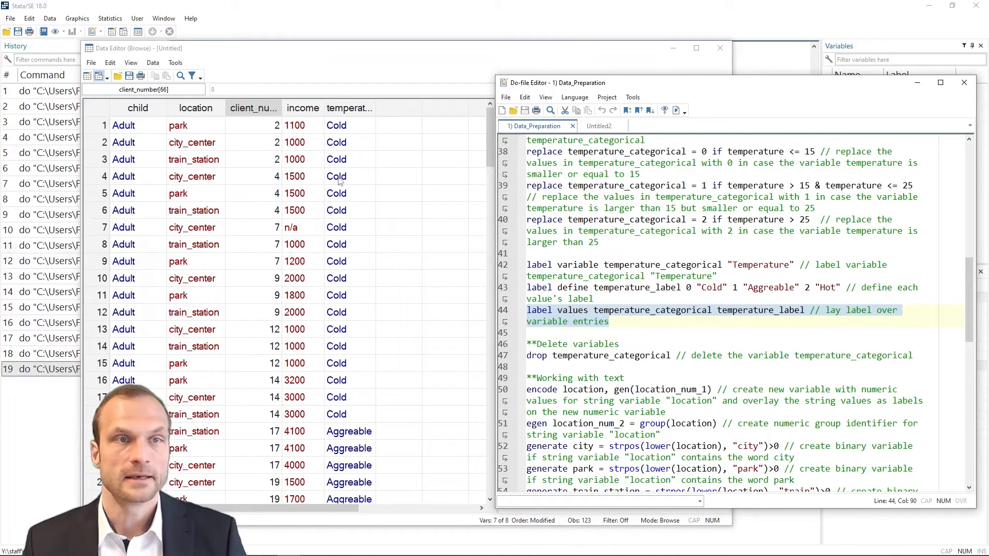
scroll(375, 220, "down", 12)
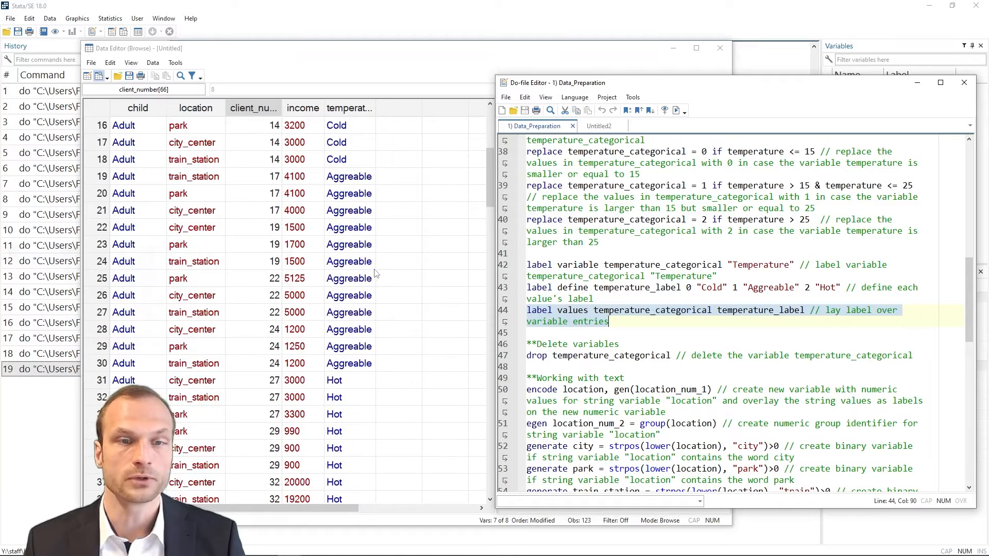
scroll(374, 289, "down", 9)
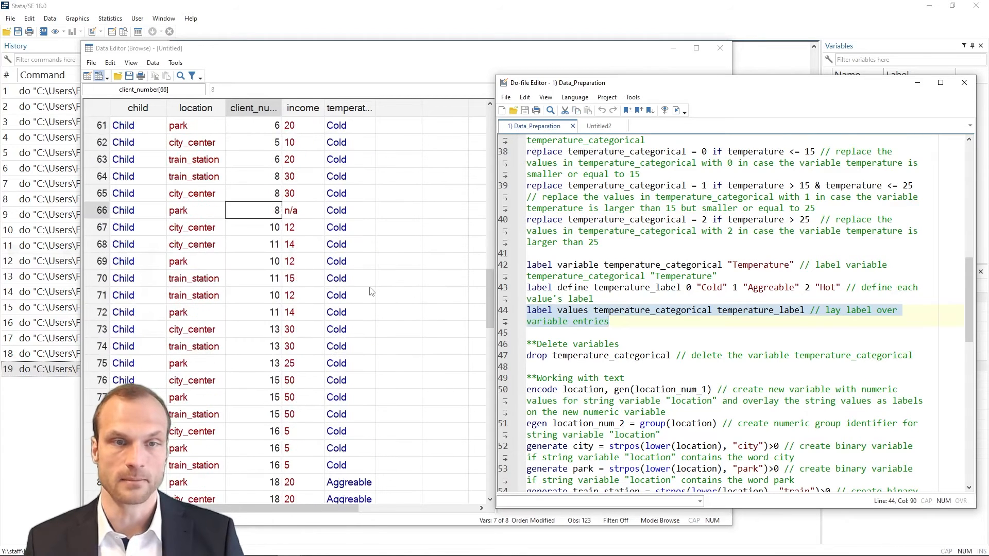
Step: Run only the do-file line dropping the variable temperature_categorical
left_click(547, 338)
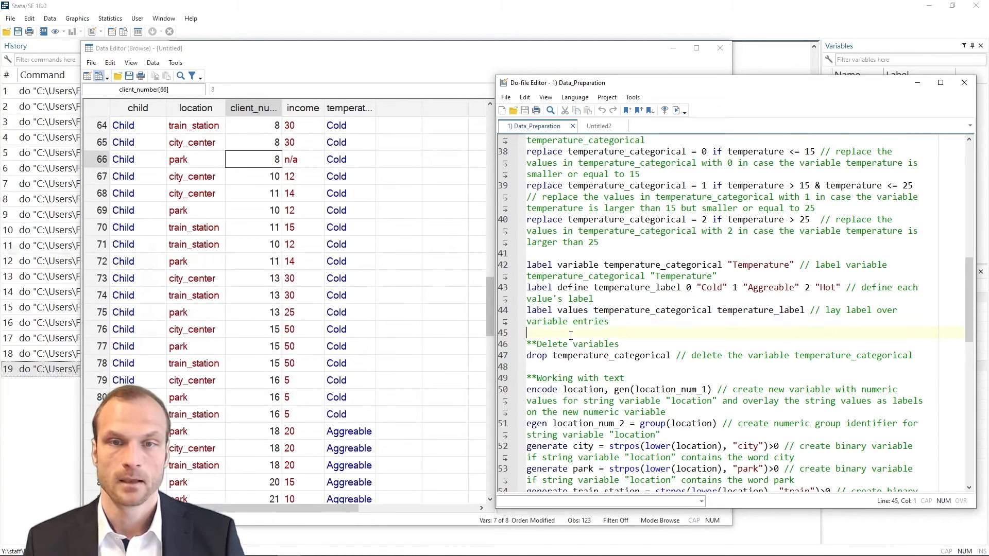
scroll(552, 309, "down", 3)
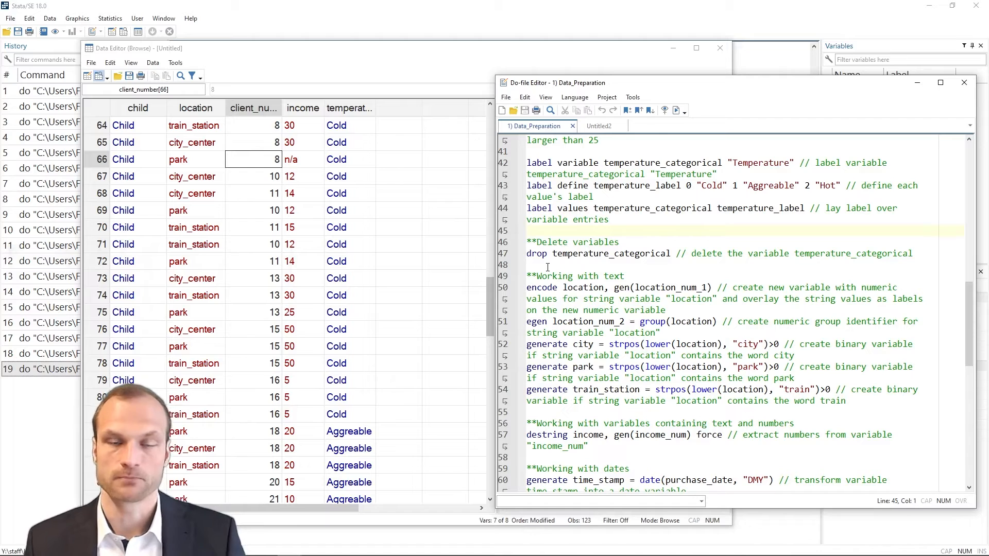
left_click(502, 255)
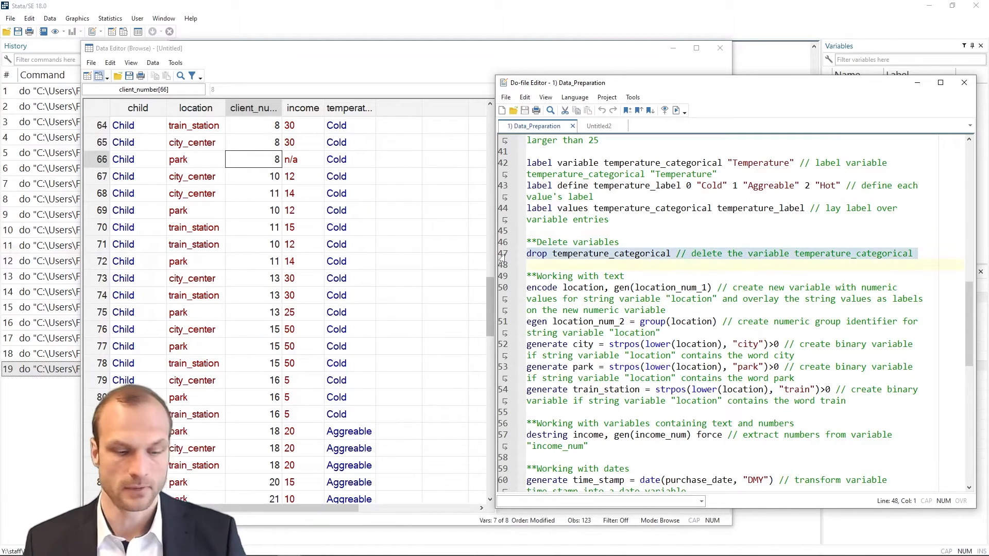
key("ctrl+d")
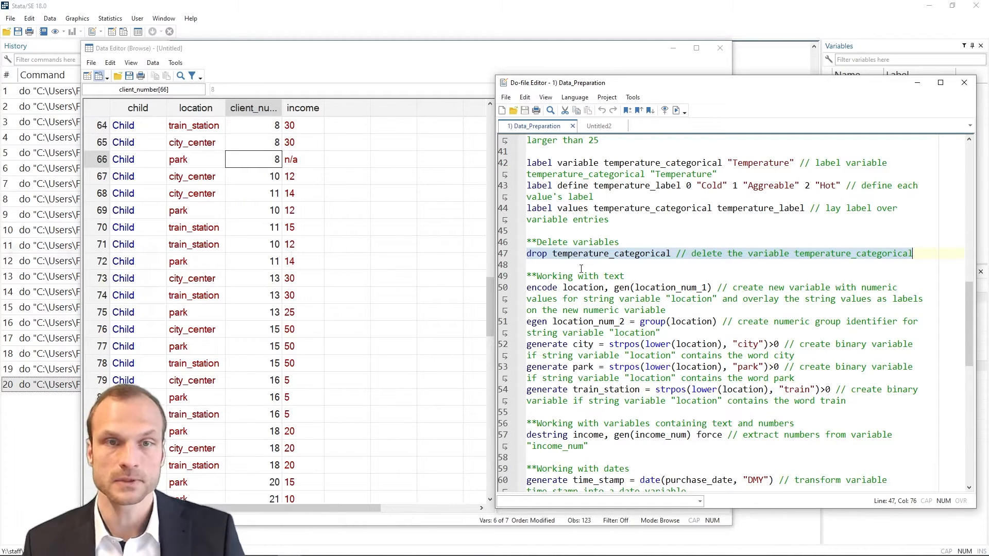
Step: Rerun the whole "Create new variables" block including its label lines, and drop temperature_categorical again
scroll(581, 269, "up", 5)
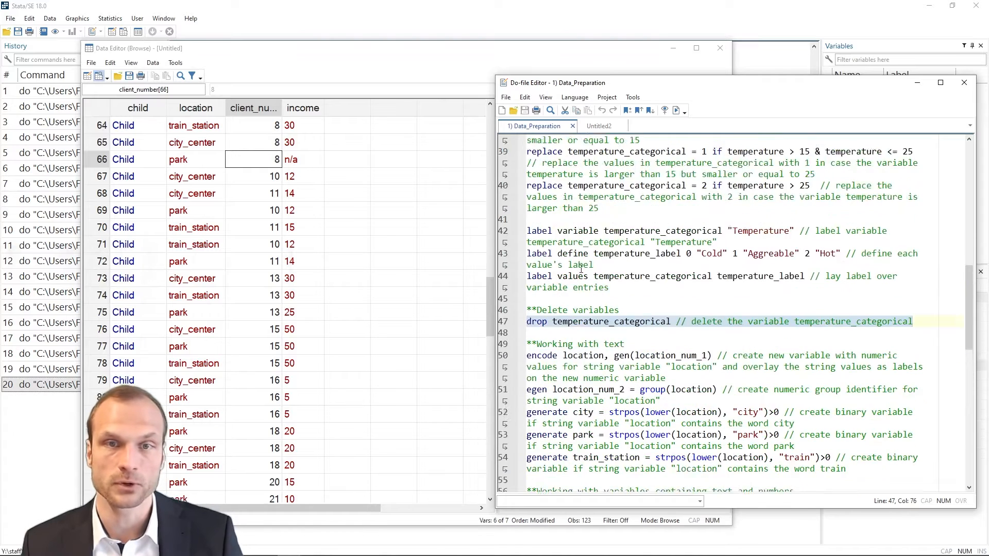
left_click_drag(504, 189, 515, 397)
key("ctrl+d")
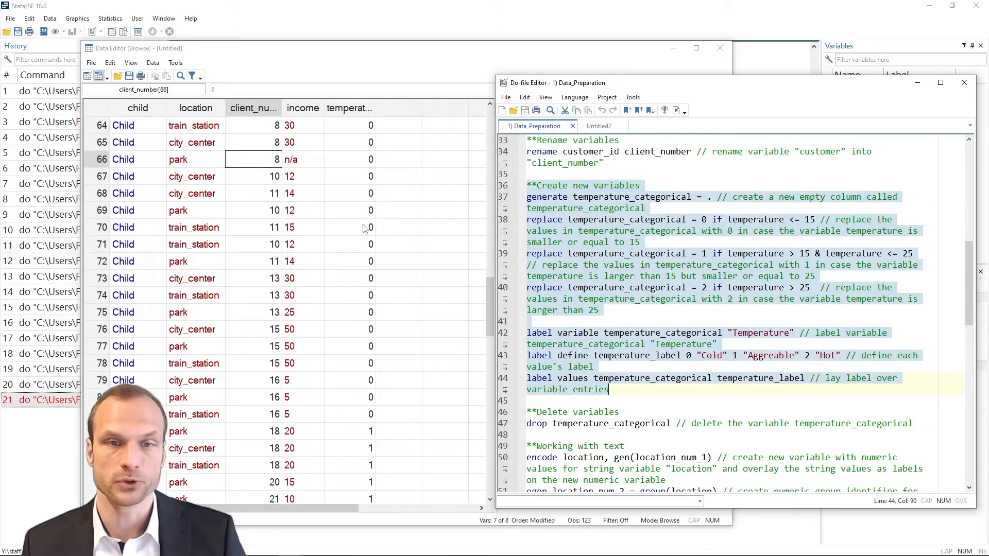
scroll(541, 328, "down", 3)
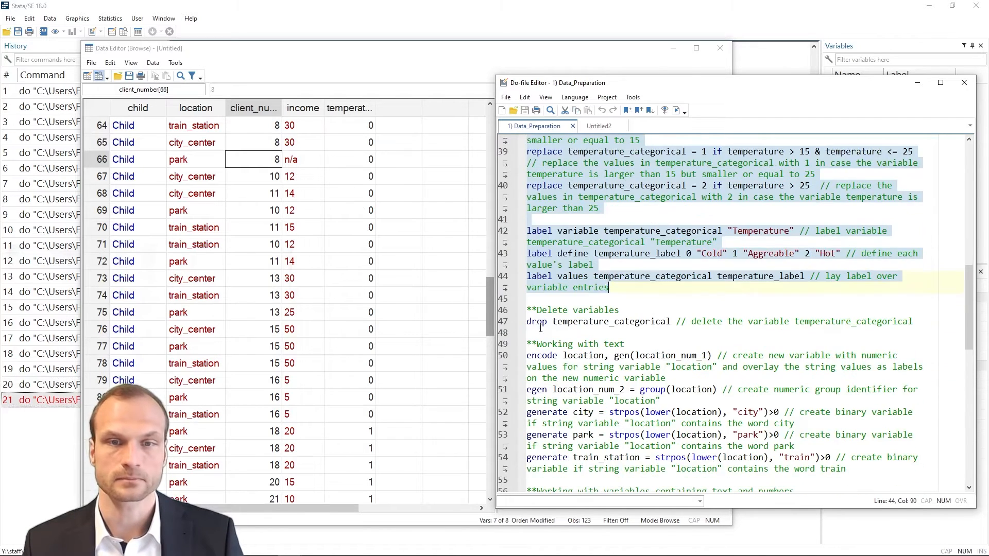
left_click(507, 326)
left_click(510, 325)
key("Delete")
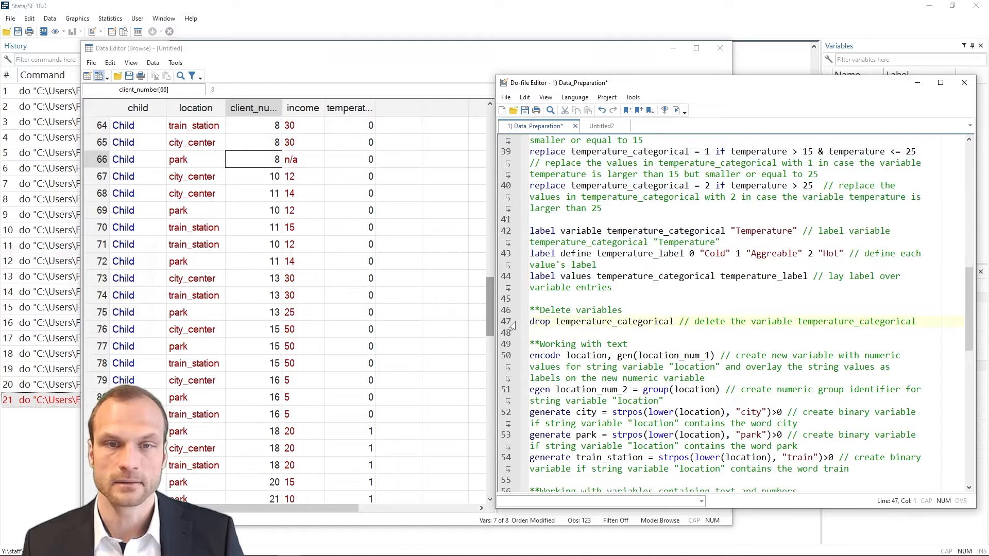
left_click(508, 325)
key("ctrl+d")
left_click(544, 333)
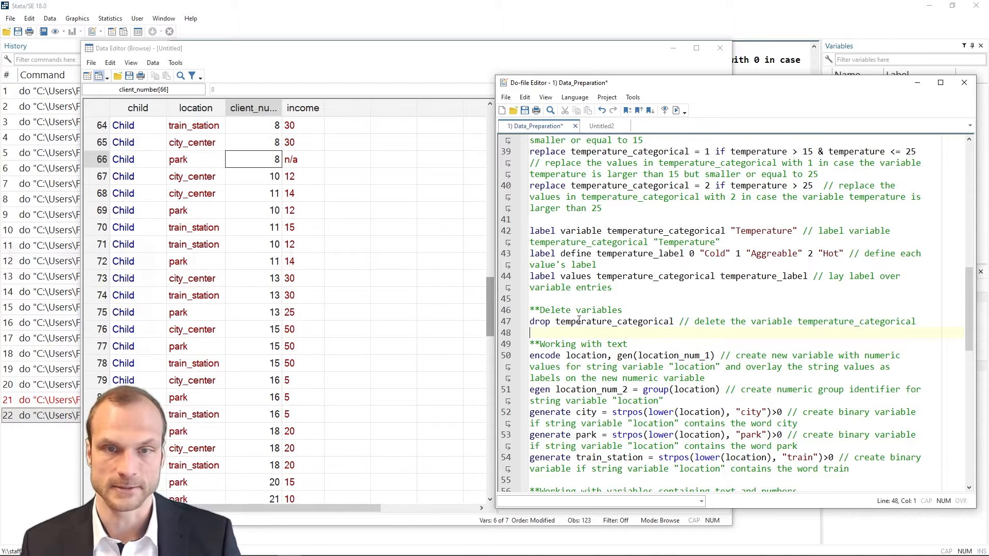
Step: Run only the encode line generating the labelled numeric variable location_num_1 from the string variable location
scroll(579, 320, "down", 3)
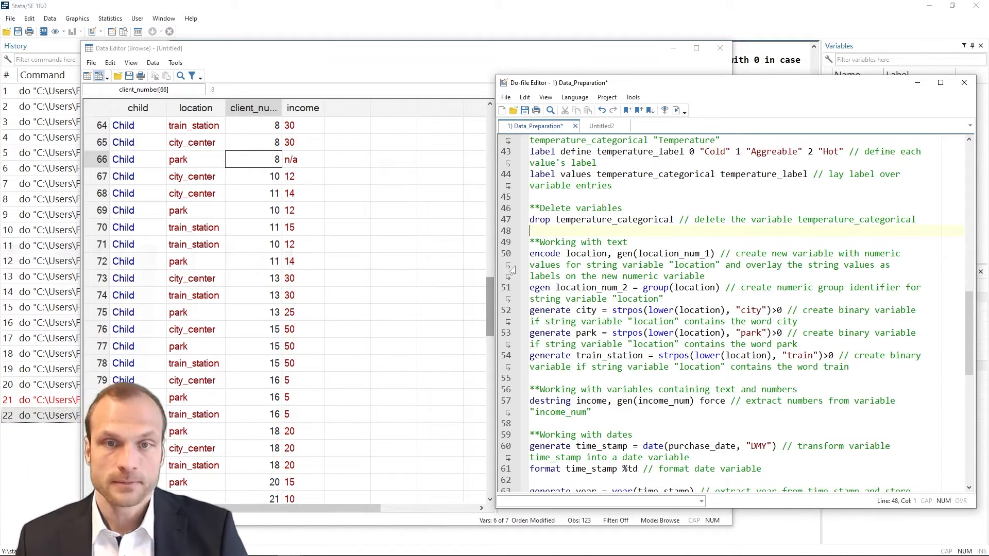
double_click(543, 256)
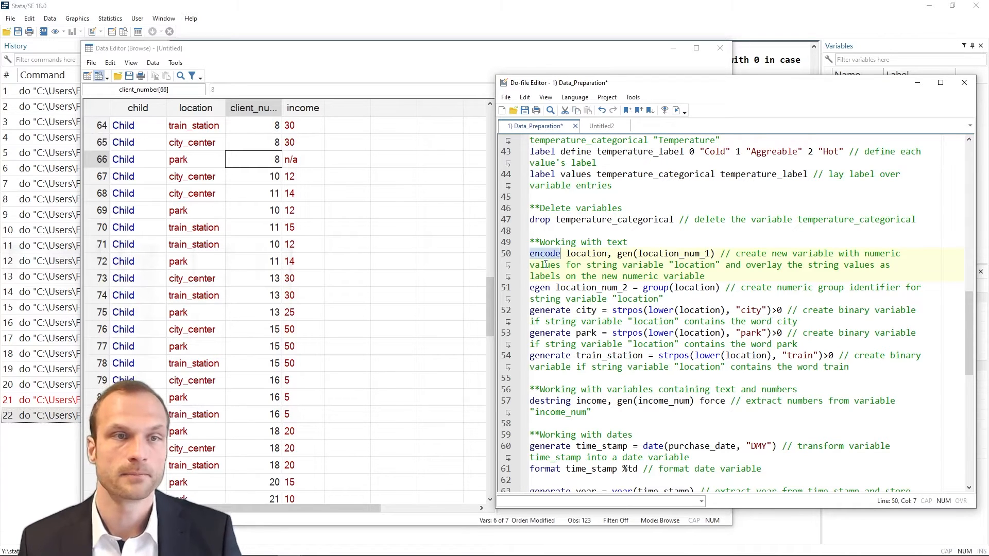
scroll(232, 214, "up", 20)
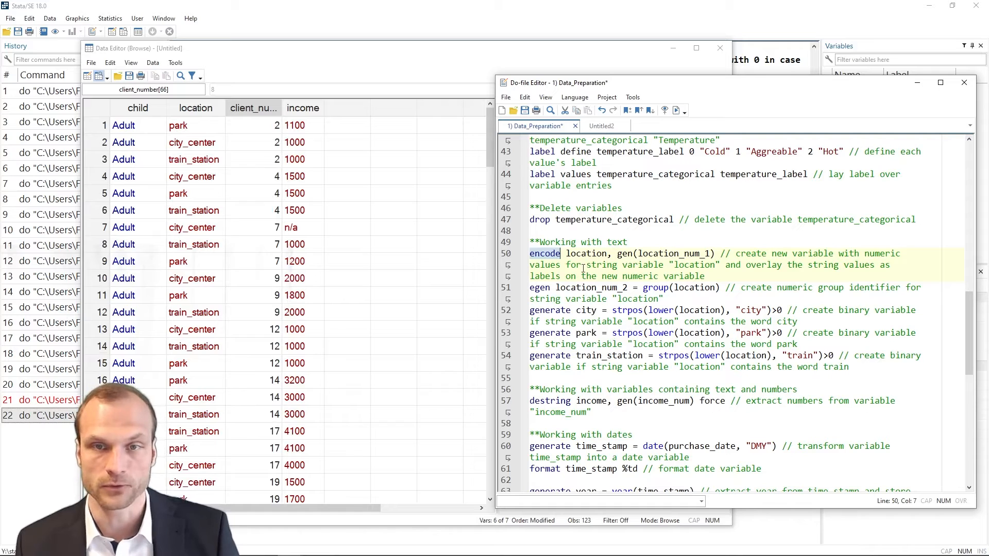
left_click(506, 255)
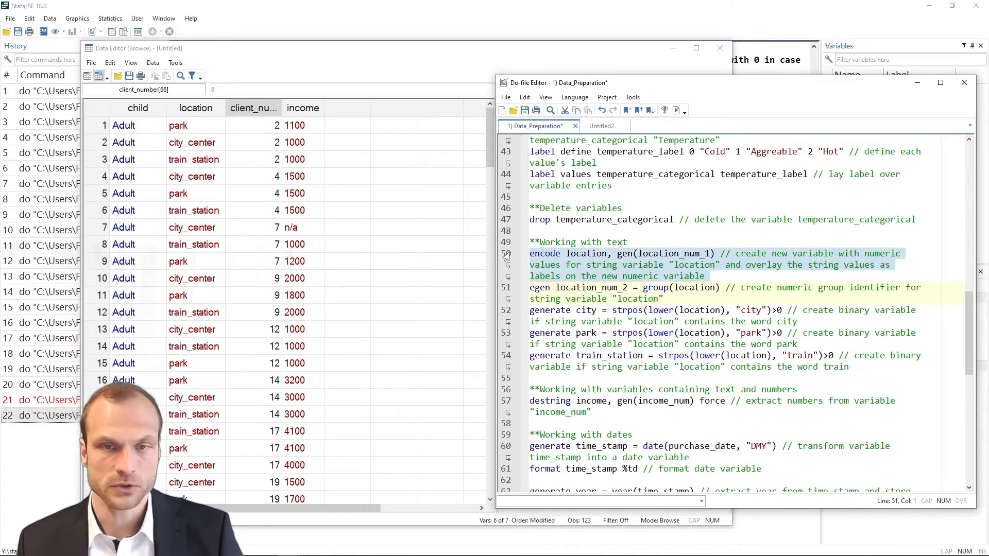
key("ctrl+d")
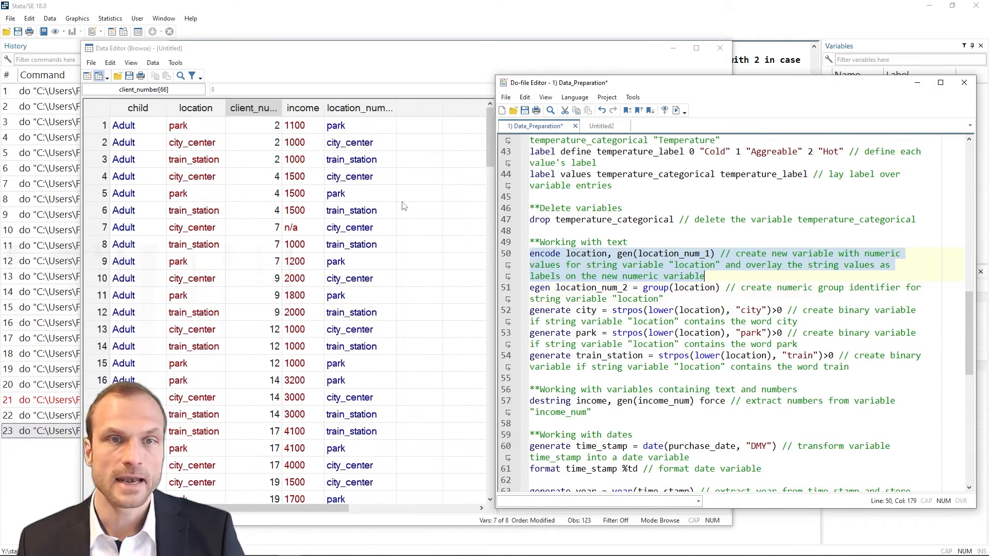
Step: Check the numeric codes behind the park, city_center and train_station entries of location_num_1 in the Data Editor
left_click(353, 131)
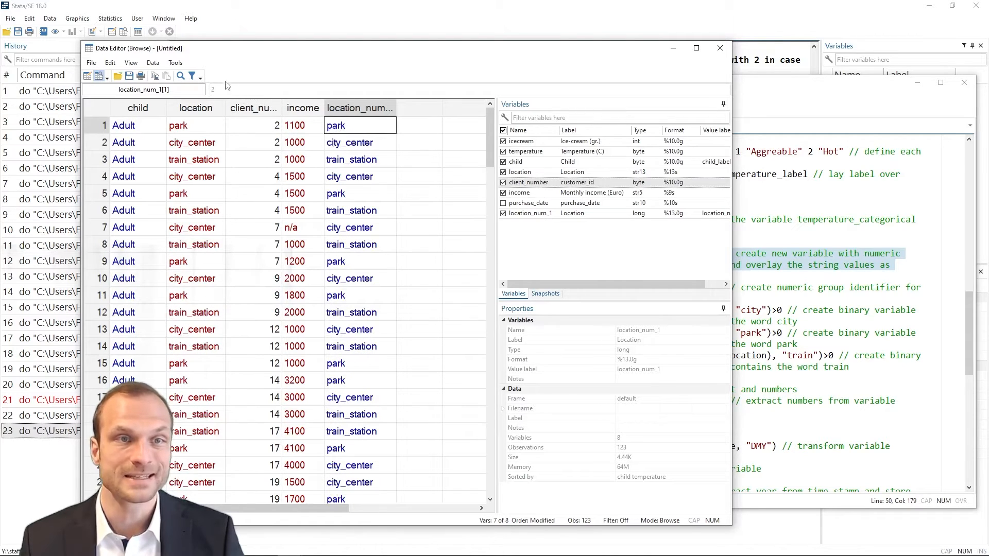
left_click(361, 147)
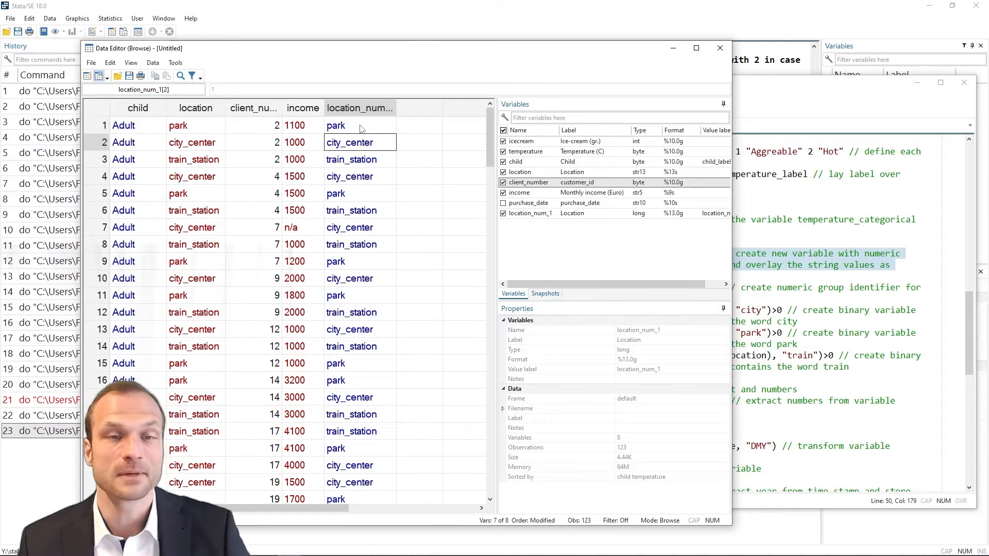
left_click(360, 127)
left_click(354, 162)
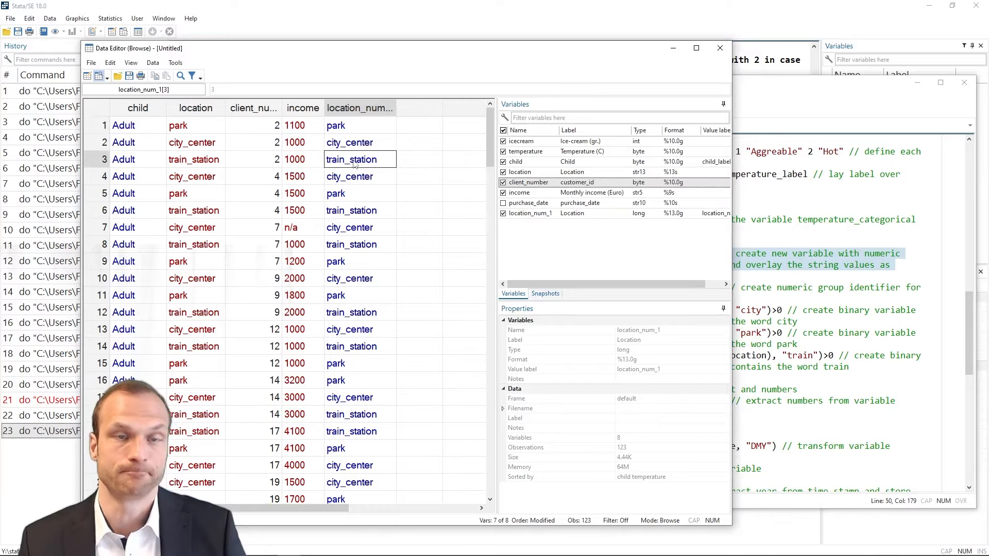
Step: Review the egen line's new variable name, group function and location argument, and run only that line to create location_num_2
left_click(809, 239)
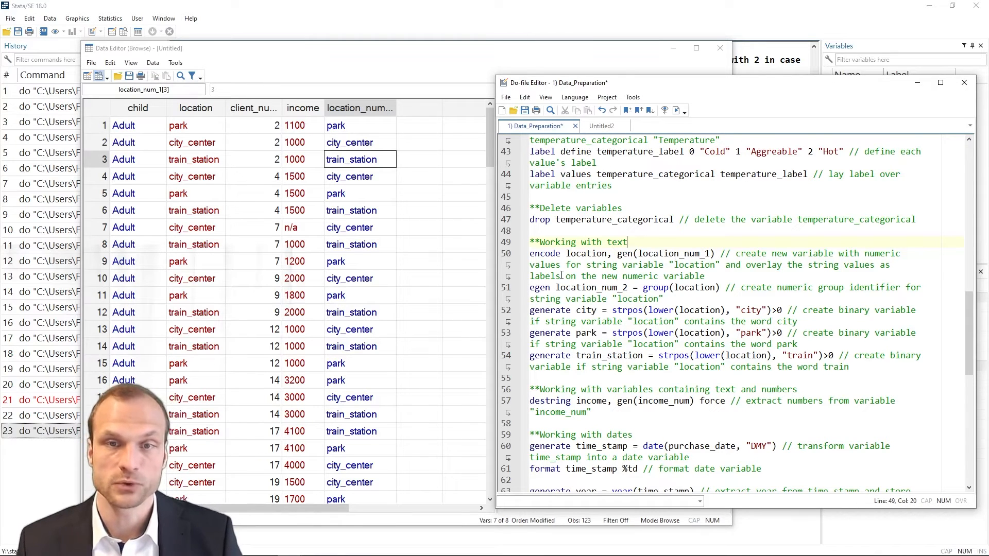
left_click(499, 295)
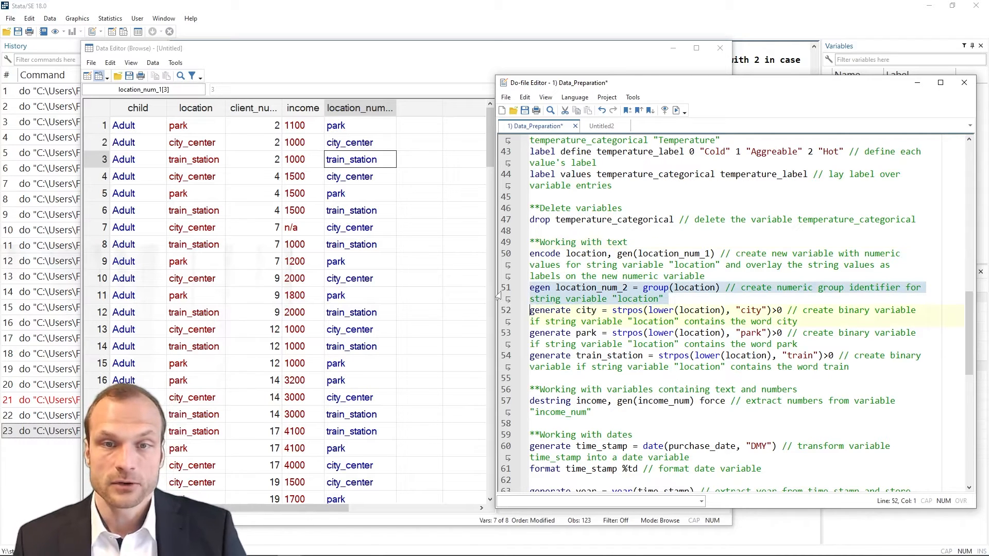
double_click(579, 289)
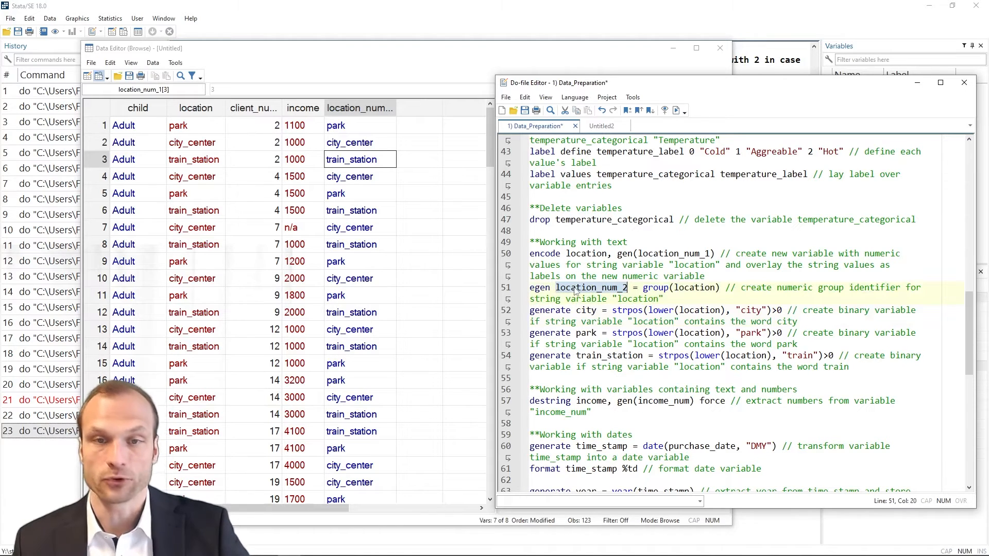
double_click(650, 287)
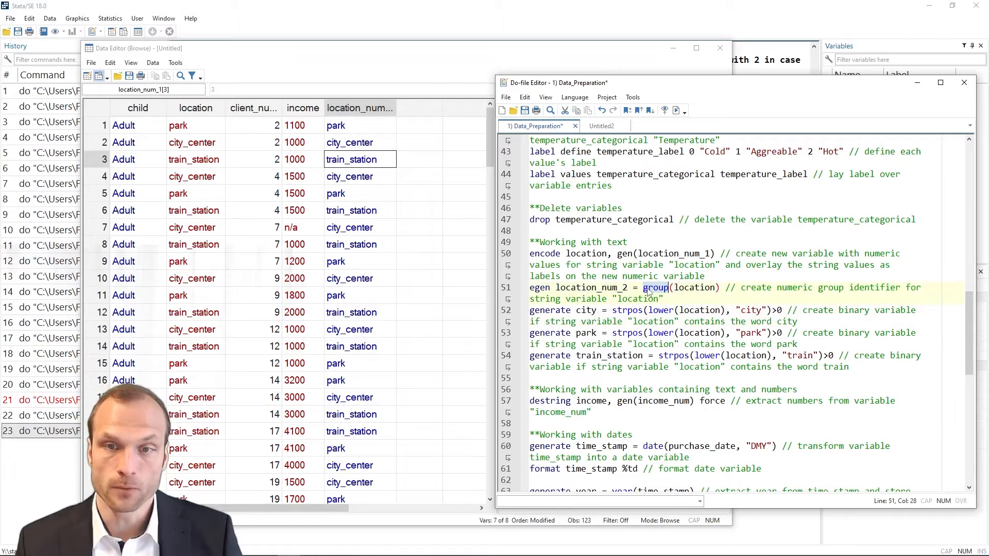
double_click(688, 287)
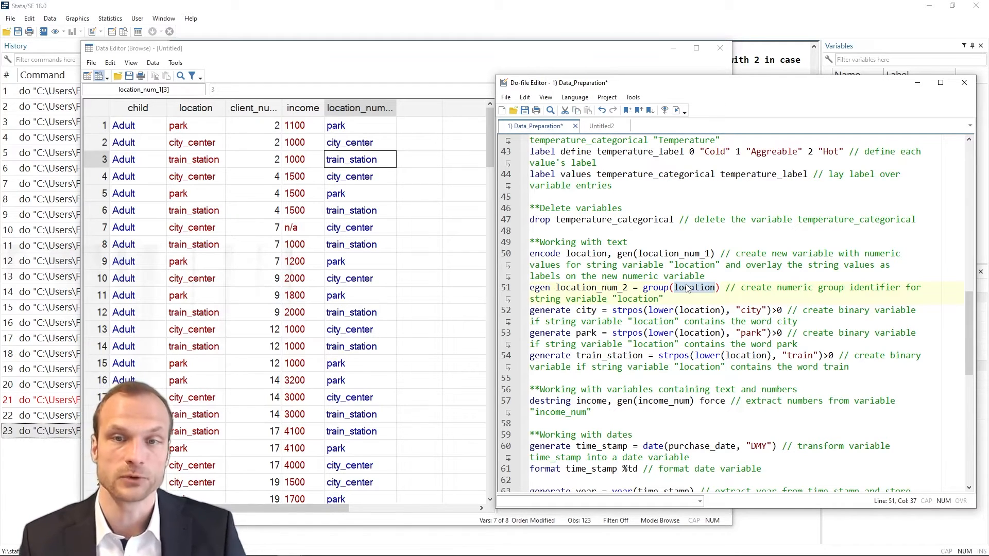
left_click(506, 291)
key("ctrl+d")
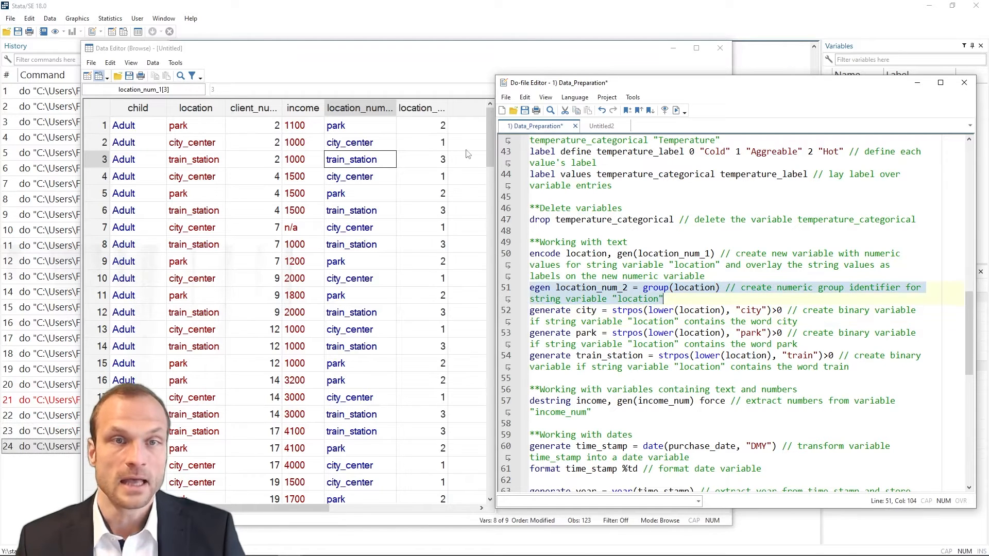
Step: Check the numeric codes of location_num_2 for the park and city_center rows in the Data Editor
left_click(433, 129)
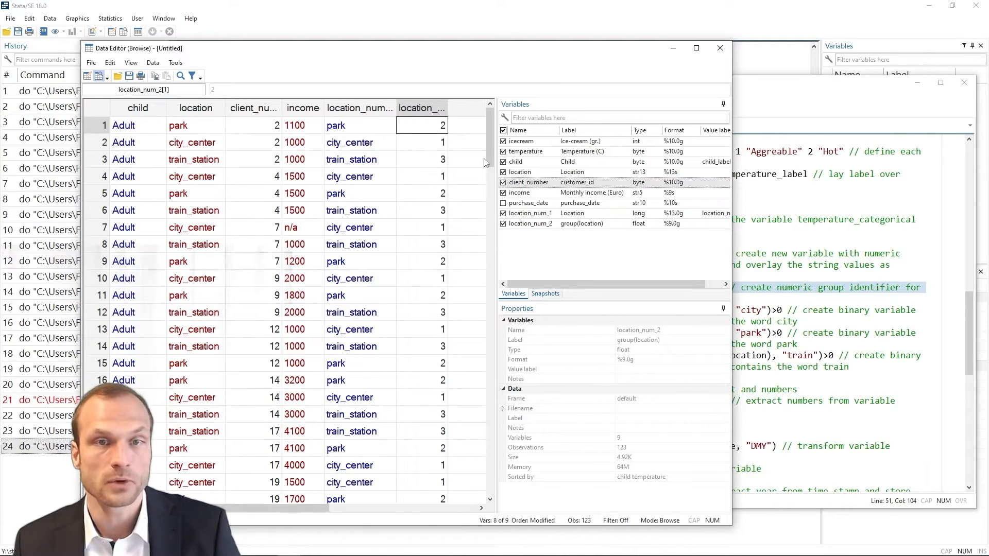
left_click(436, 148)
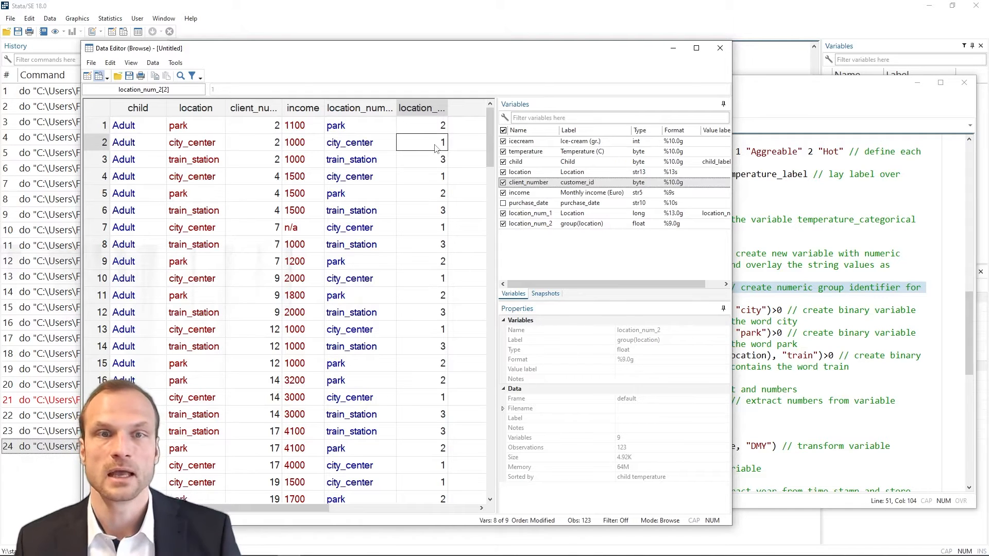
left_click(747, 298)
Step: Review the lower(location) and "city" arguments of the strpos line, and run only that line to create the binary variable city
scroll(587, 308, "down", 2)
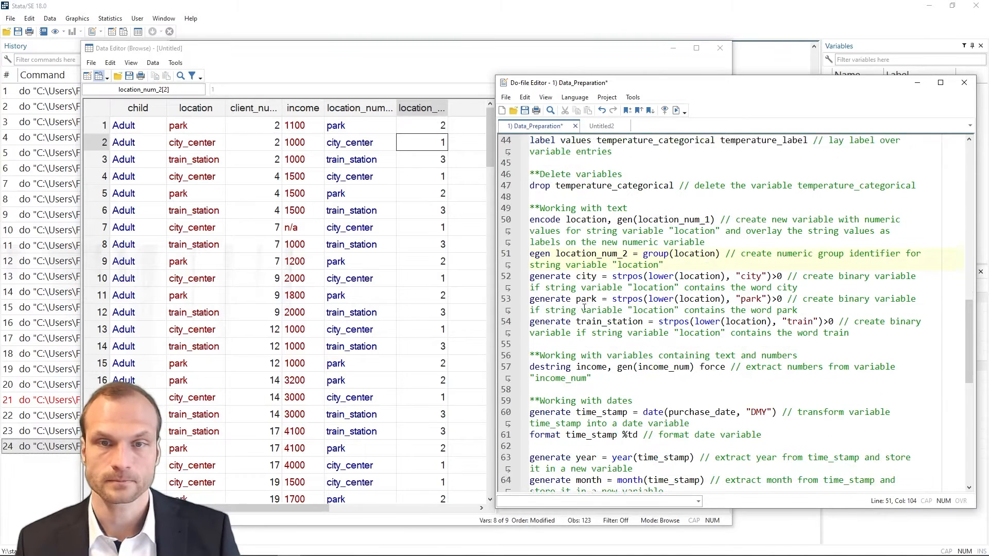
left_click(509, 245)
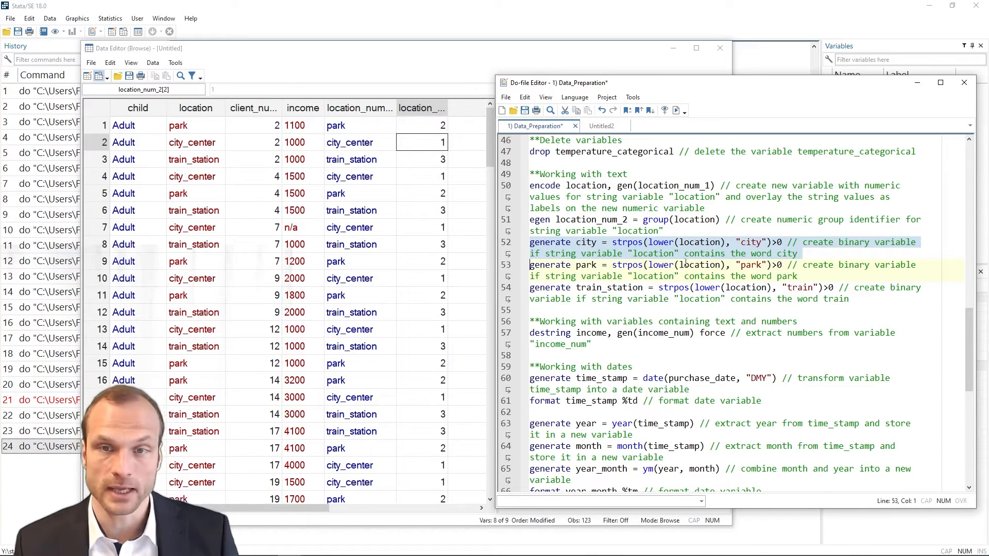
double_click(662, 243)
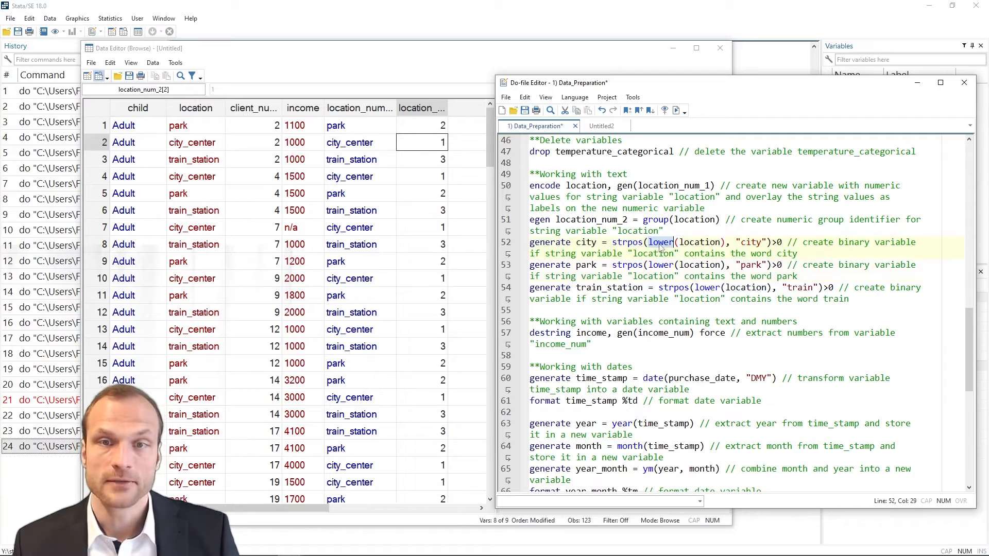
double_click(695, 243)
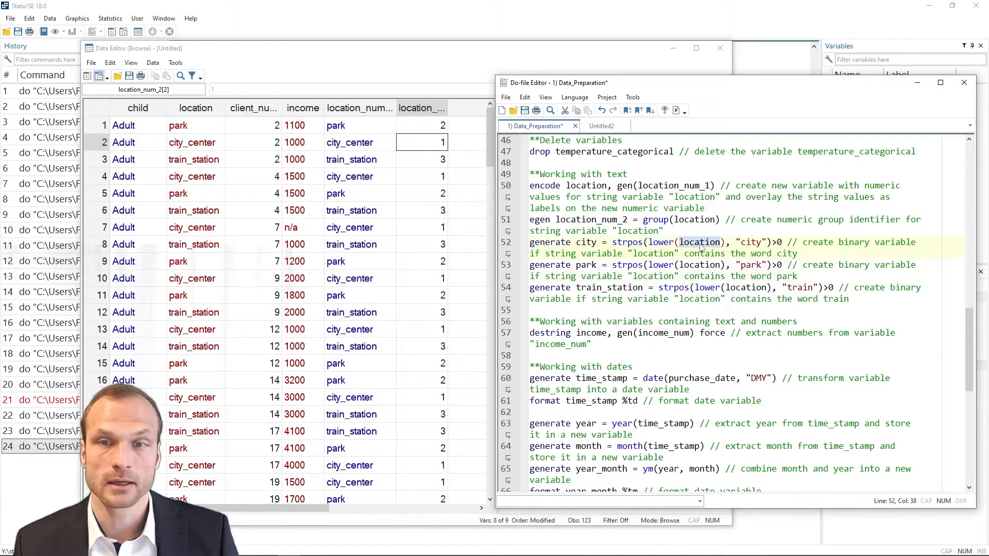
left_click_drag(735, 243, 768, 245)
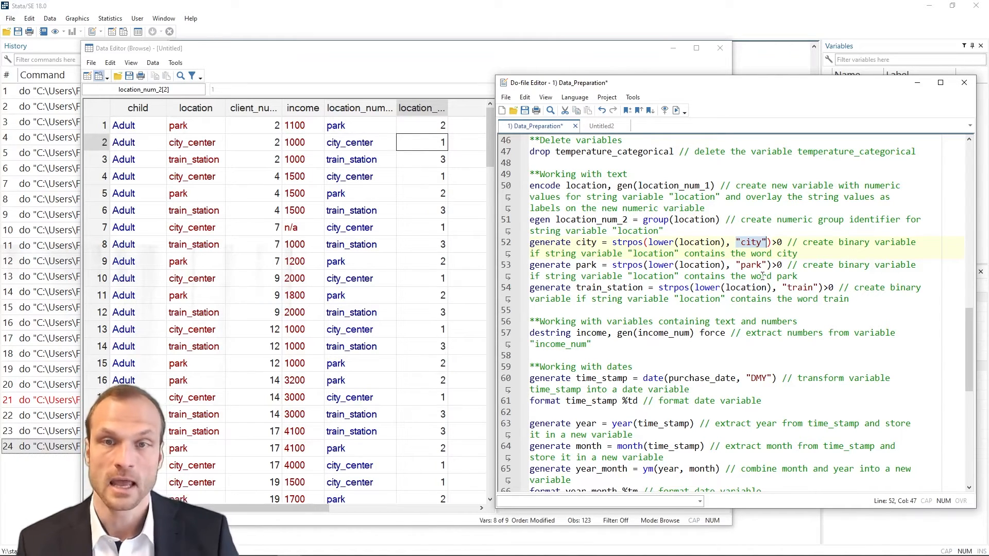
left_click_drag(647, 242, 673, 242)
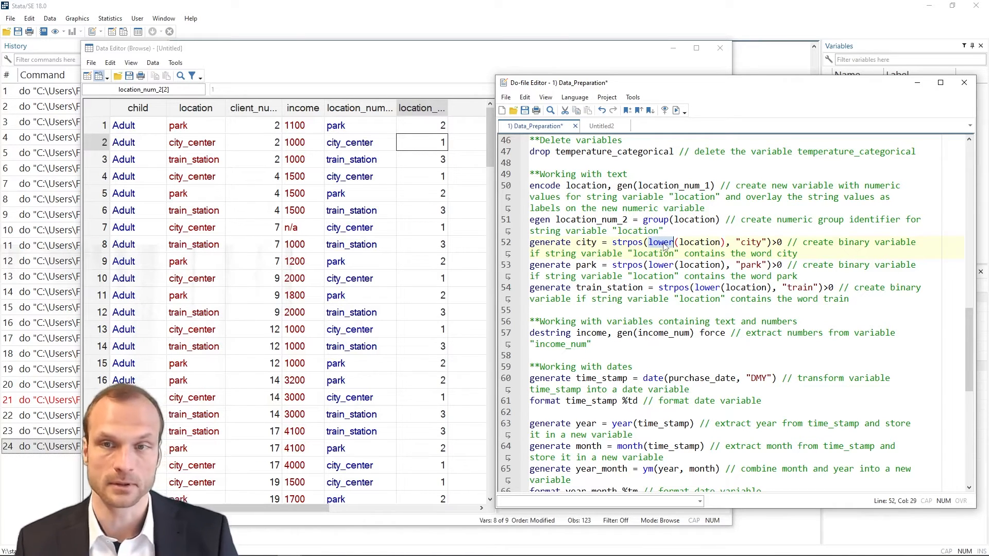
left_click(502, 247)
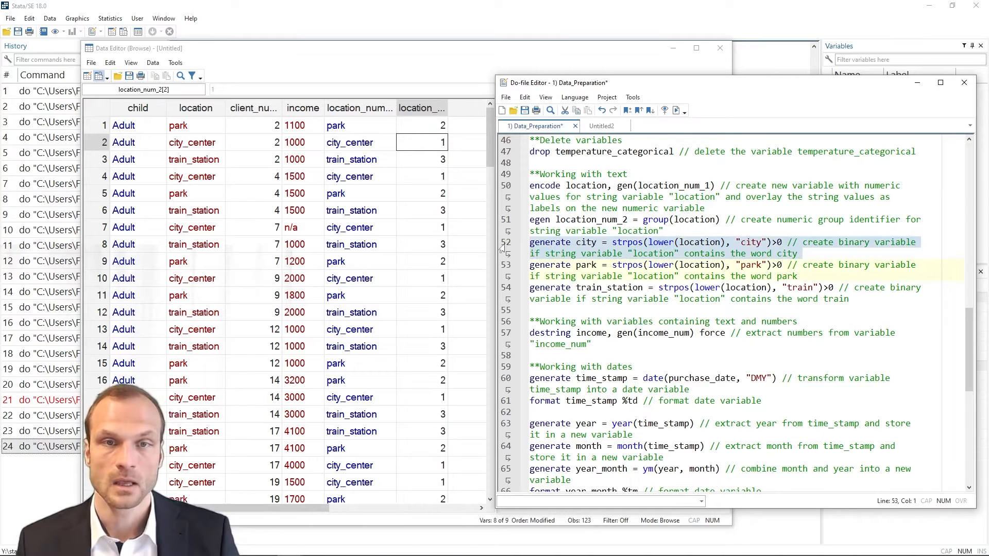
key("ctrl+d")
Step: Compare the city column's entries with the location text in the Data Editor
left_click(468, 197)
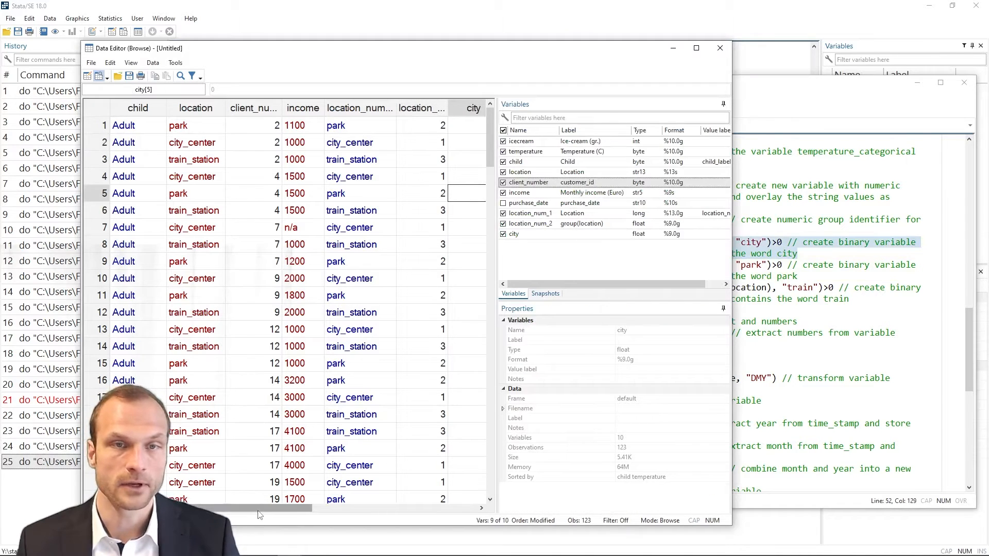
left_click_drag(260, 514, 289, 514)
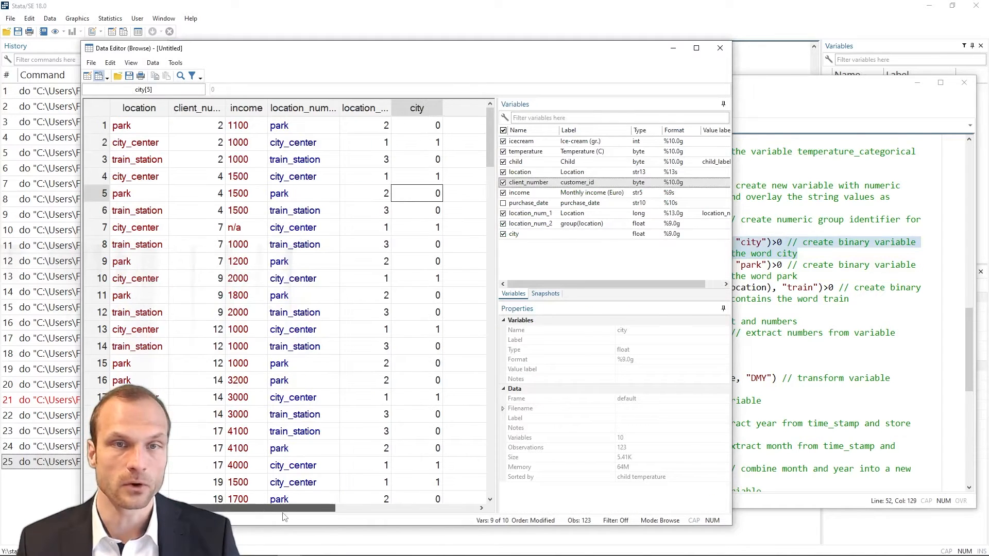
left_click(422, 139)
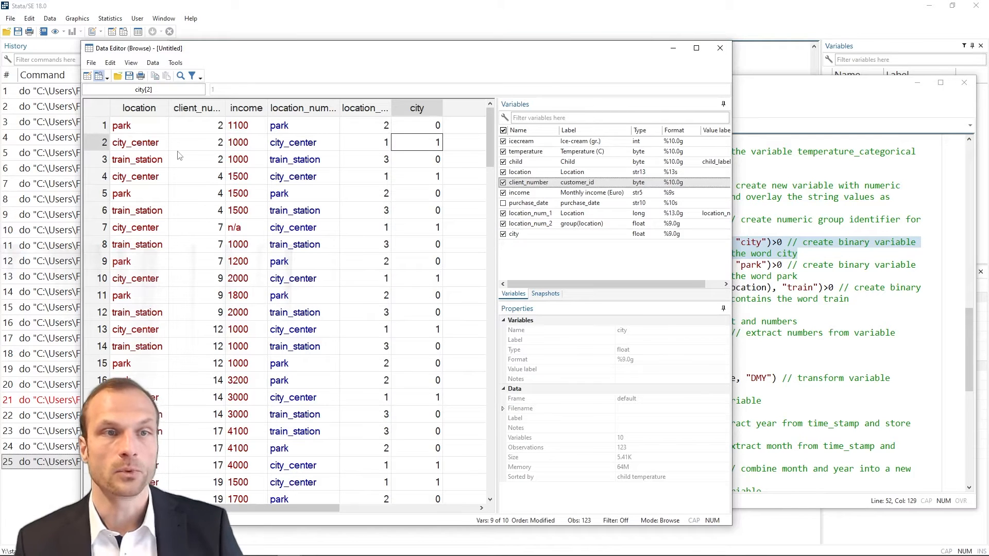
left_click(125, 146)
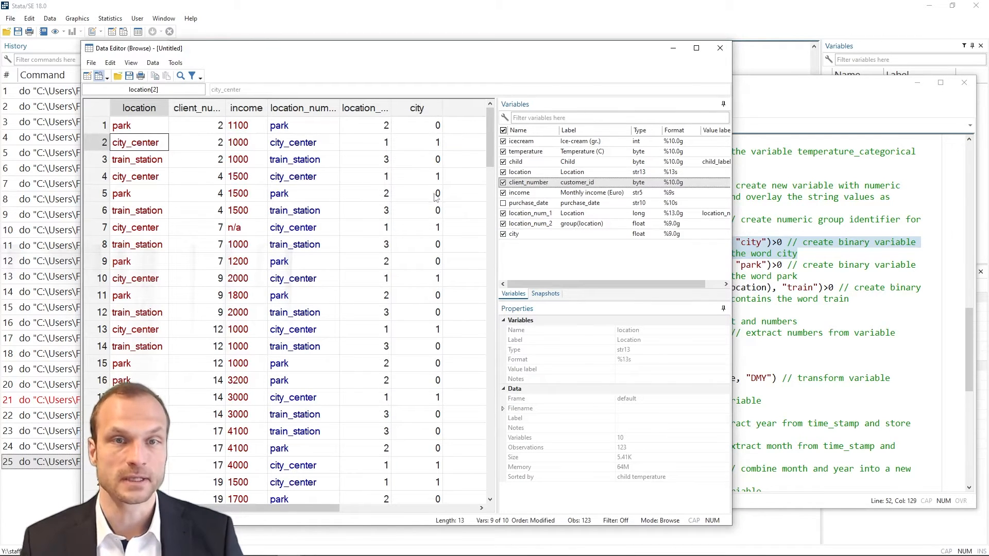
left_click_drag(435, 160, 432, 235)
Step: Run only the generate line that creates the binary variable park from location, and show its column in the Data Editor
left_click(803, 265)
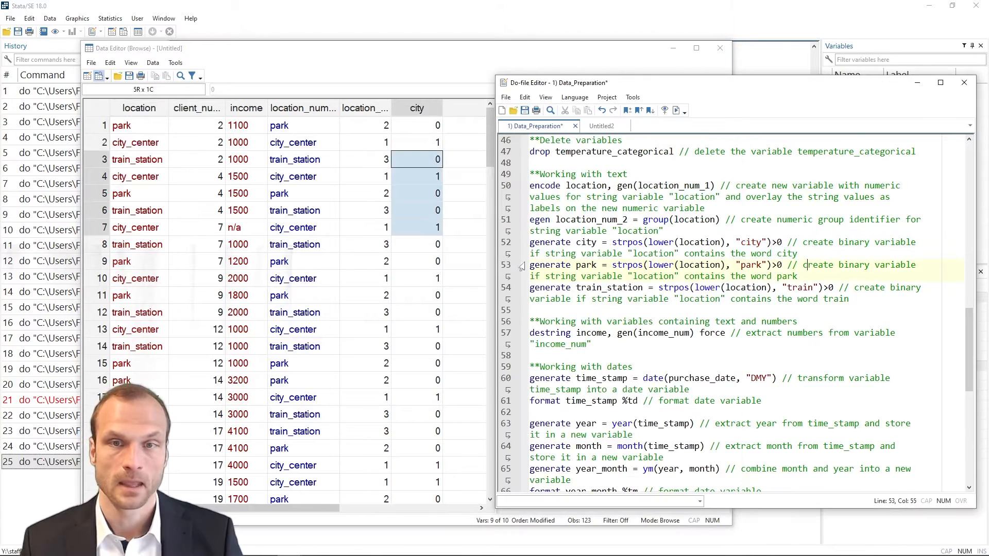
left_click(521, 266)
key("ctrl+d")
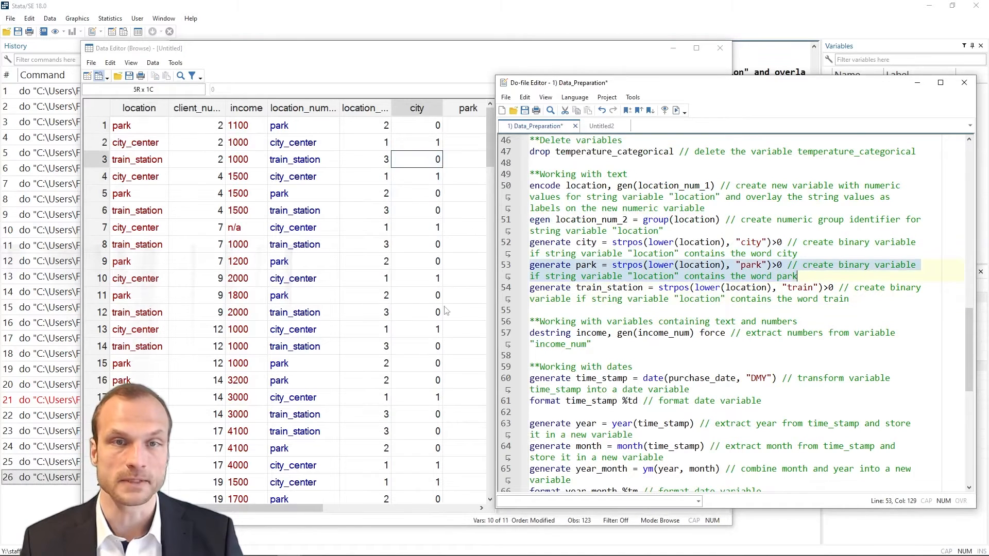
left_click_drag(262, 505, 295, 505)
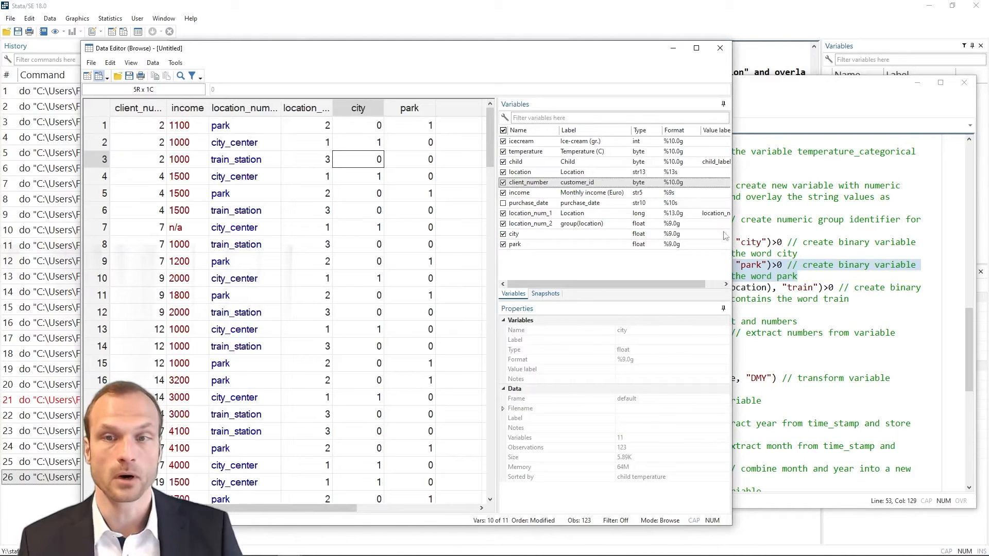
Step: Run only the generate line that creates the binary variable train_station where location contains "train"
left_click(830, 271)
left_click(508, 288)
key("ctrl+d")
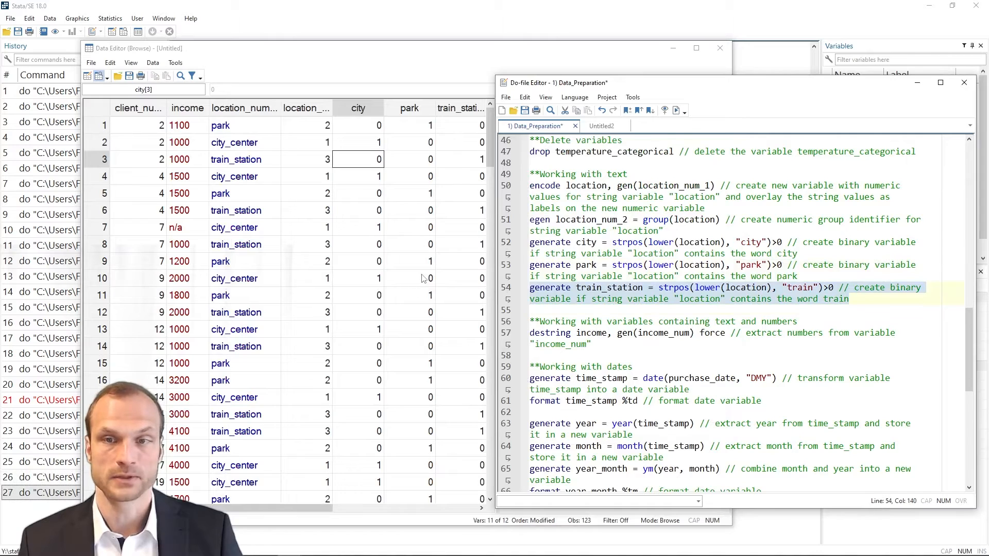
Step: Check the park and train_station dummy entries against the locations in the Data Editor
left_click(408, 267)
left_click_drag(331, 508, 349, 510)
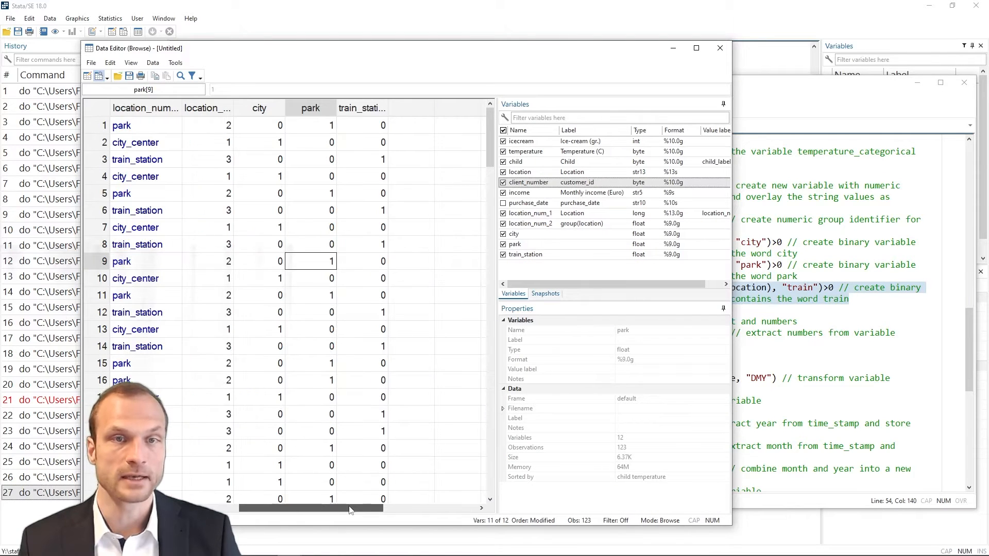
left_click(366, 245)
left_click_drag(261, 508, 181, 508)
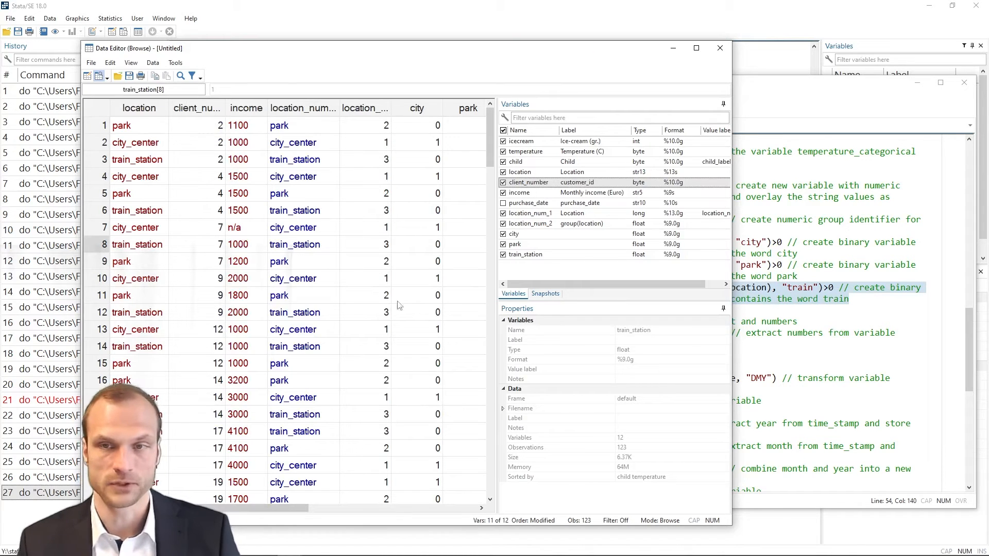
Step: Find the destring command under "Working with variables containing text and numbers", and examine the number and n/a entries of the string variable income
left_click(748, 309)
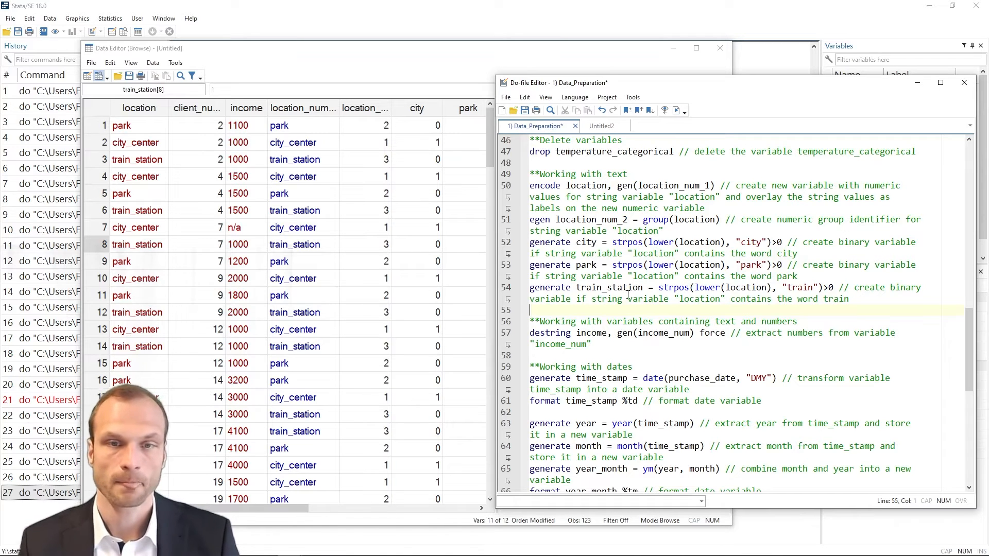
scroll(628, 294, "down", 2)
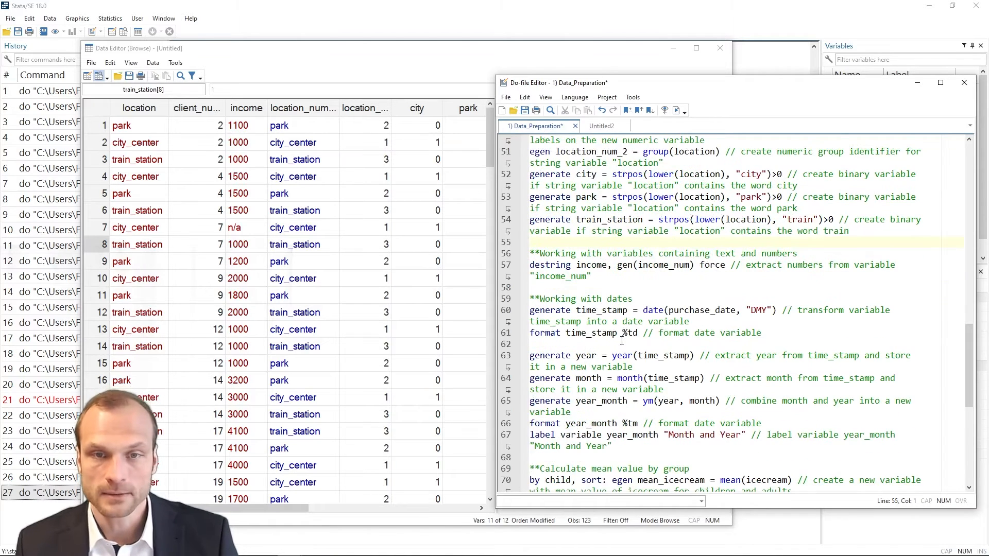
double_click(545, 265)
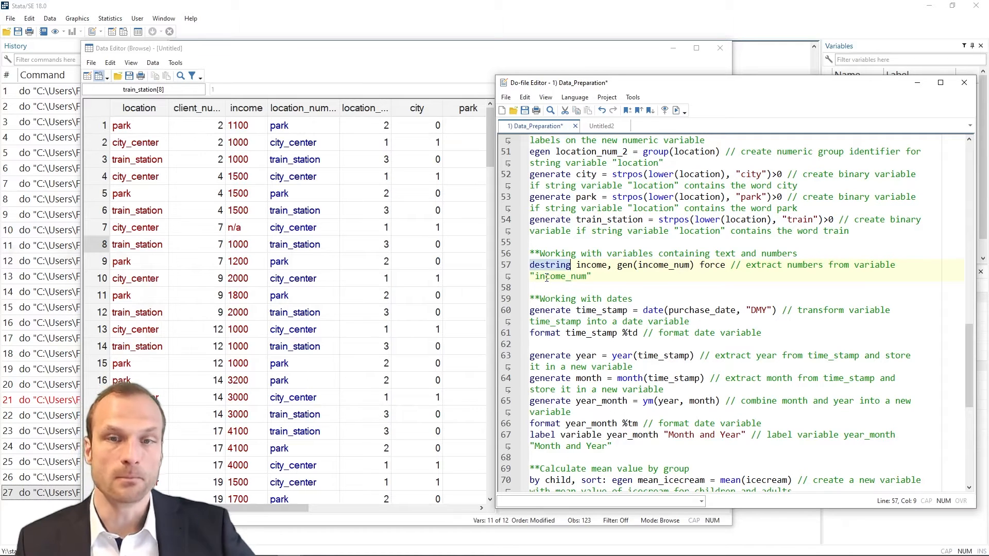
left_click(390, 252)
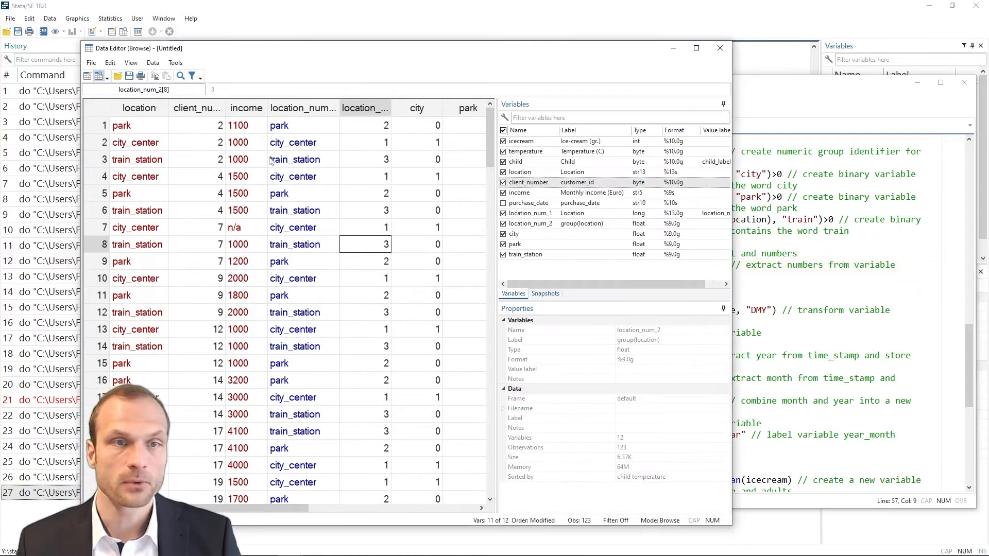
left_click(248, 161)
left_click_drag(240, 127, 245, 214)
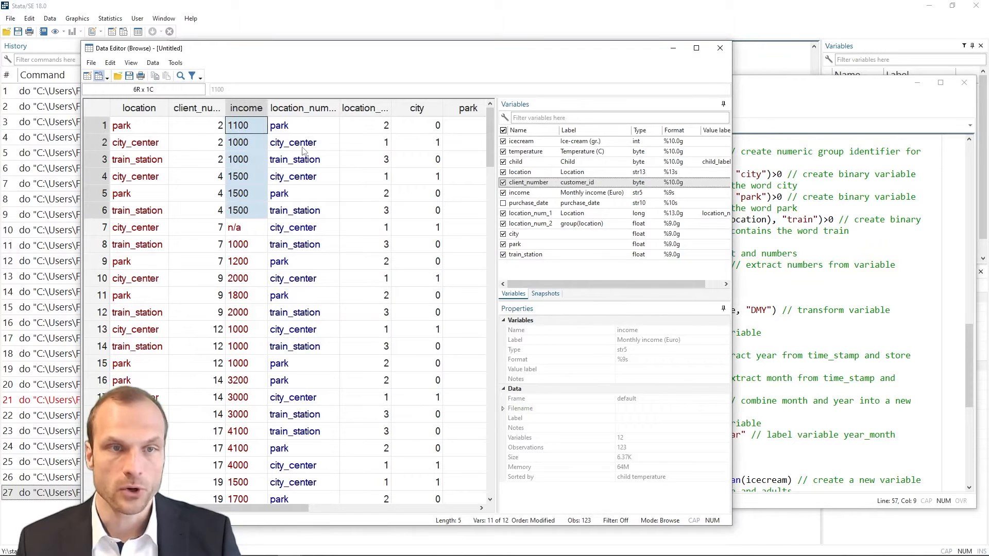
left_click(243, 230)
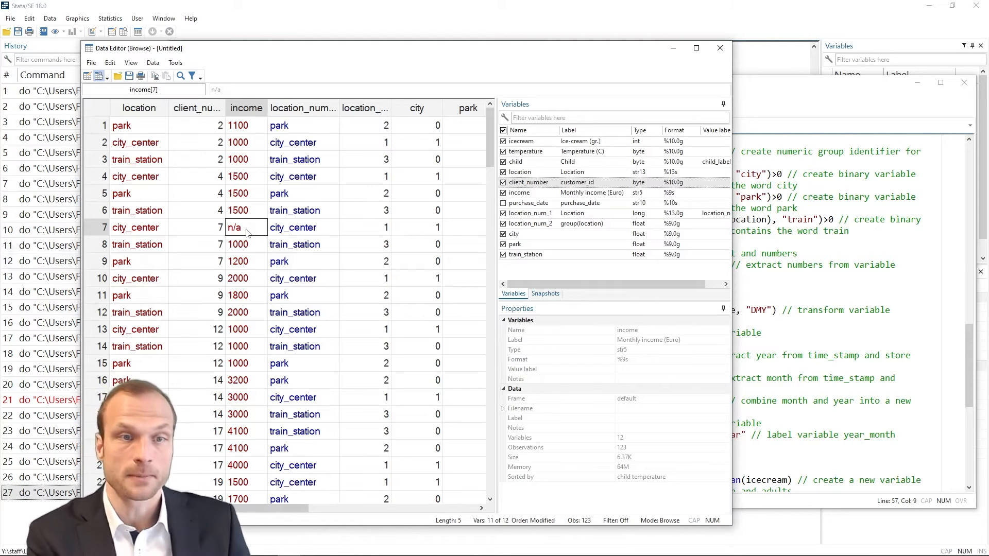
left_click(766, 284)
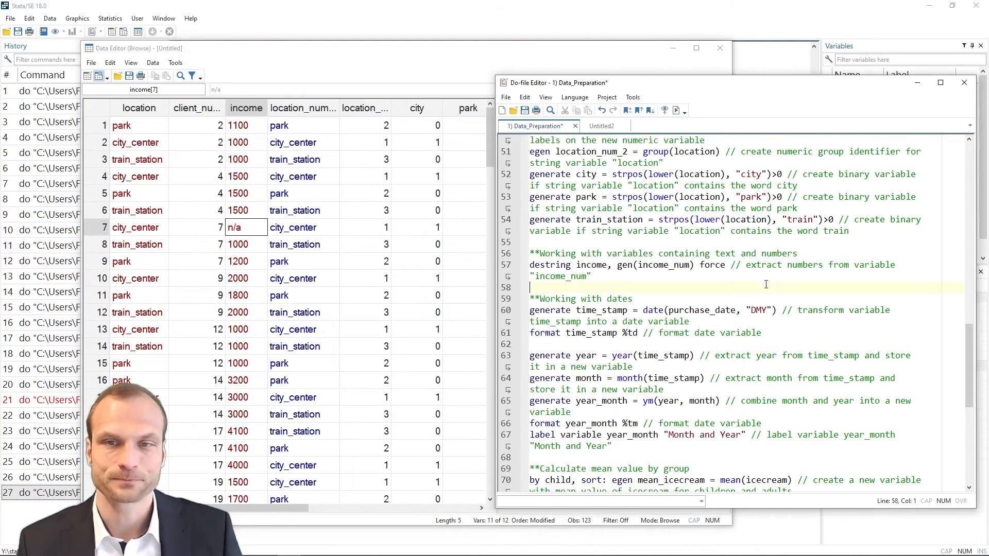
Step: Review the destring line's gen(income_num) and force options, and run only that line to create the numeric variable income_num from income
left_click(502, 273)
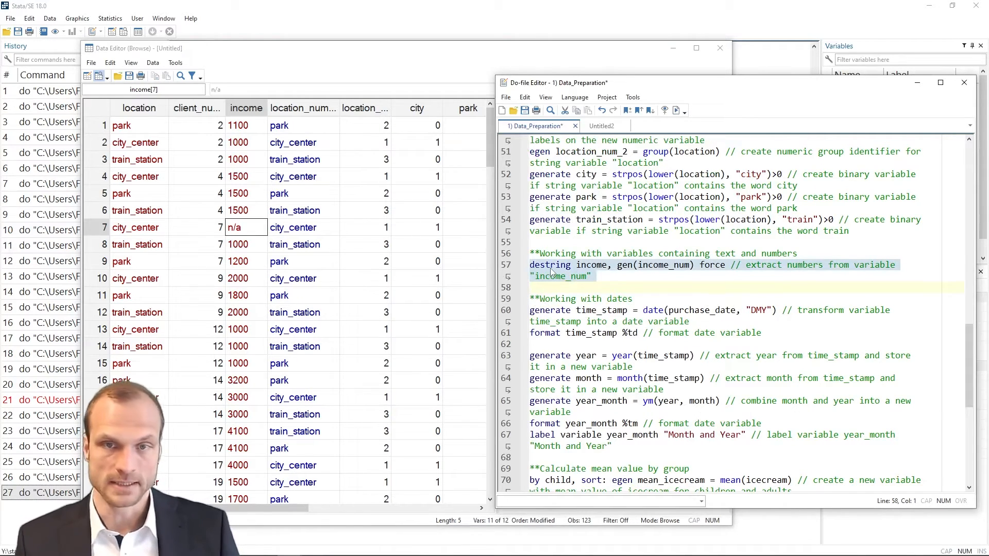
double_click(639, 266)
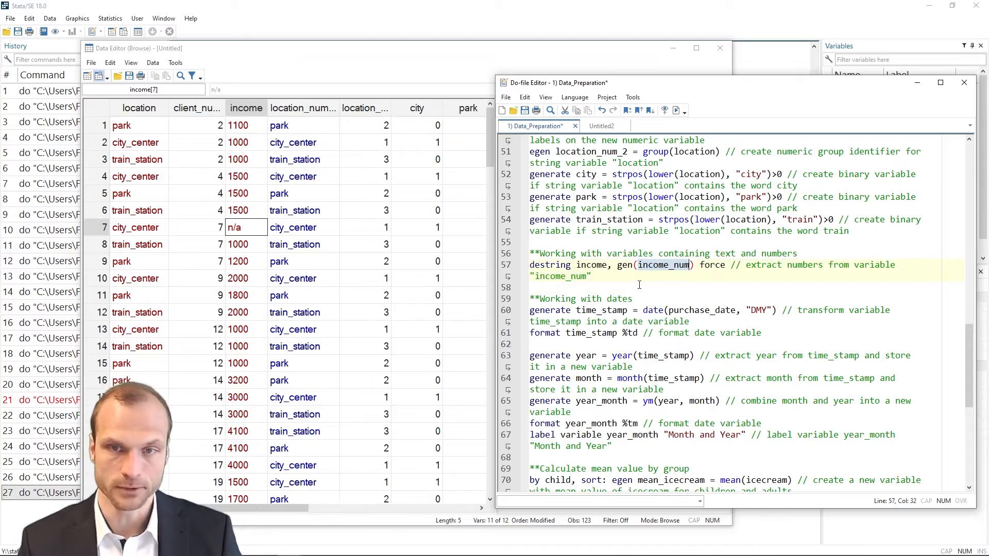
double_click(713, 266)
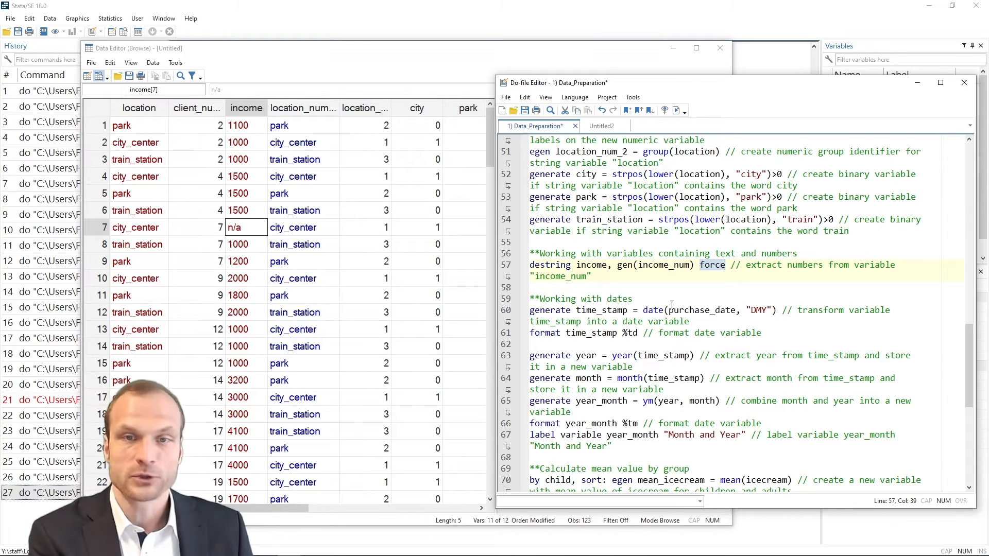
left_click(504, 273)
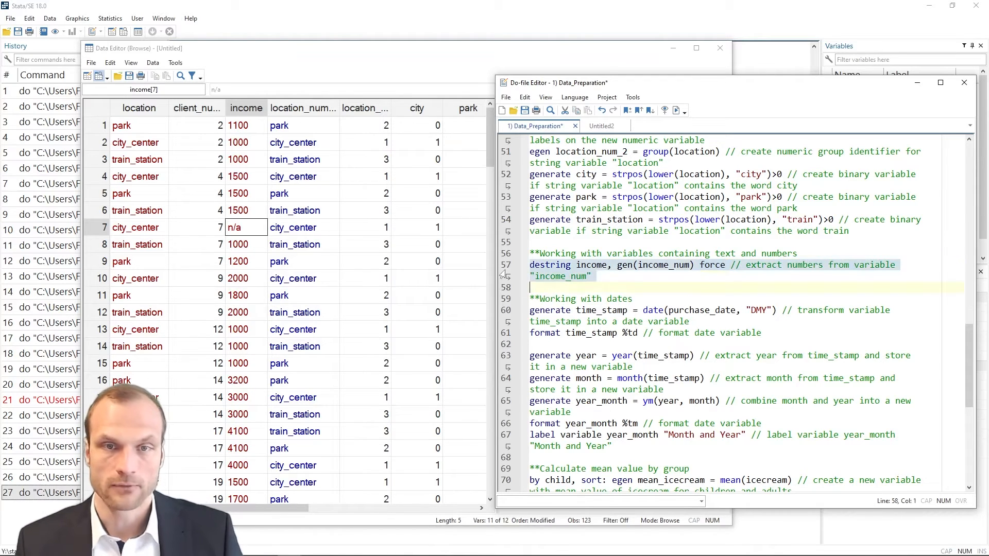
key("ctrl+d")
Step: Examine the income_num values in the Data Editor, including row 7 where income holds n/a, and return to the do-file
left_click(403, 247)
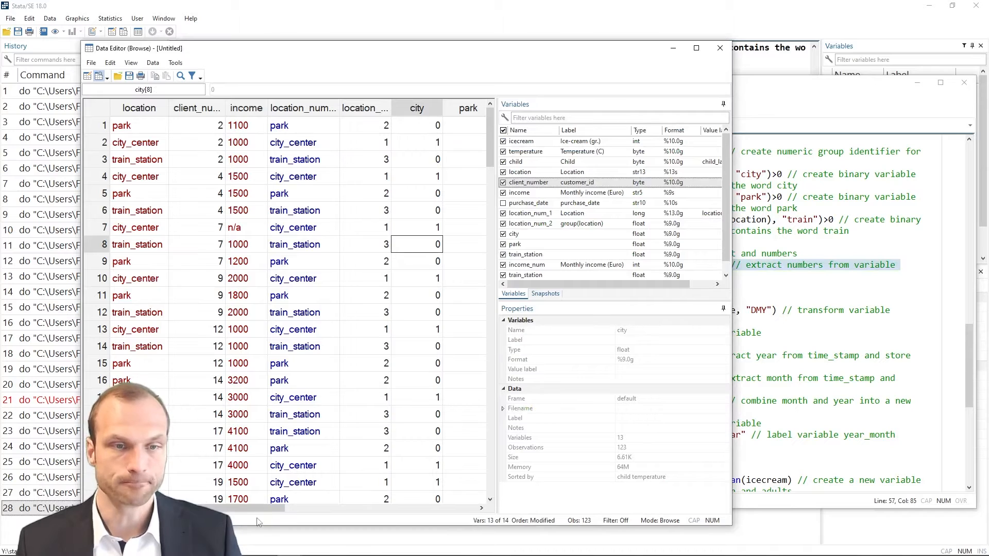
left_click_drag(263, 513, 347, 515)
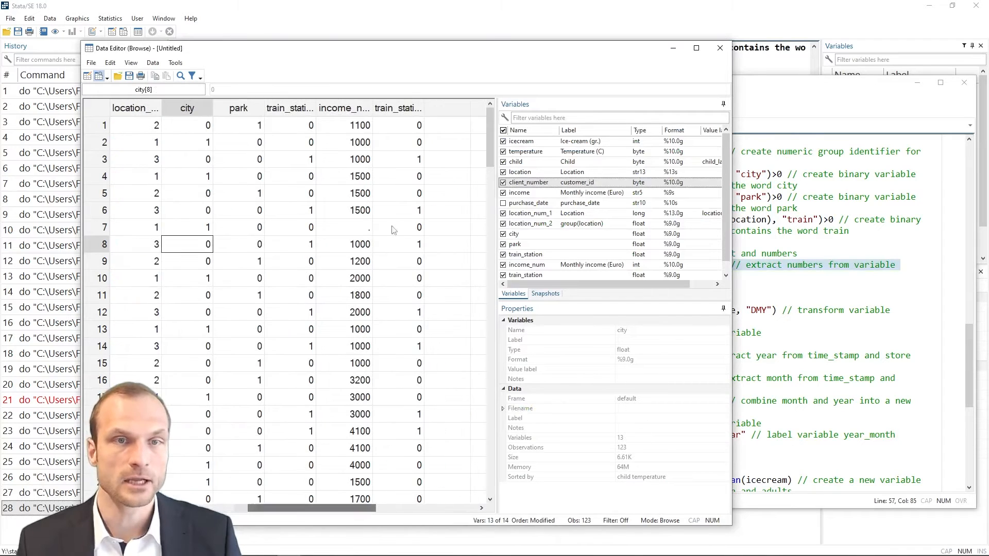
left_click_drag(343, 125, 349, 211)
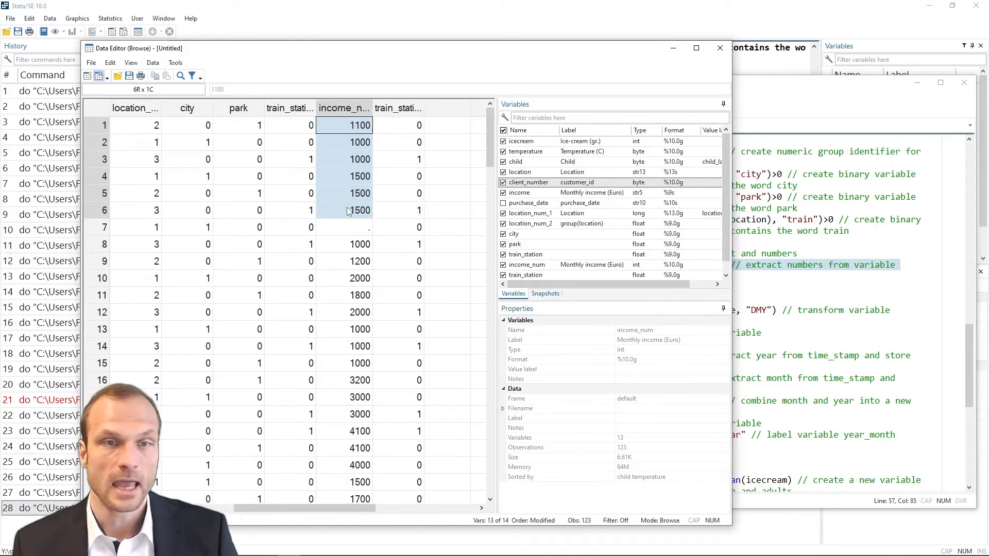
left_click(350, 230)
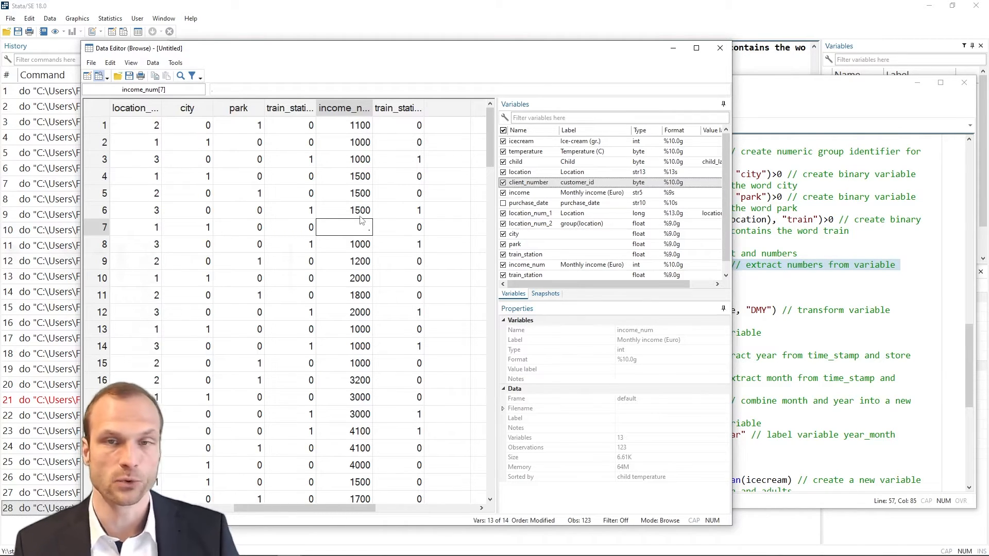
left_click(796, 287)
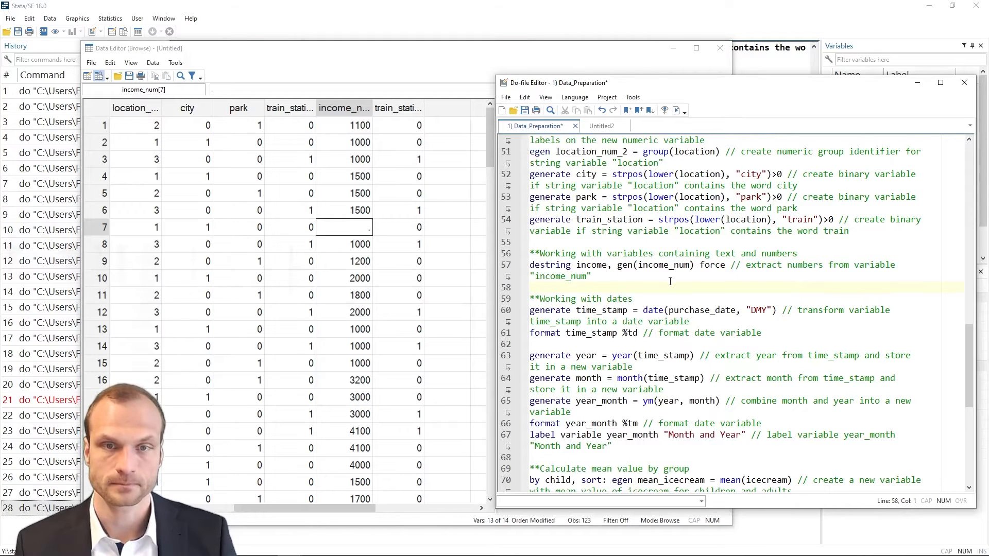
Step: Locate purchase_date in the "Working with dates" section, filter the Data Editor's variable list for it, and include it in the displayed data
scroll(670, 281, "down", 3)
left_click_drag(308, 508, 290, 521)
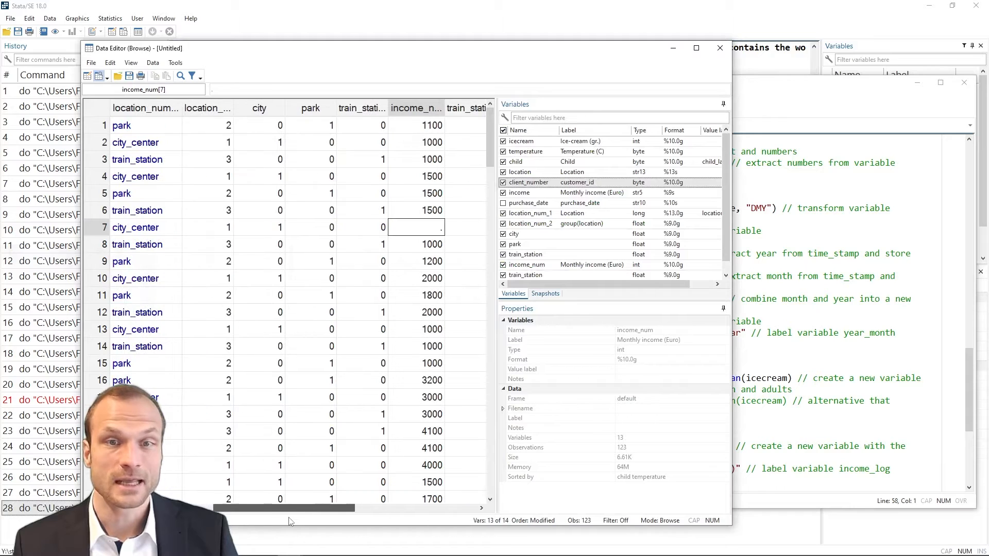
scroll(531, 181, "down", 1)
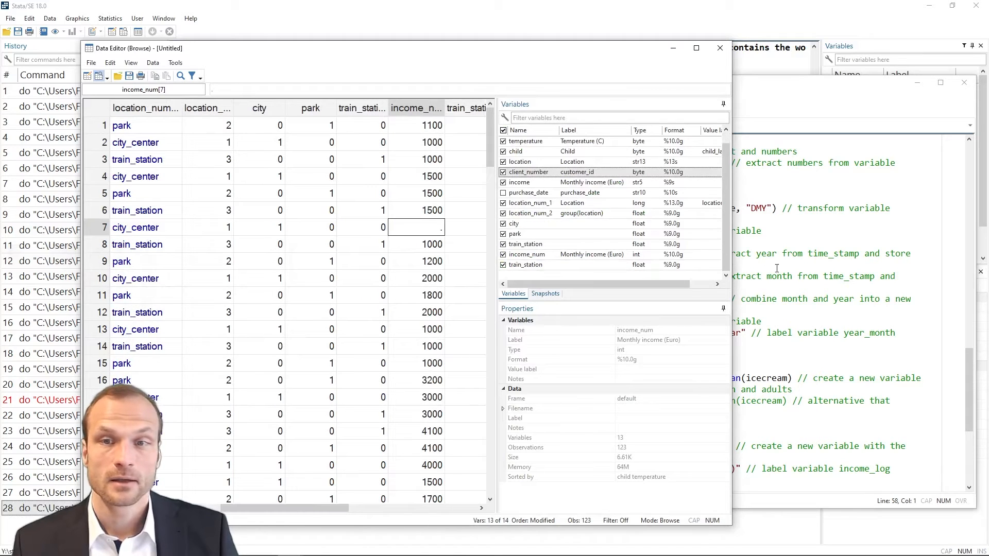
left_click(869, 289)
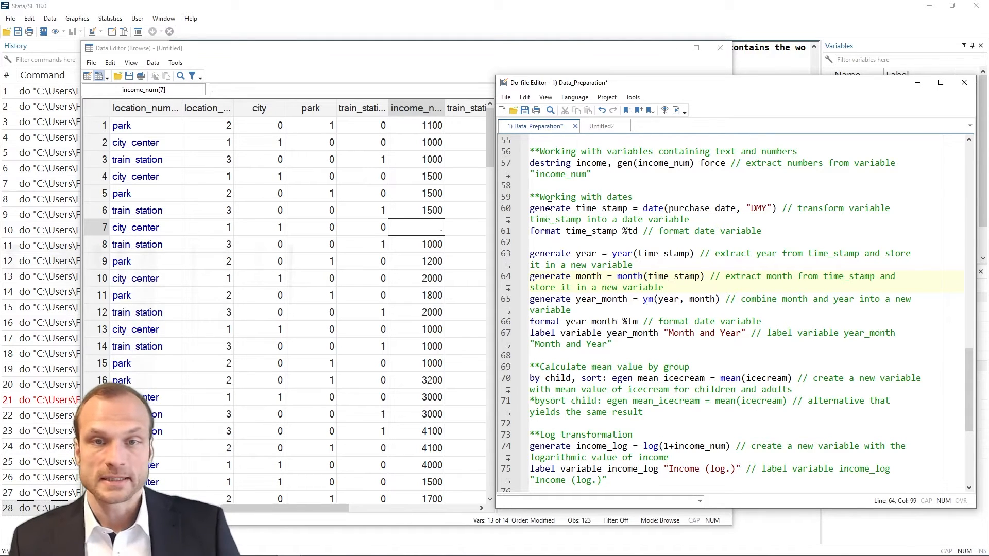
double_click(683, 208)
key("ctrl+c")
left_click(439, 252)
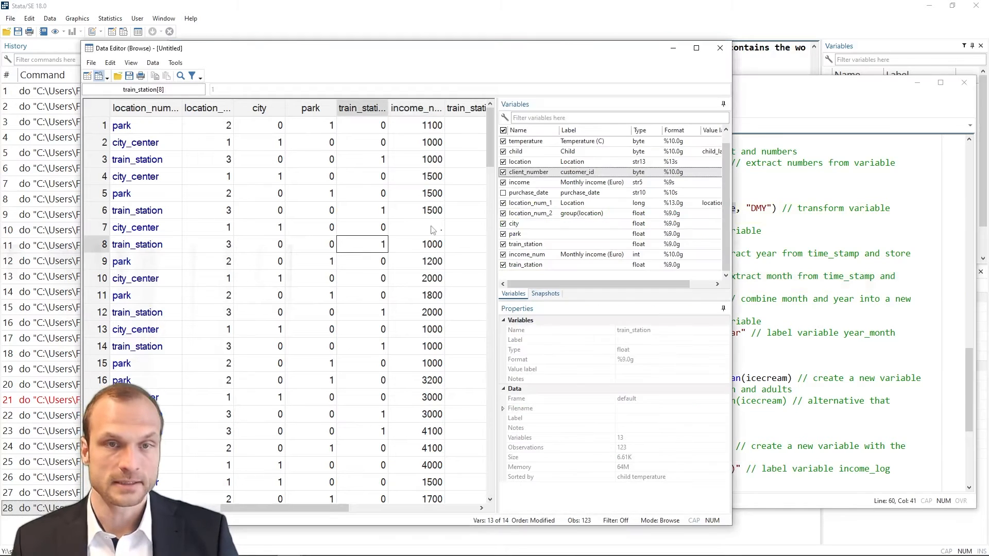
left_click(569, 118)
key("ctrl+v")
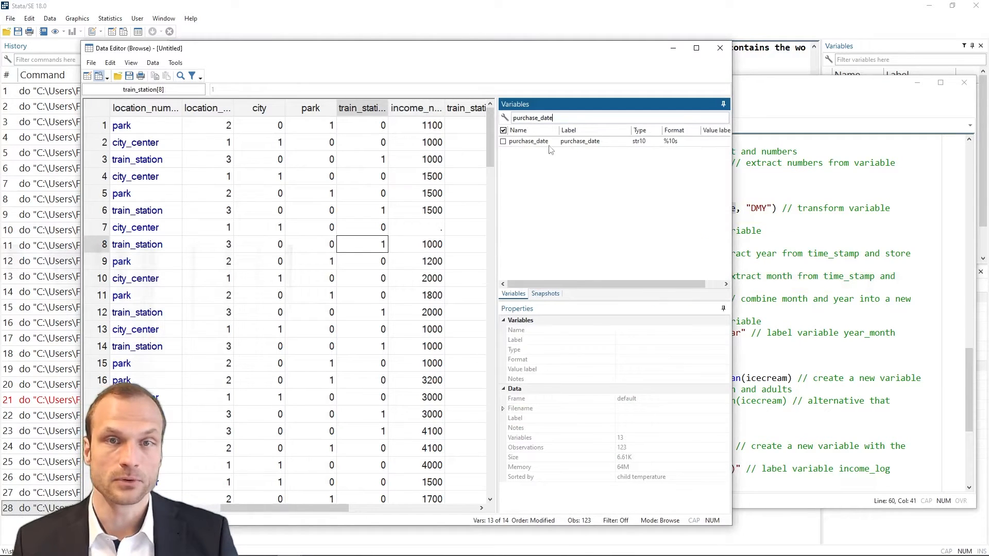
left_click(503, 142)
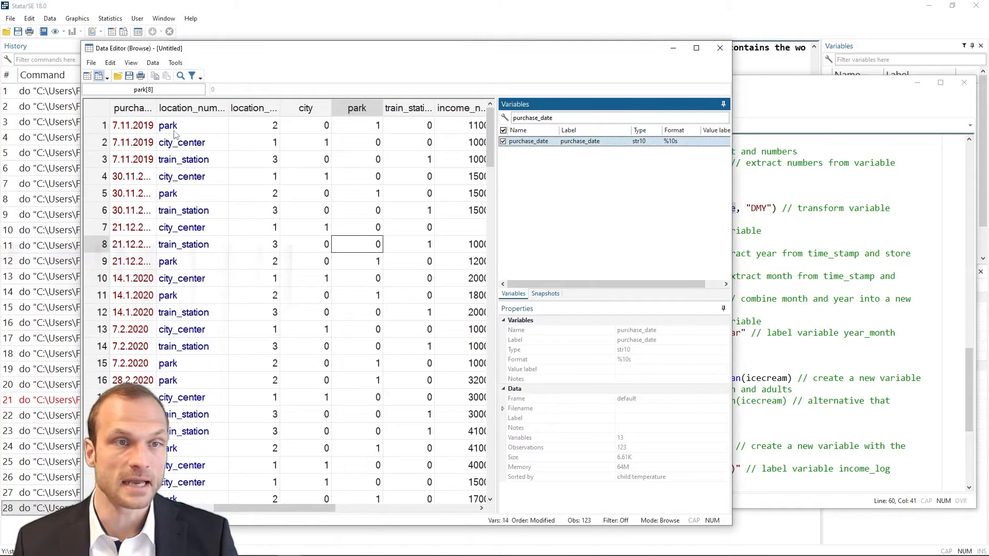
Step: Examine the day-month-year order of the purchase_date text entries in the Data Editor, and return to the do-file
left_click_drag(147, 129, 132, 331)
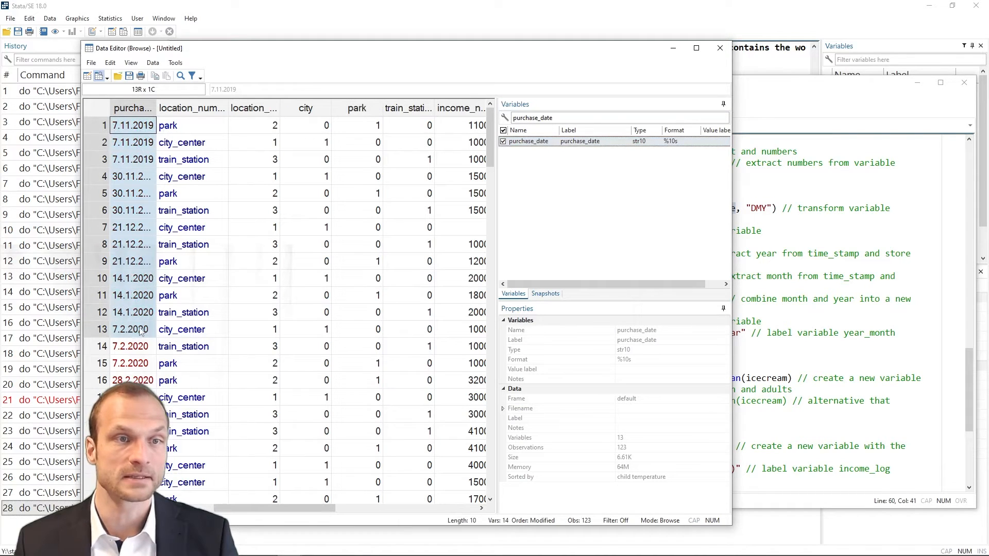
left_click(125, 161)
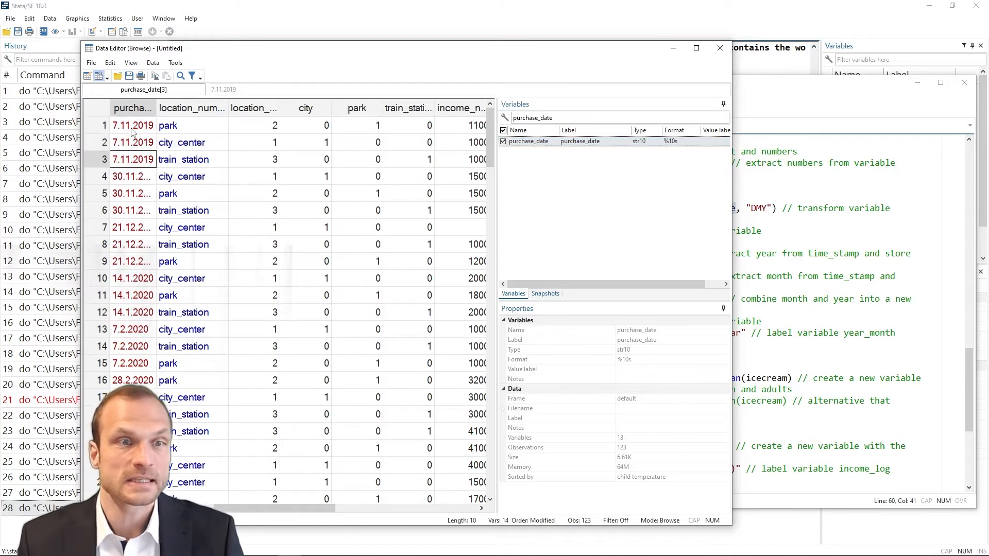
left_click(766, 219)
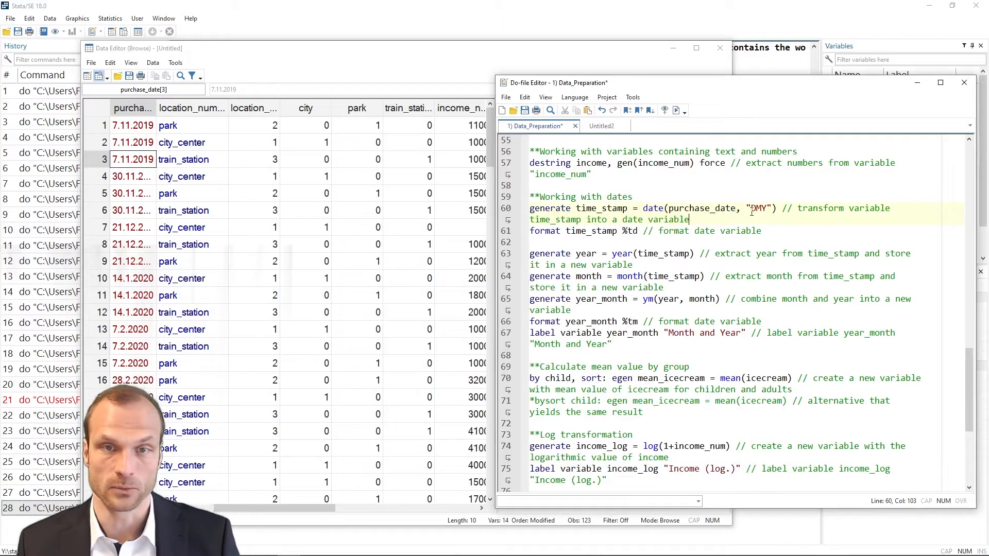
Step: Review the parts of the generate time_stamp line, including date(purchase_date, "DMY"), and run only that line to create the variable
double_click(551, 209)
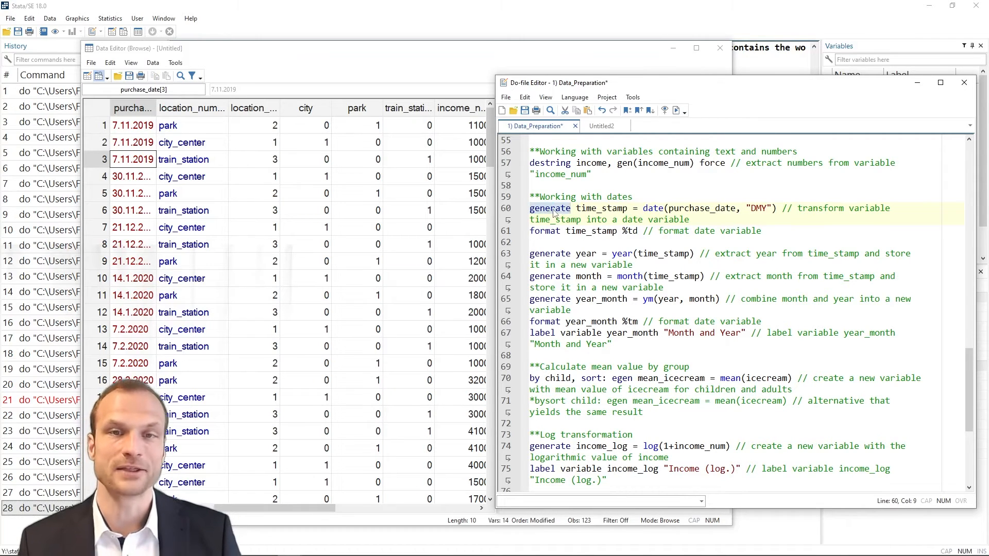
double_click(600, 209)
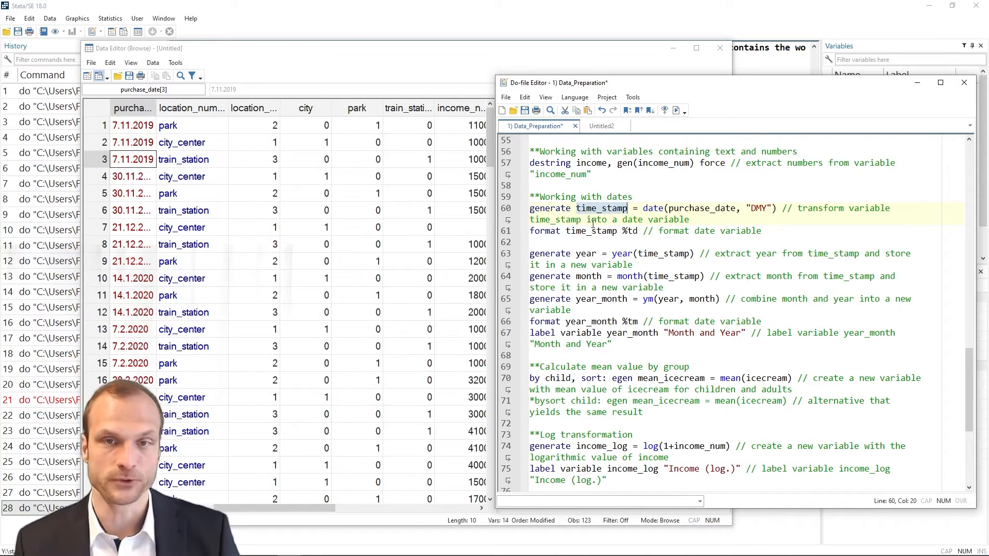
double_click(653, 208)
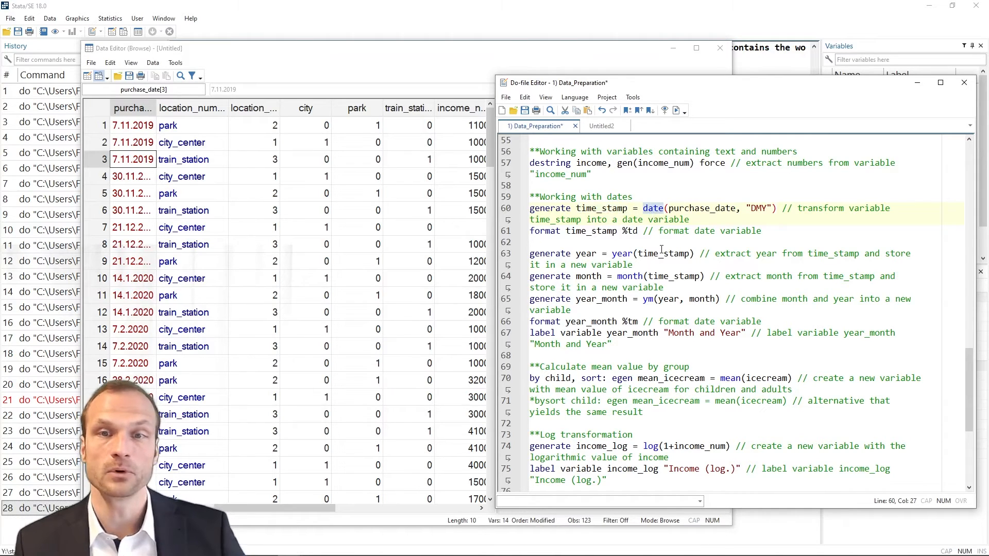
double_click(693, 208)
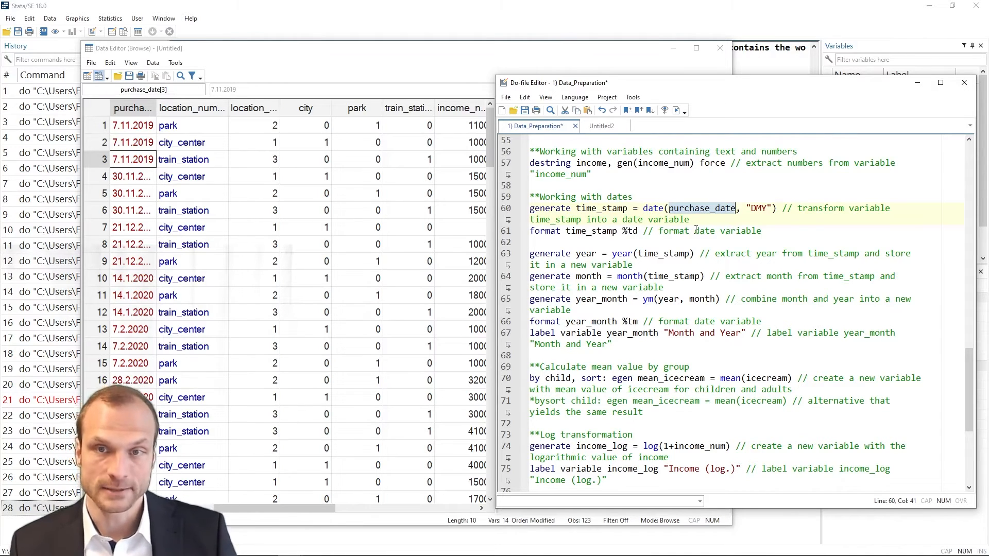
left_click_drag(737, 209, 771, 211)
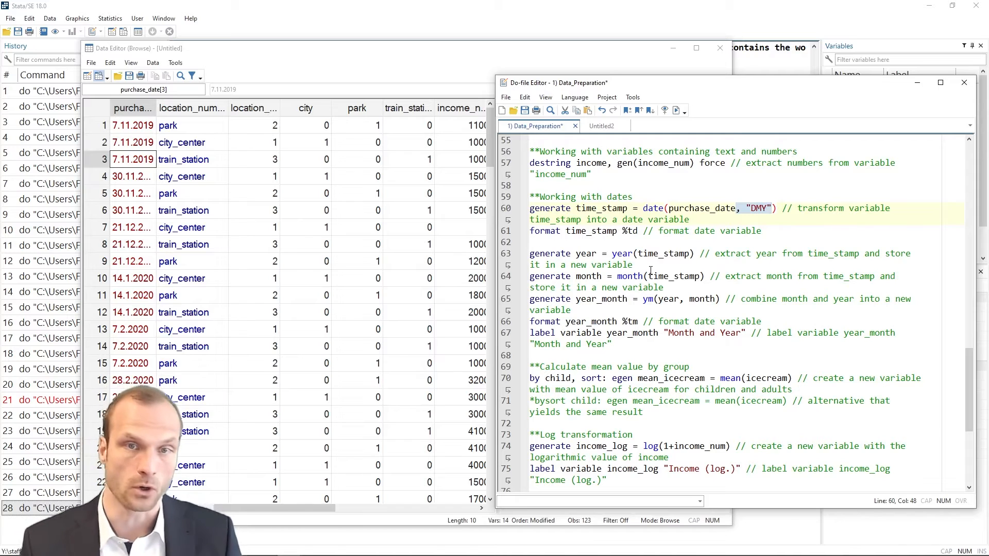
left_click(508, 212)
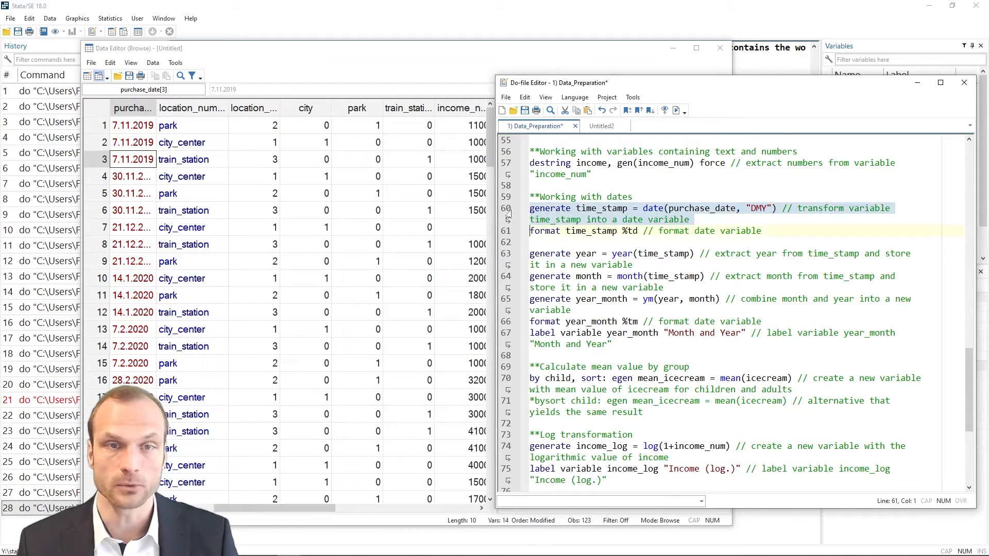
key("ctrl+d")
Step: Examine the raw numeric values of time_stamp in the Data Editor, and return to the do-file
left_click(328, 521)
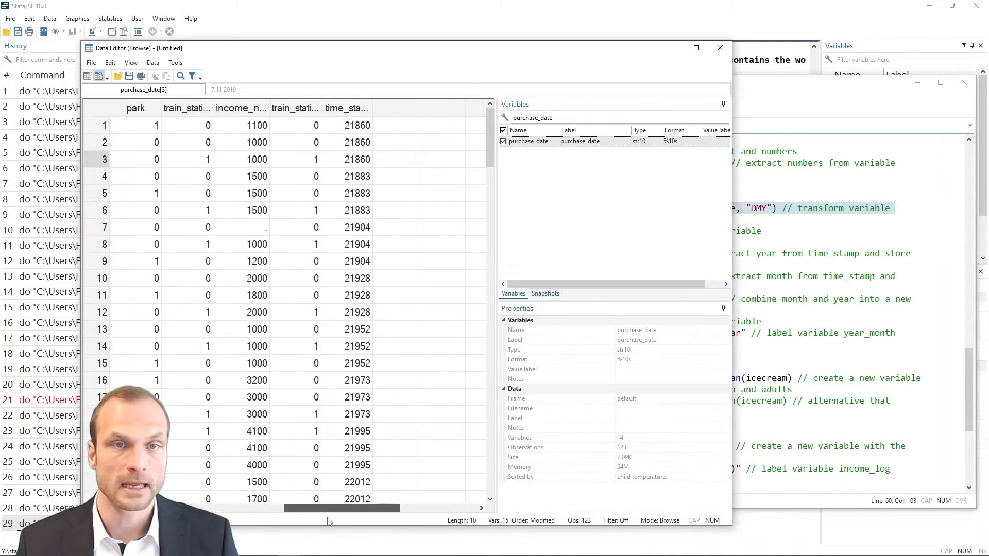
left_click_drag(348, 125, 337, 363)
scroll(340, 329, "down", 2)
scroll(350, 278, "up", 2)
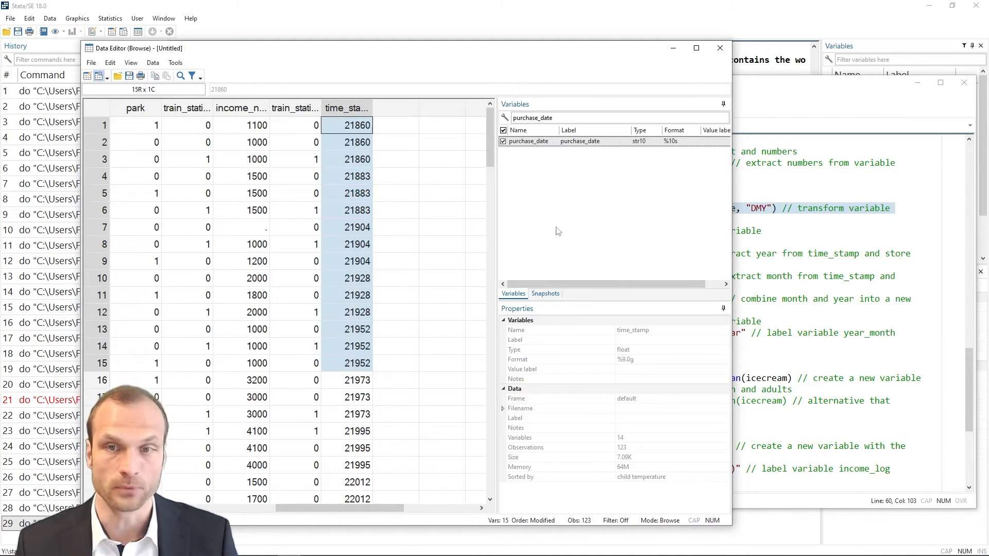
left_click(741, 216)
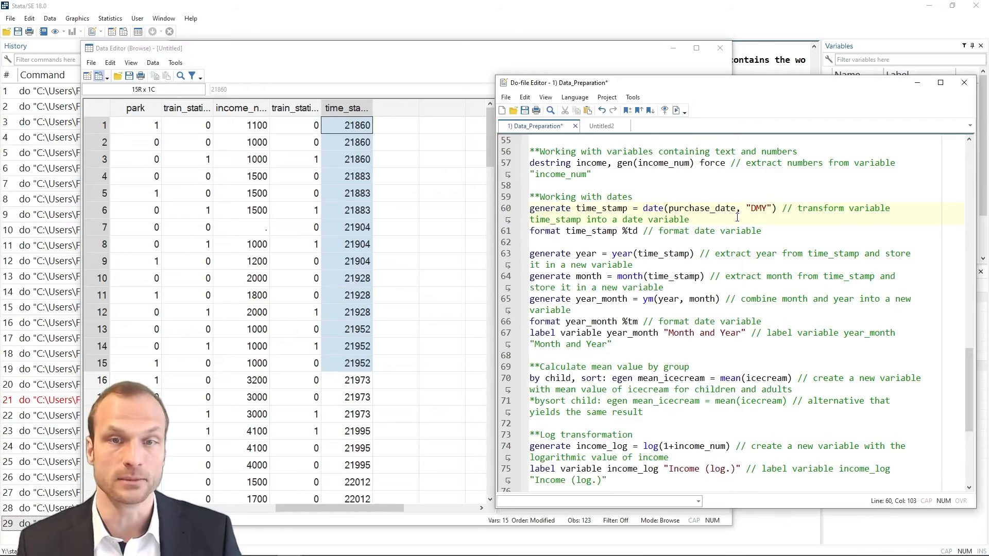
Step: Review the %td option and run only the format time_stamp line to display the variable as a daily date
left_click(504, 233)
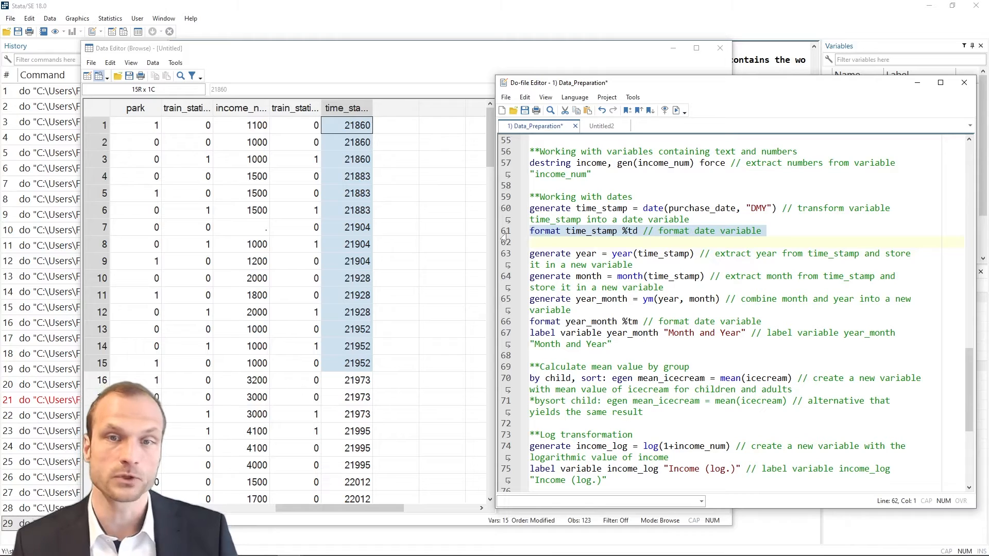
left_click(629, 233)
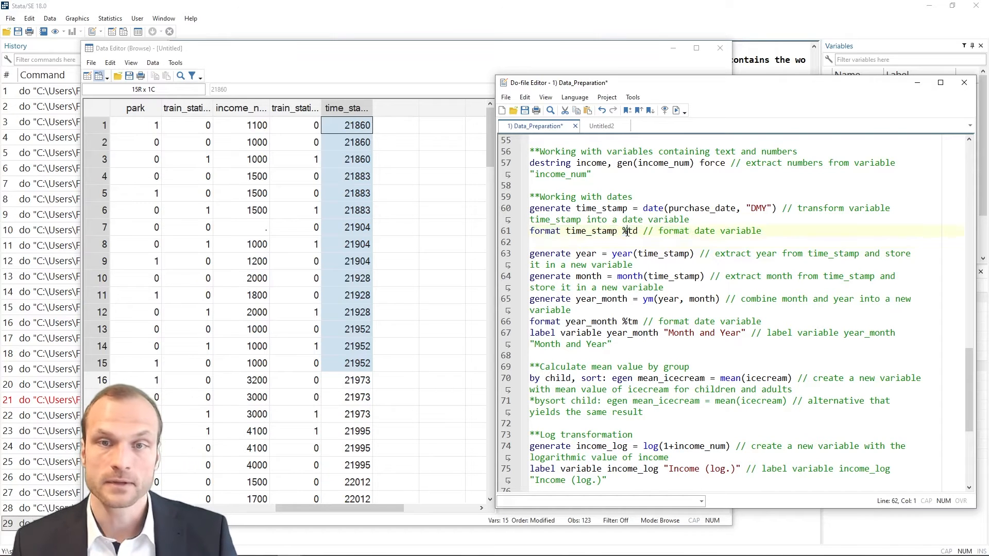
left_click_drag(622, 231, 640, 235)
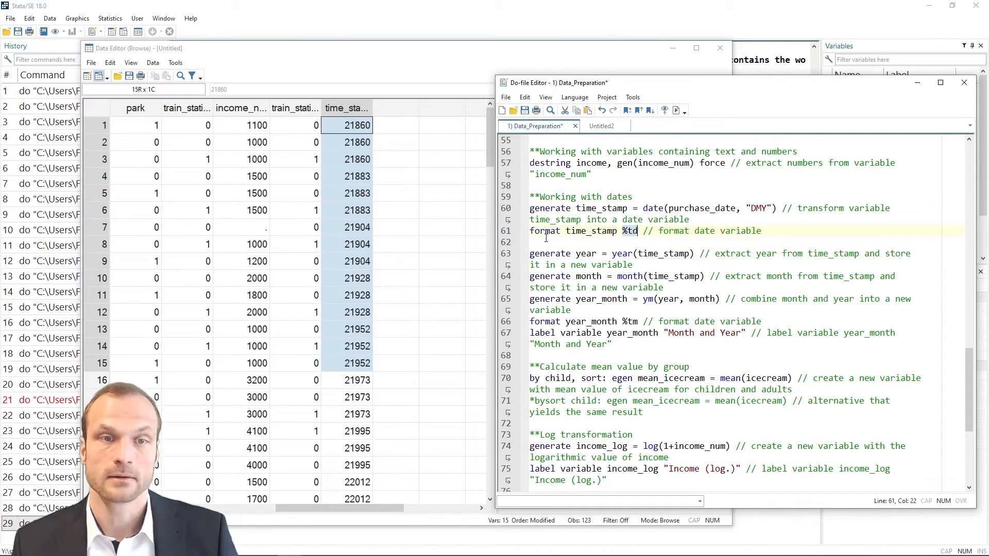
left_click(503, 241)
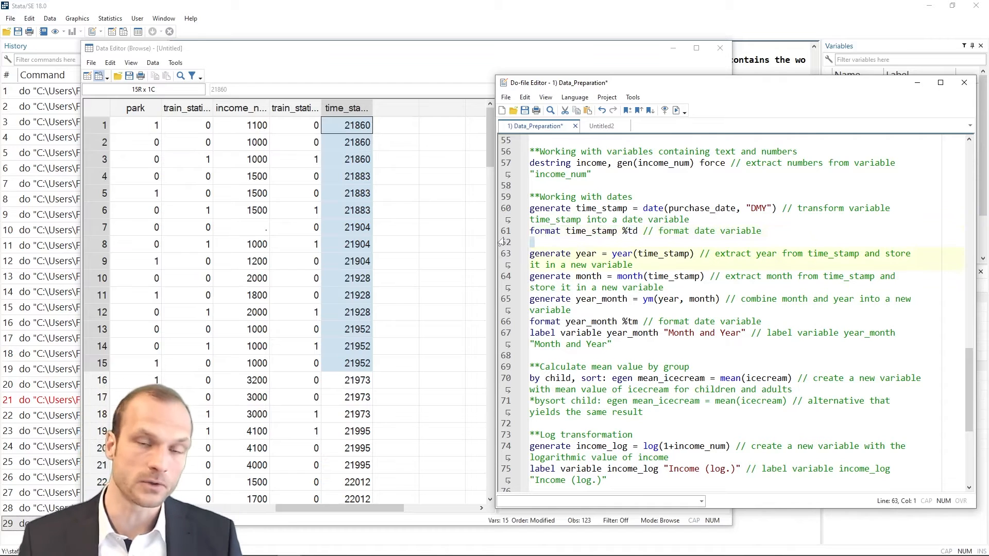
left_click(503, 231)
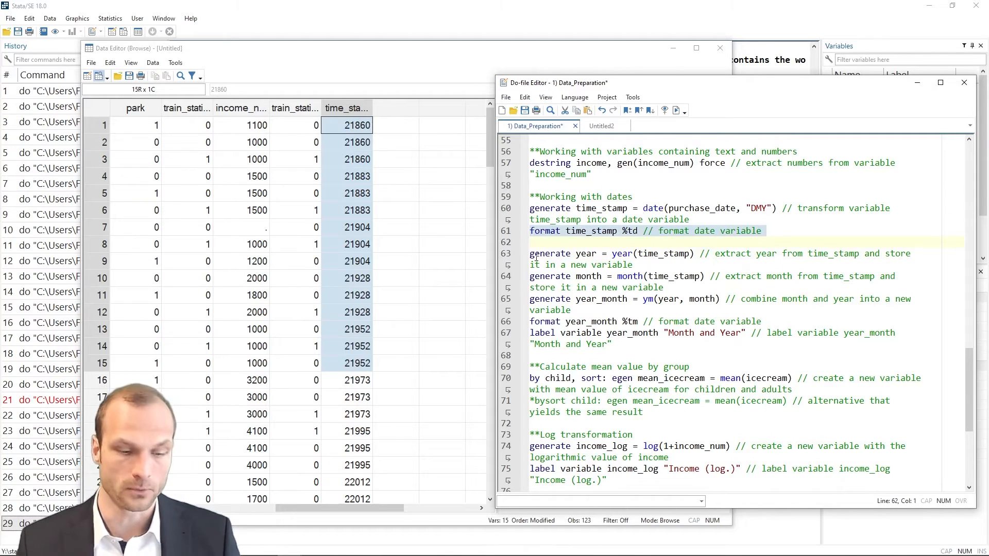
key("ctrl+d")
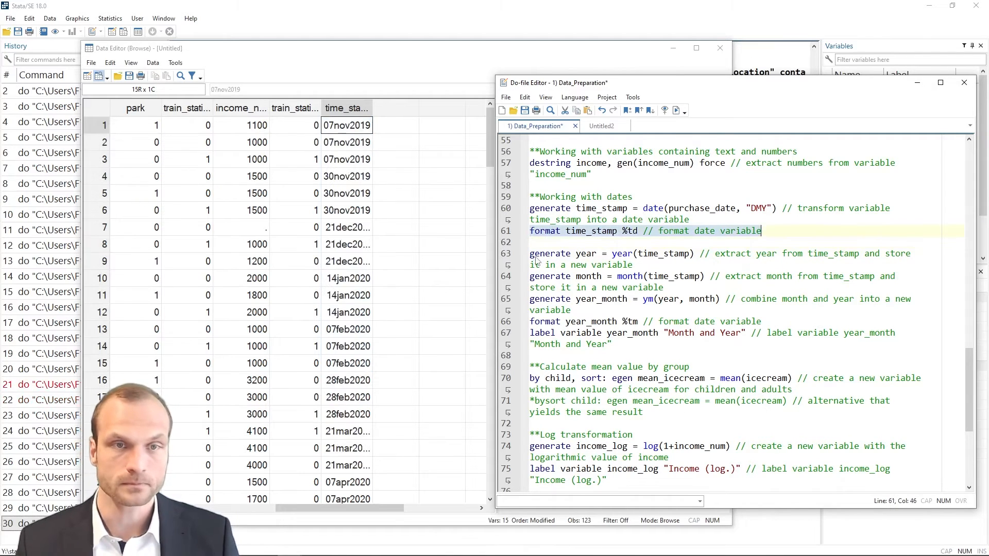
Step: Compare the formatted time_stamp dates with the original purchase_date entries in the Data Editor, and return to the do-file
left_click(354, 132)
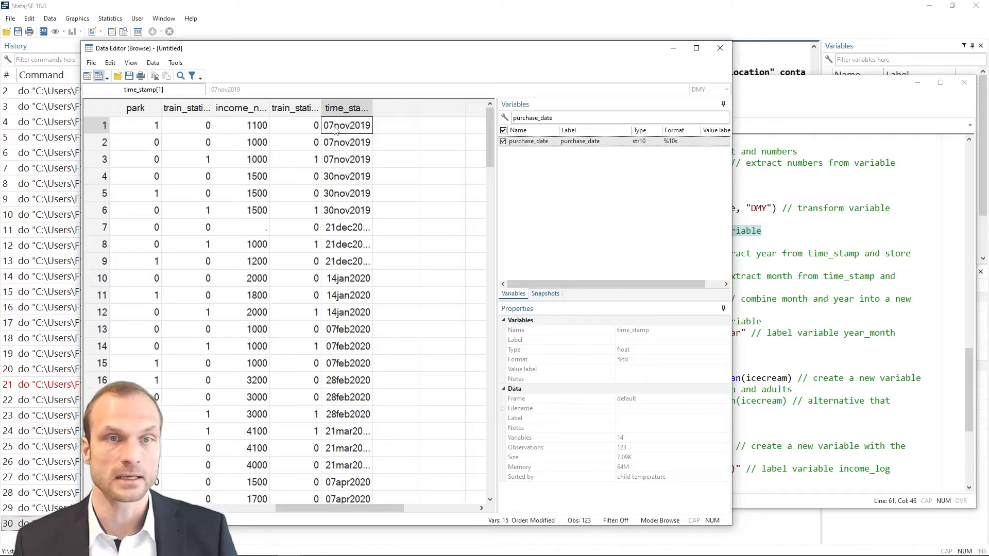
left_click_drag(331, 511, 195, 510)
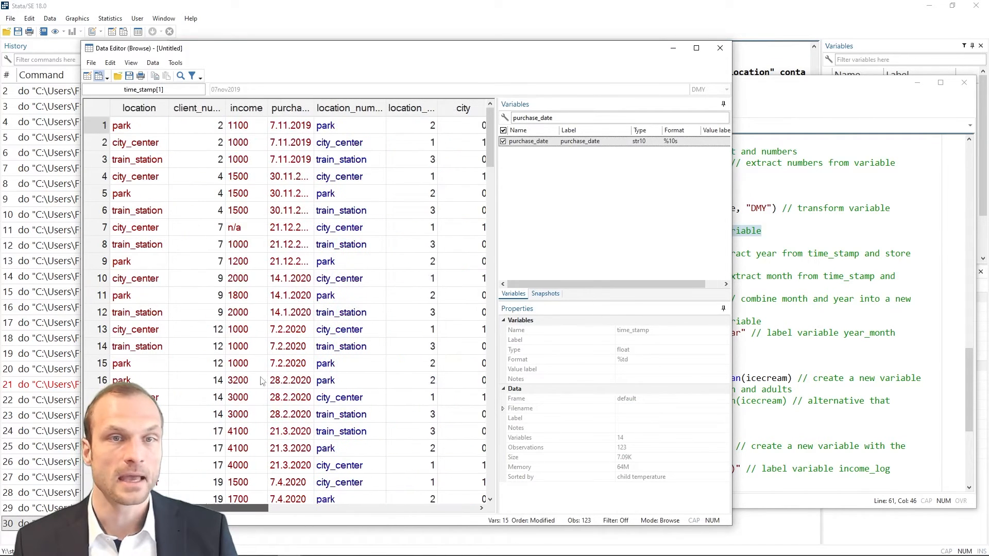
left_click(295, 125)
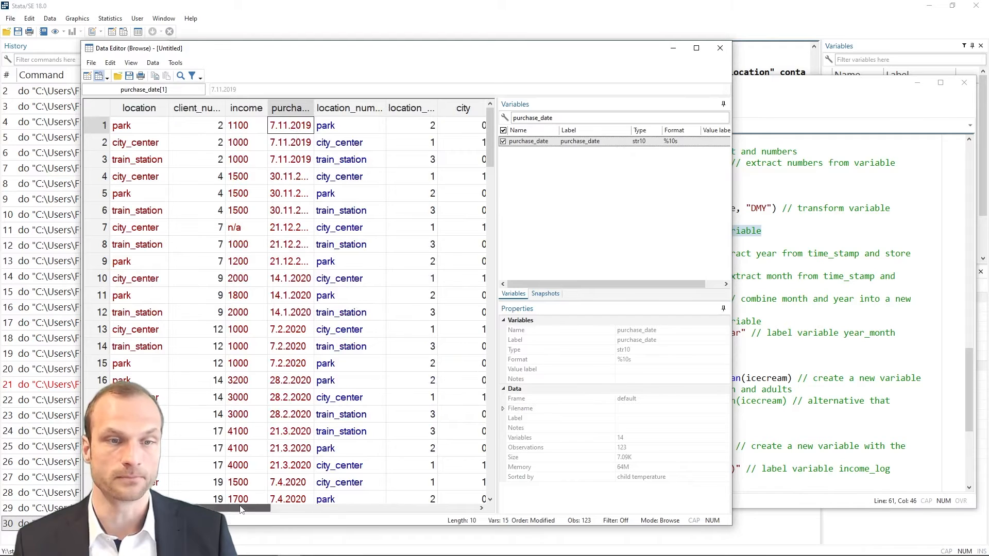
left_click_drag(241, 509, 359, 519)
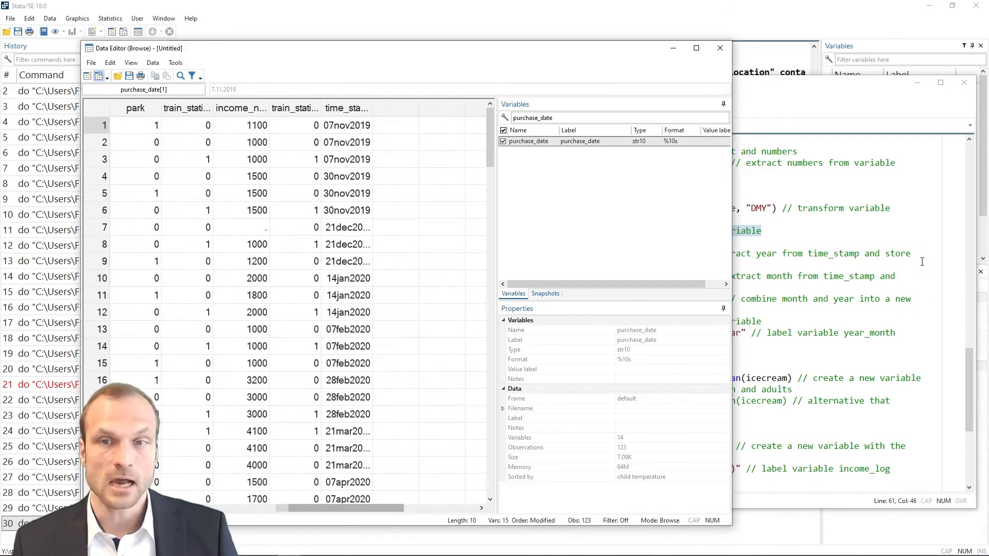
left_click(920, 262)
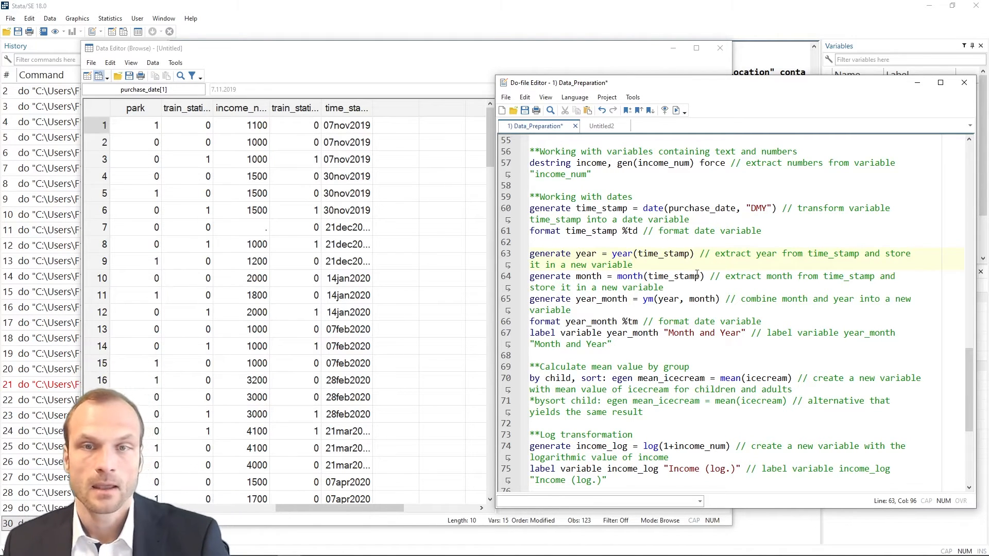
Step: Run the generate year and generate month lines one at a time to extract both variables from time_stamp
left_click(548, 245)
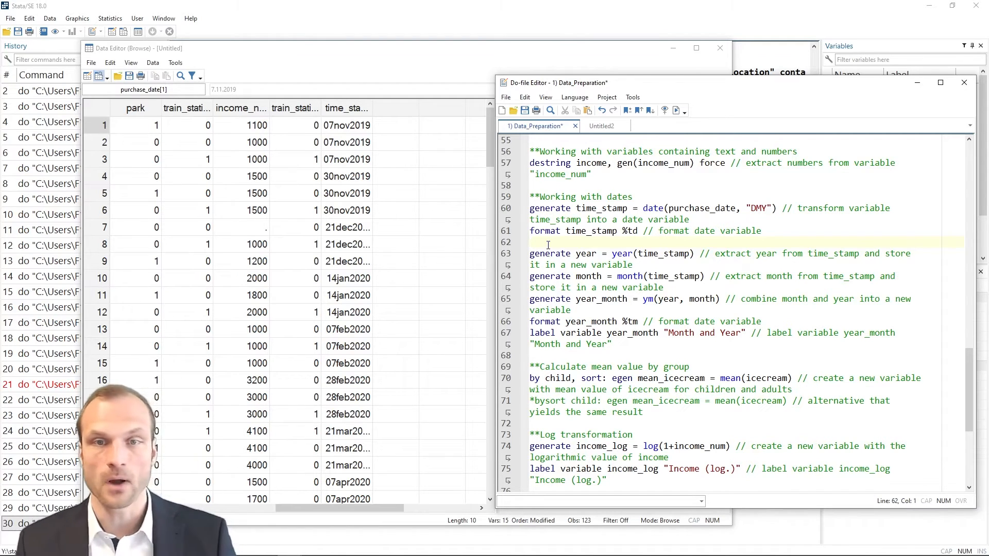
left_click(504, 257)
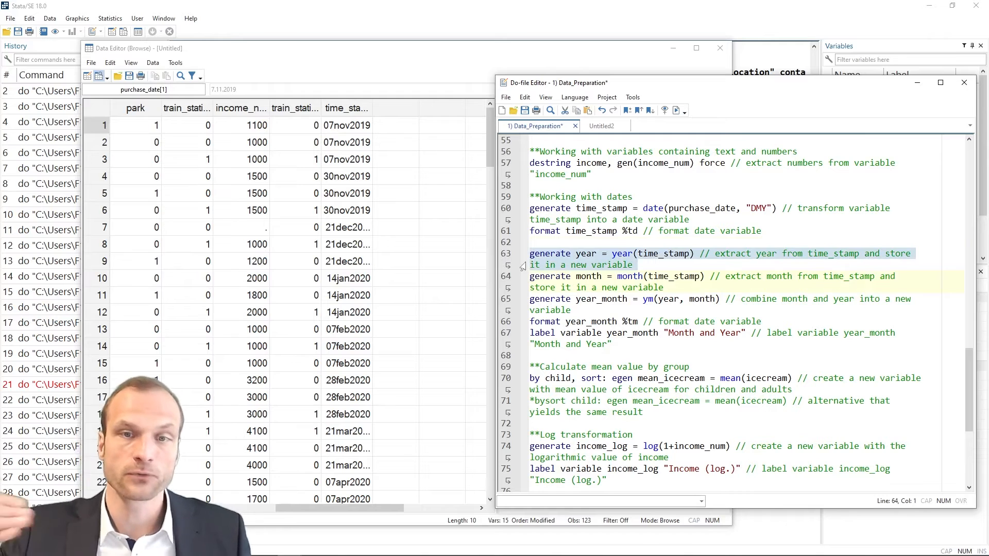
key("ctrl+d")
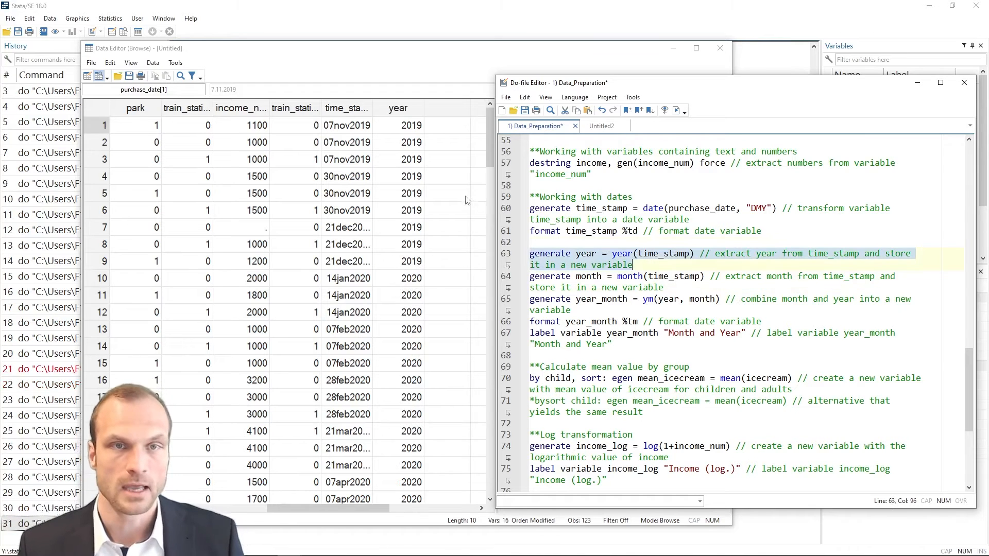
scroll(412, 161, "down", 3)
scroll(405, 229, "up", 3)
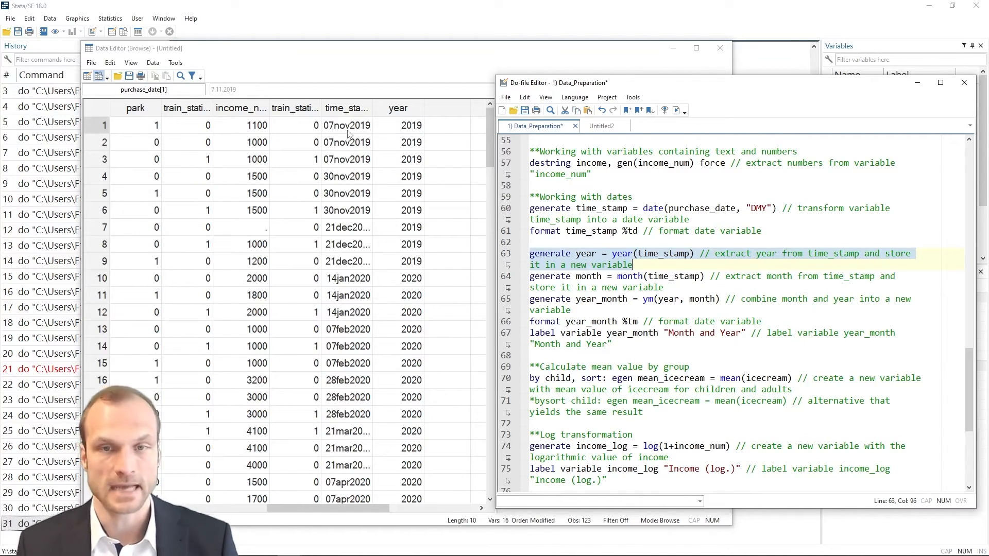
left_click(508, 279)
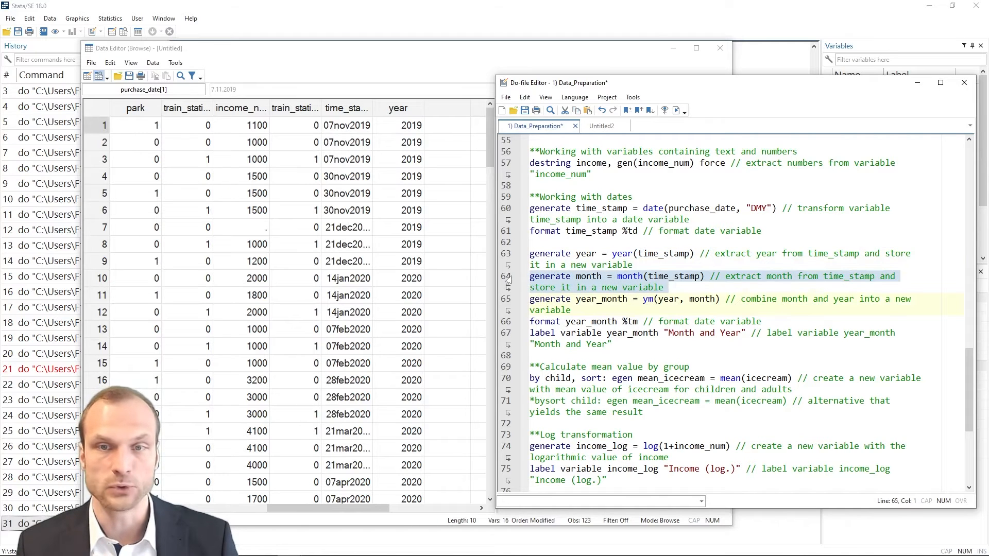
key("ctrl+d")
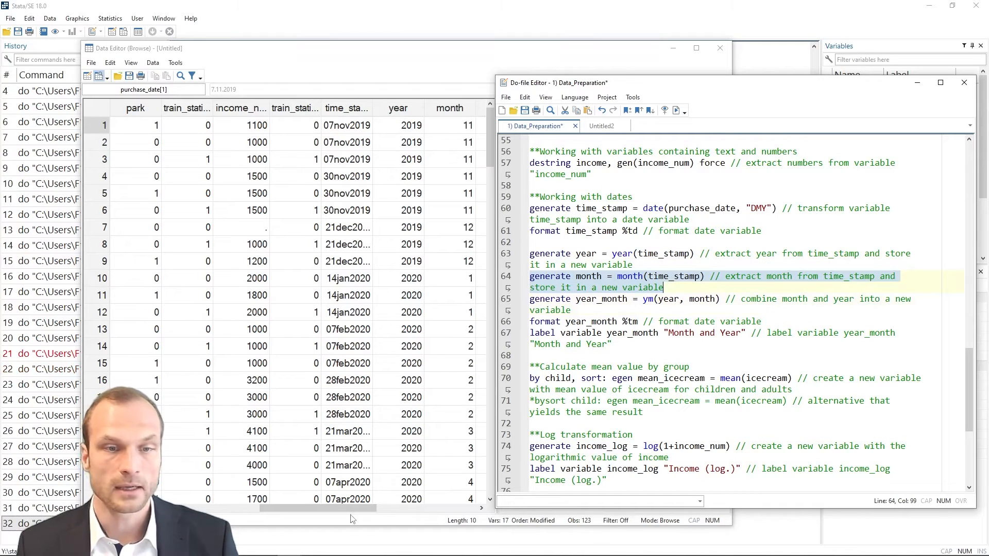
Step: Run only the generate year_month line to combine year and month into a new variable with ym(year, month)
left_click_drag(352, 510, 385, 510)
left_click(767, 332)
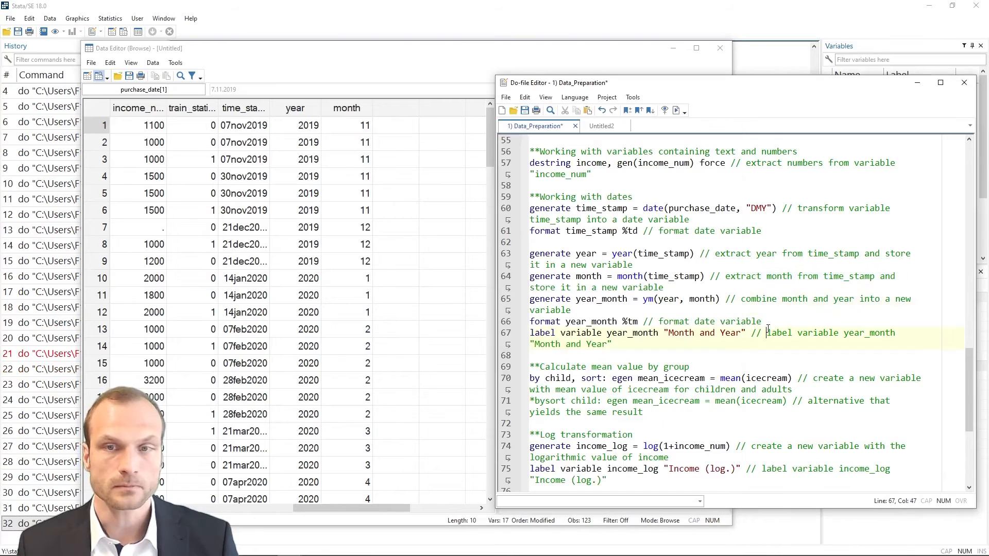
left_click(504, 304)
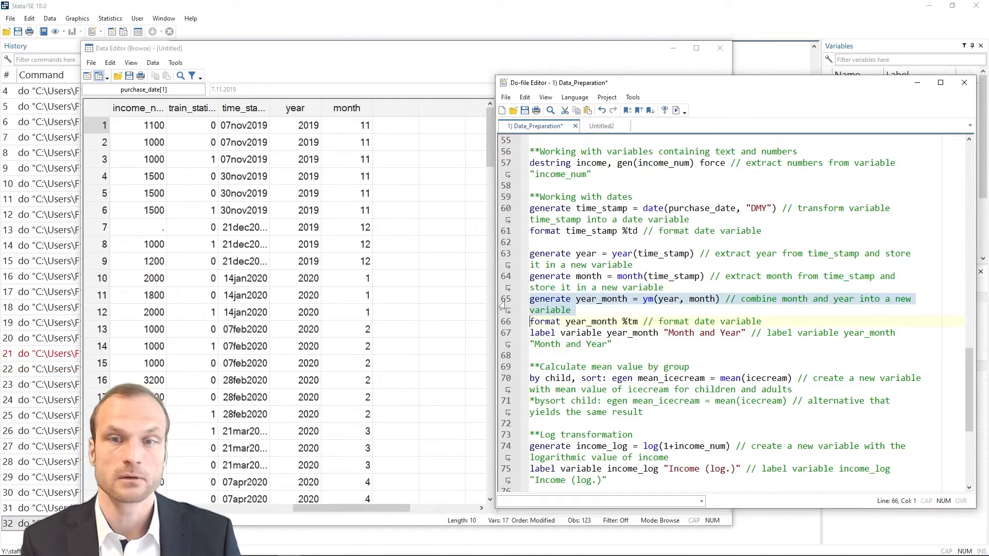
key("ctrl+d")
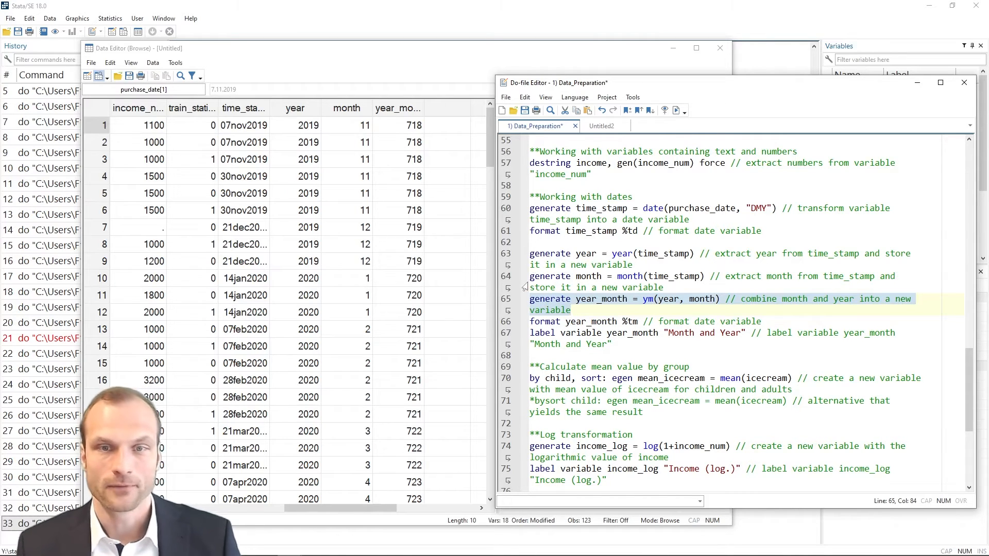
Step: Run the format year_month %tm line and the line labelling year_month "Month and Year", one at a time
left_click(502, 325)
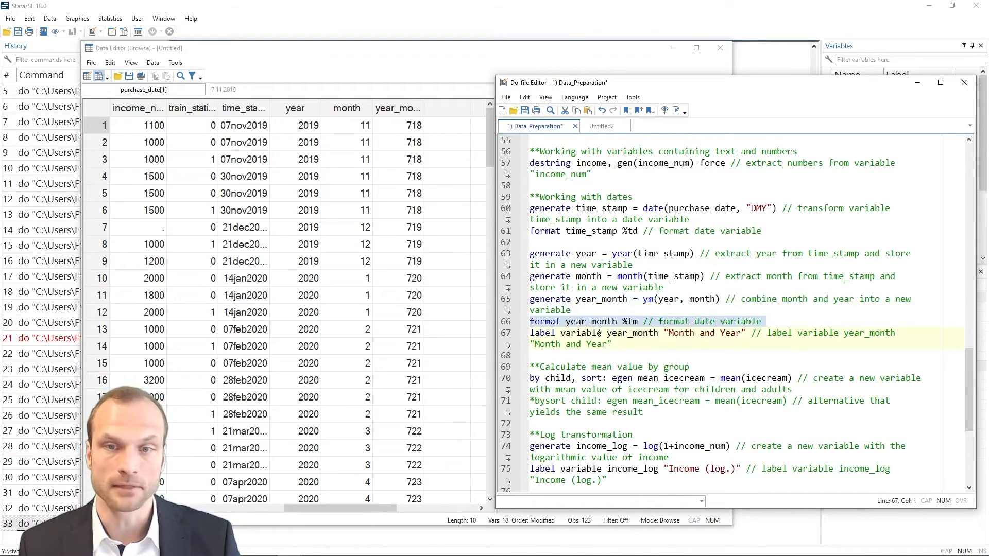
key("ctrl+d")
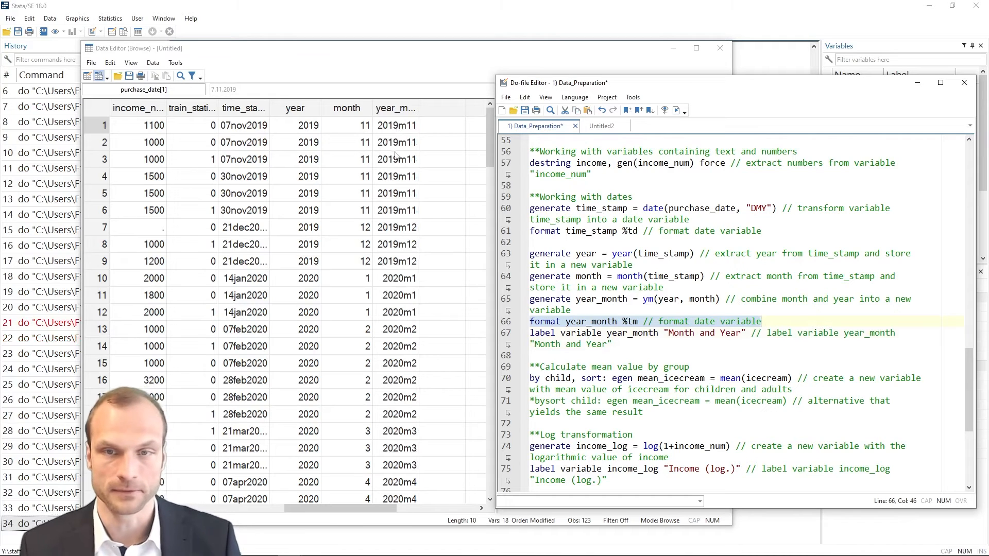
left_click(504, 337)
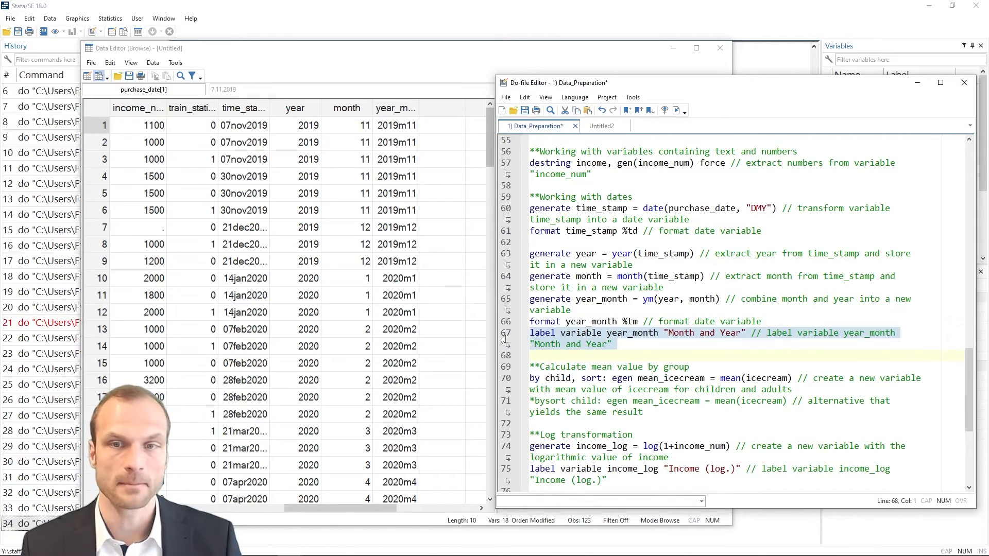
key("ctrl+d")
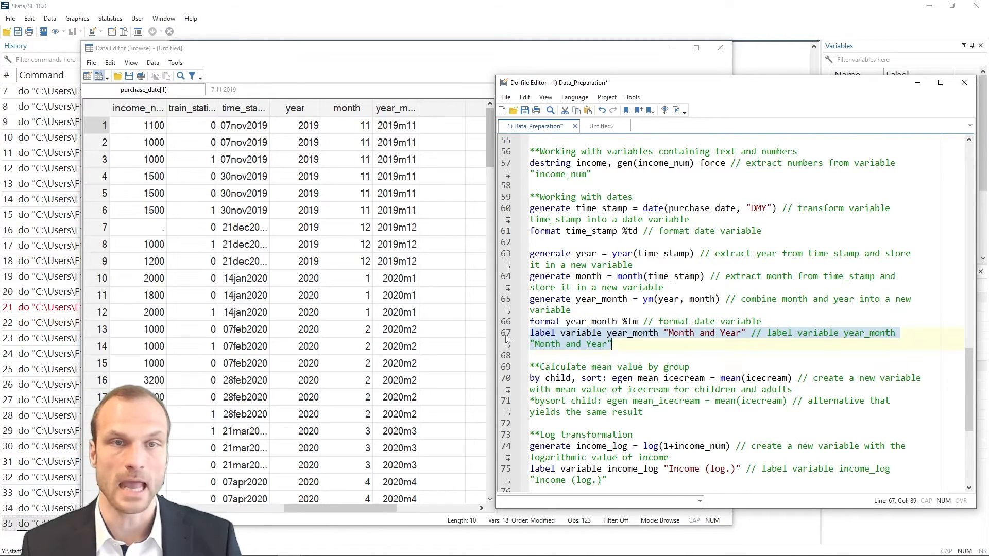
Step: Clear the variable filter in the Data Editor, check the values, label and format of year_month, and return to the do-file
left_click(389, 263)
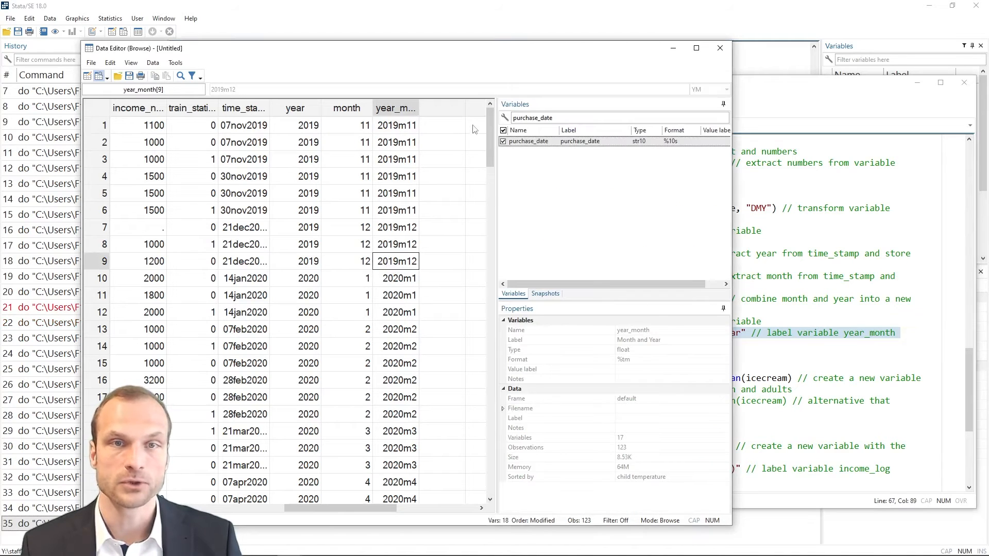
left_click(513, 118)
key("BackSpace")
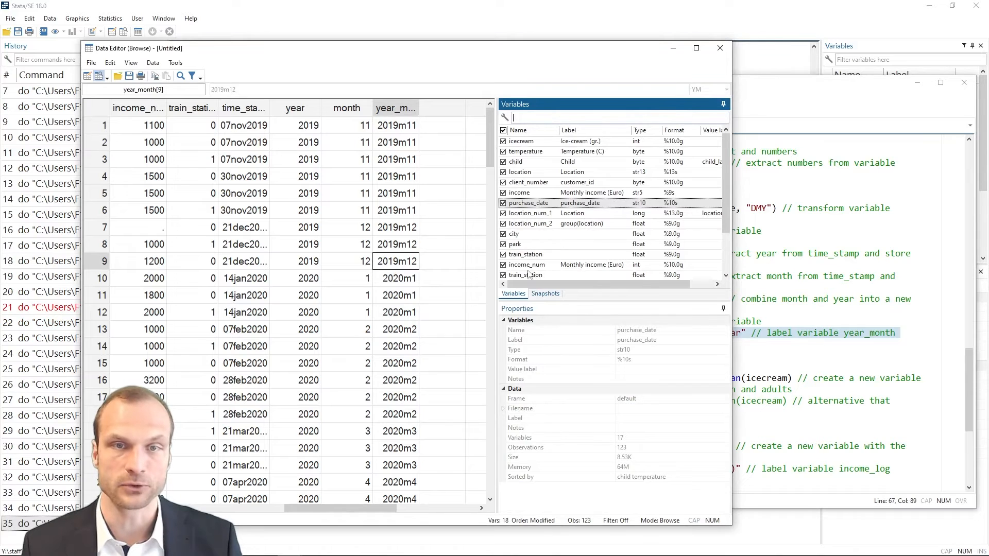
left_click_drag(406, 128, 408, 164)
left_click(407, 212)
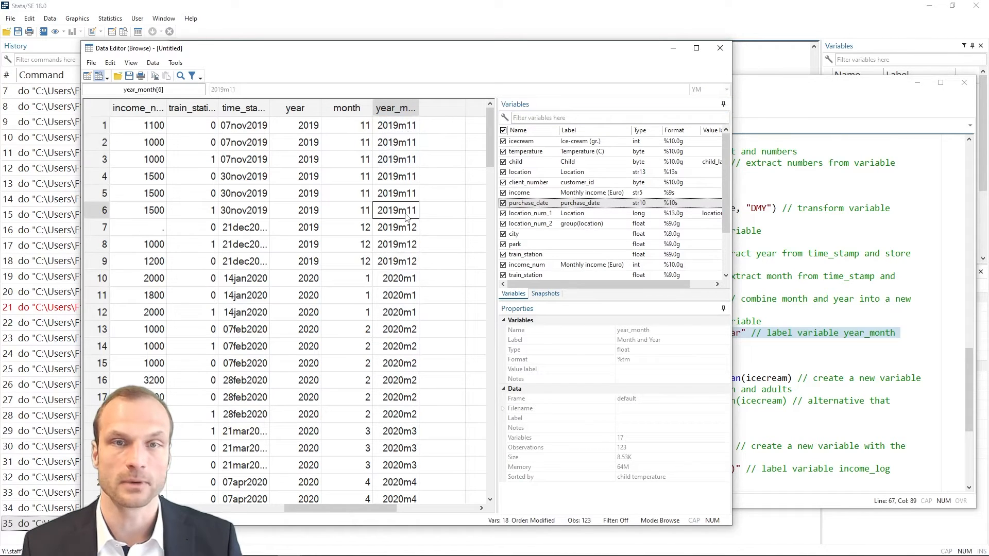
scroll(555, 234, "down", 2)
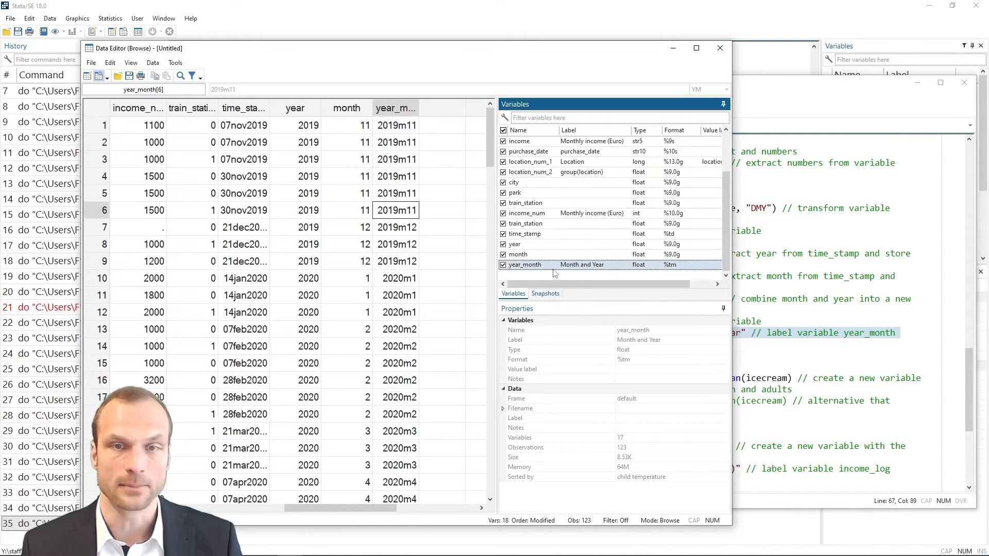
left_click(780, 367)
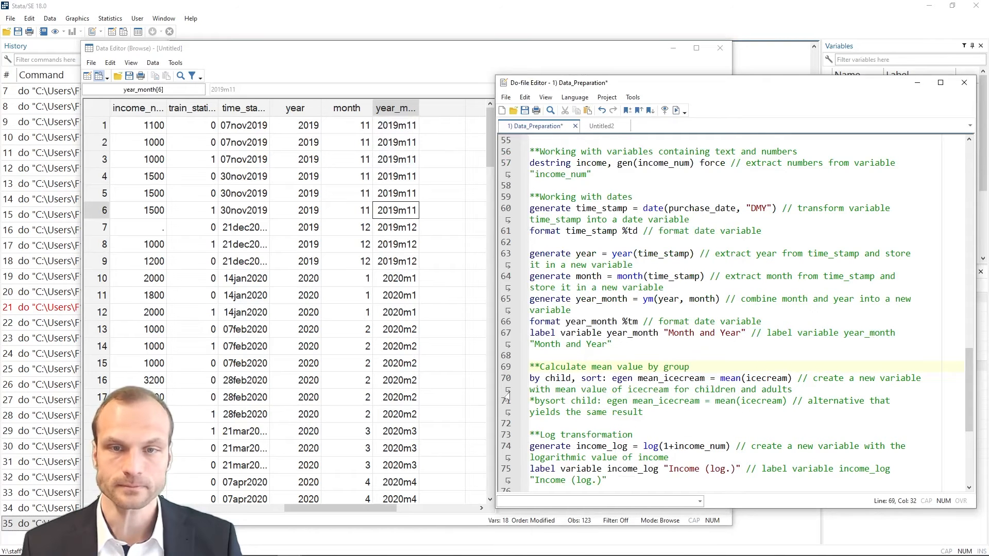
Step: Review the parts of the by child, sort: egen command and run it to create mean_icecream as the group mean of icecream
left_click(520, 356)
scroll(569, 333, "down", 4)
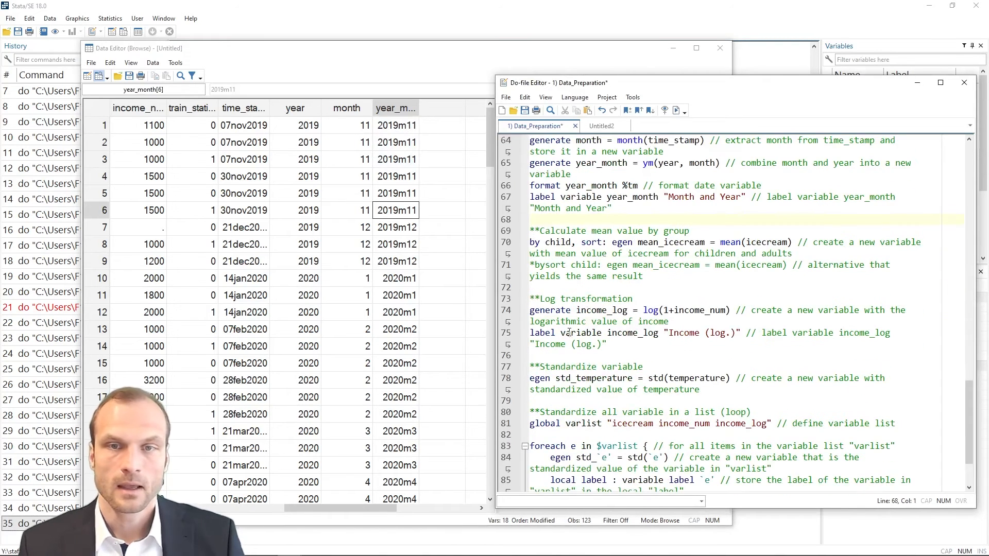
left_click(548, 289)
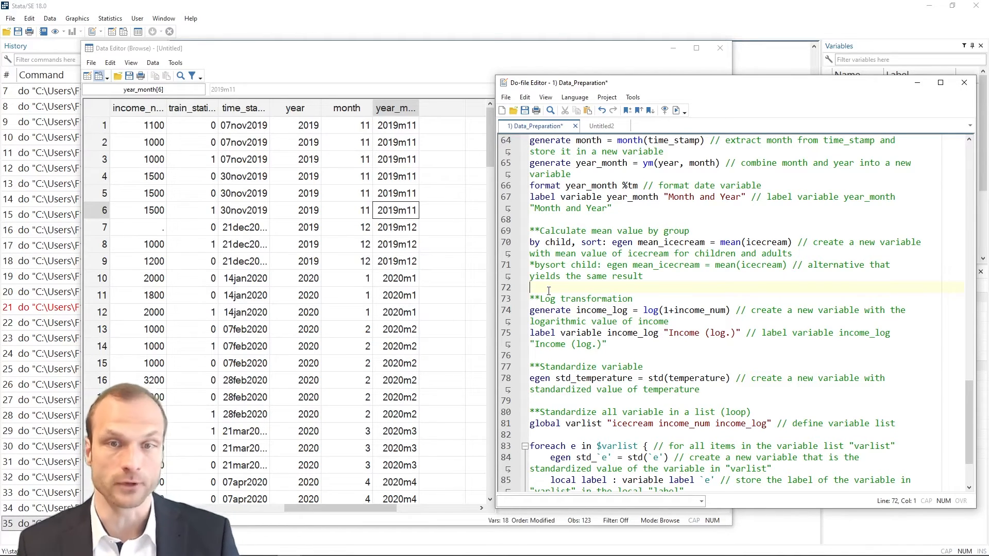
double_click(534, 242)
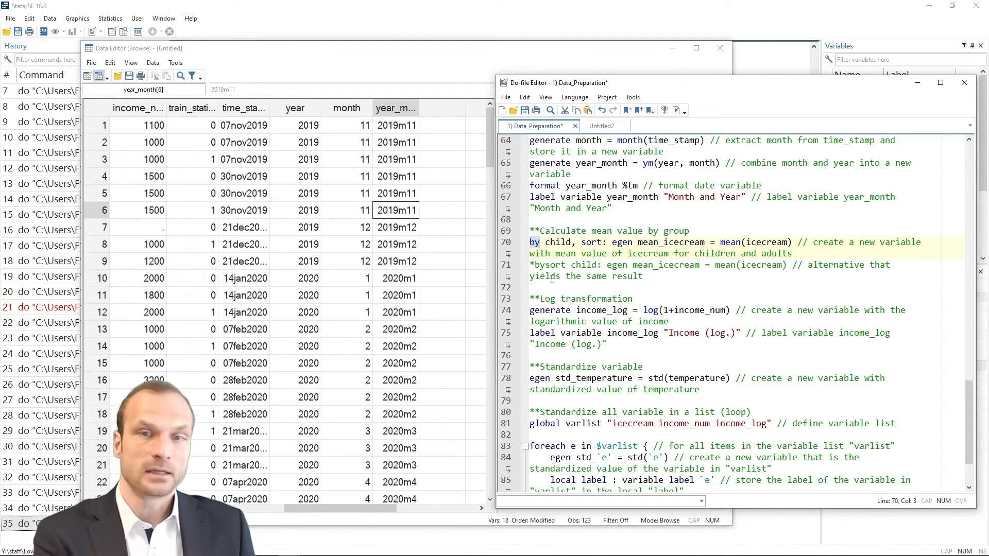
left_click_drag(573, 244, 603, 243)
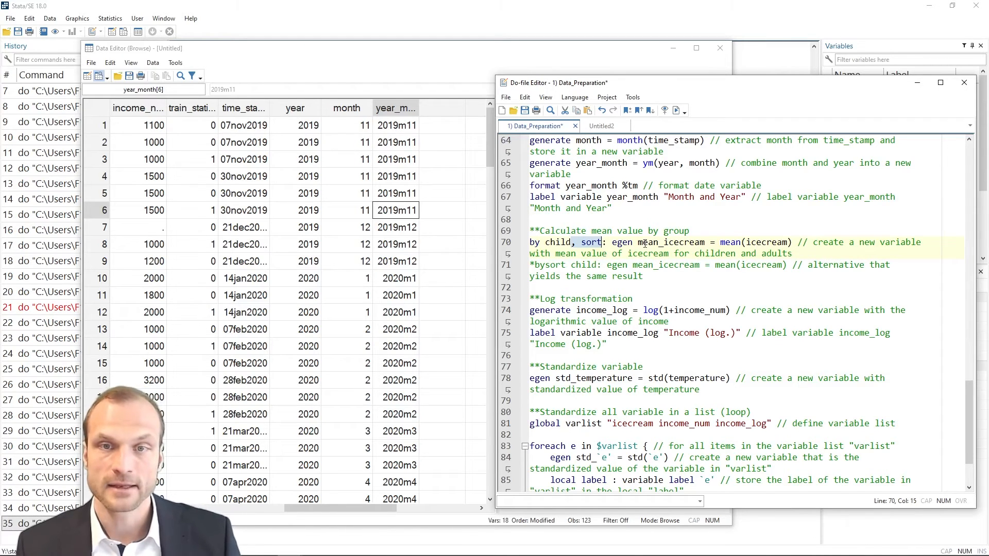
double_click(622, 243)
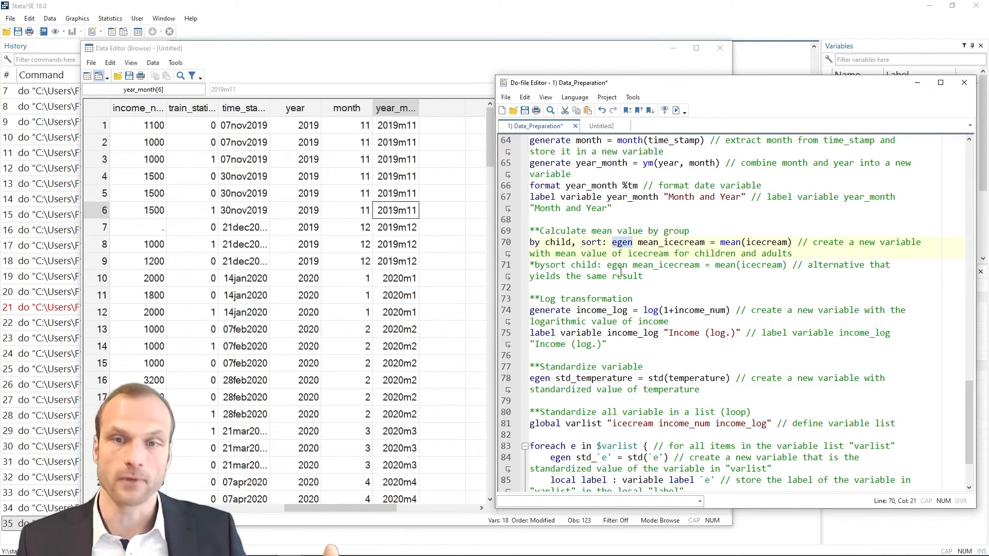
double_click(735, 242)
double_click(757, 243)
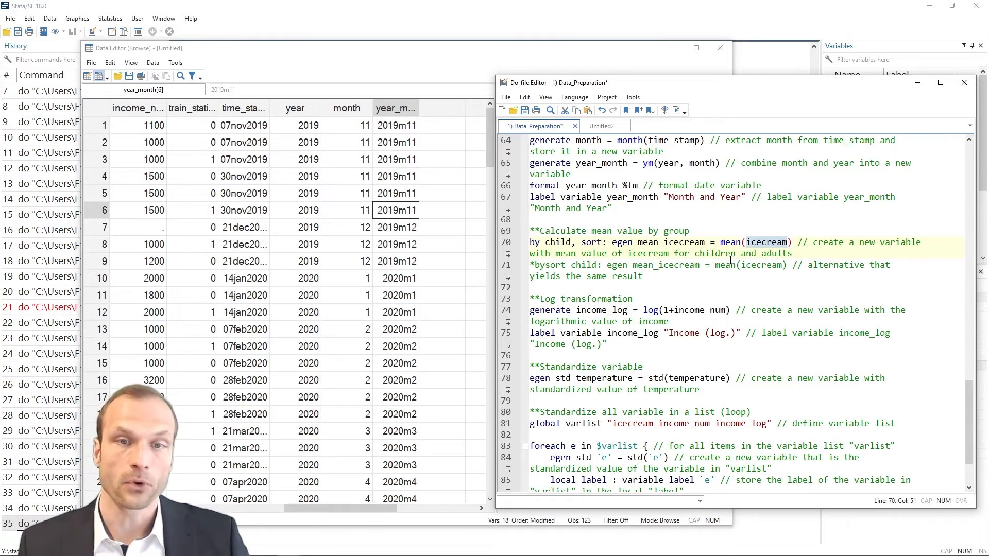
left_click(507, 250)
key("ctrl+d")
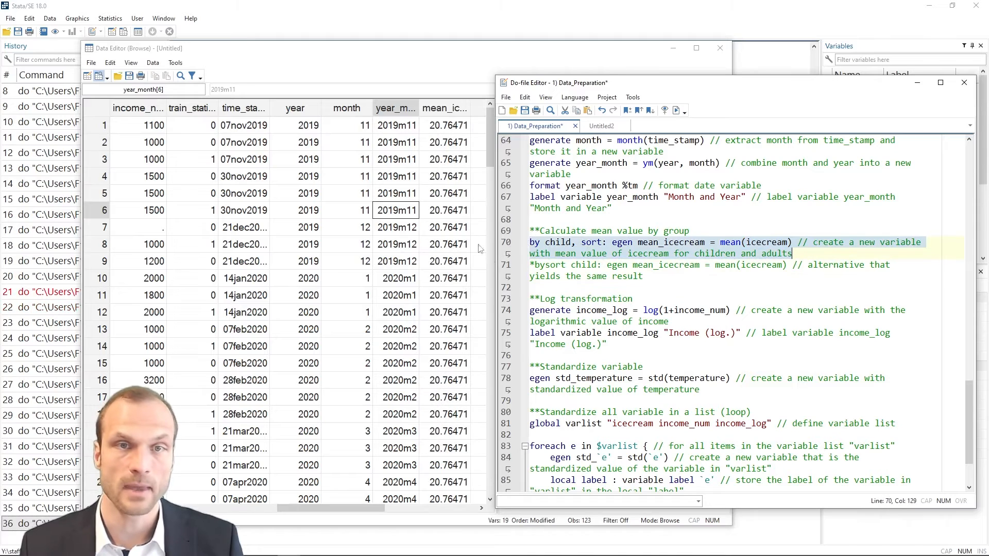
Step: Compare mean_icecream in the first rows of the Data Editor with the Adult entries in the child column
left_click(461, 166)
left_click(446, 129)
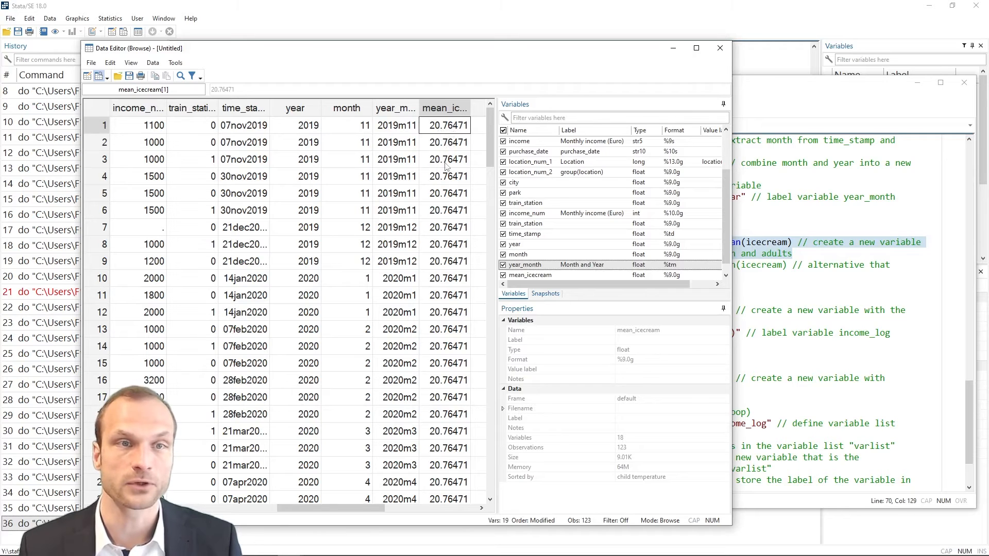
left_click_drag(360, 509, 170, 510)
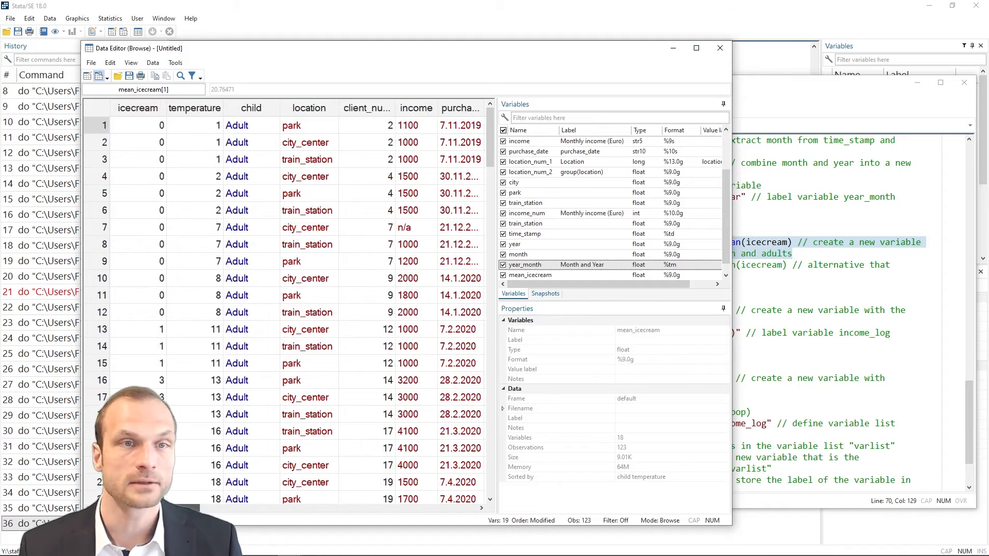
left_click_drag(252, 125, 259, 432)
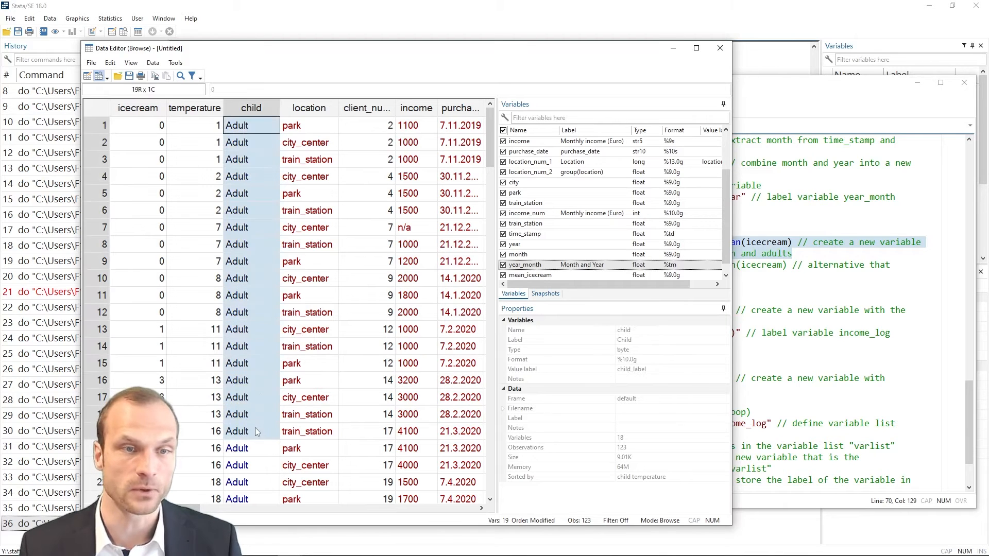
Step: Compare mean_icecream around row 93 with the Child entries in the child column, and return to the do-file
left_click_drag(170, 509, 371, 509)
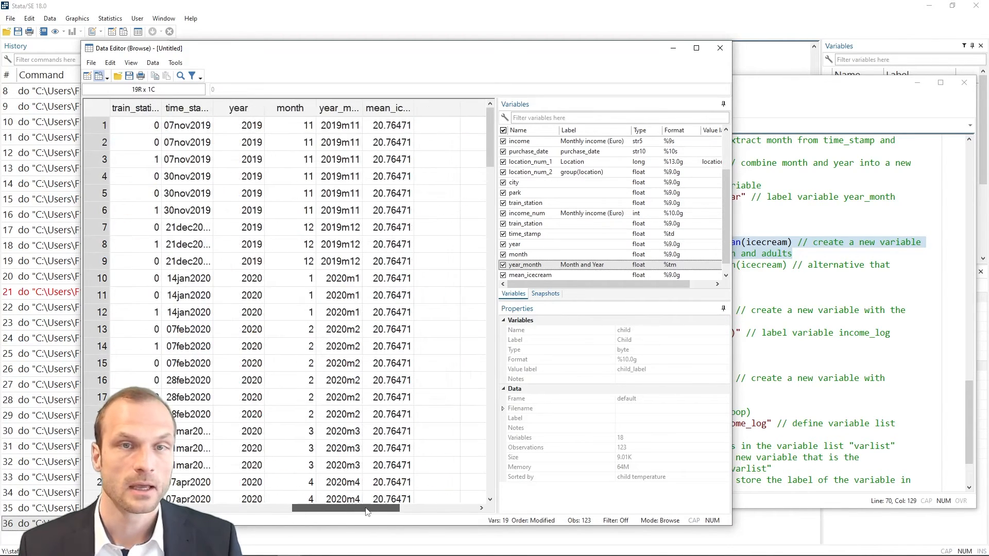
left_click_drag(488, 118, 466, 345)
left_click(407, 346)
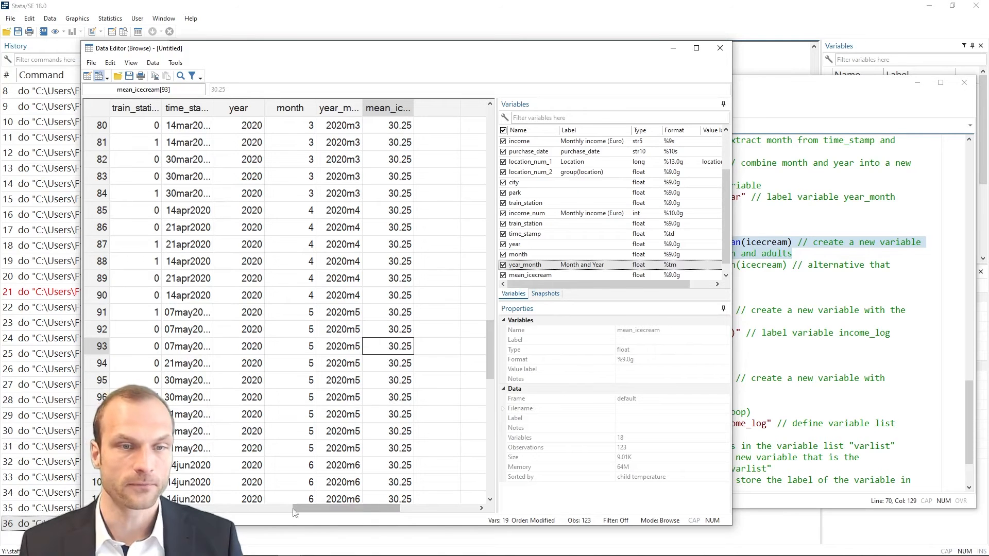
left_click_drag(322, 510, 184, 502)
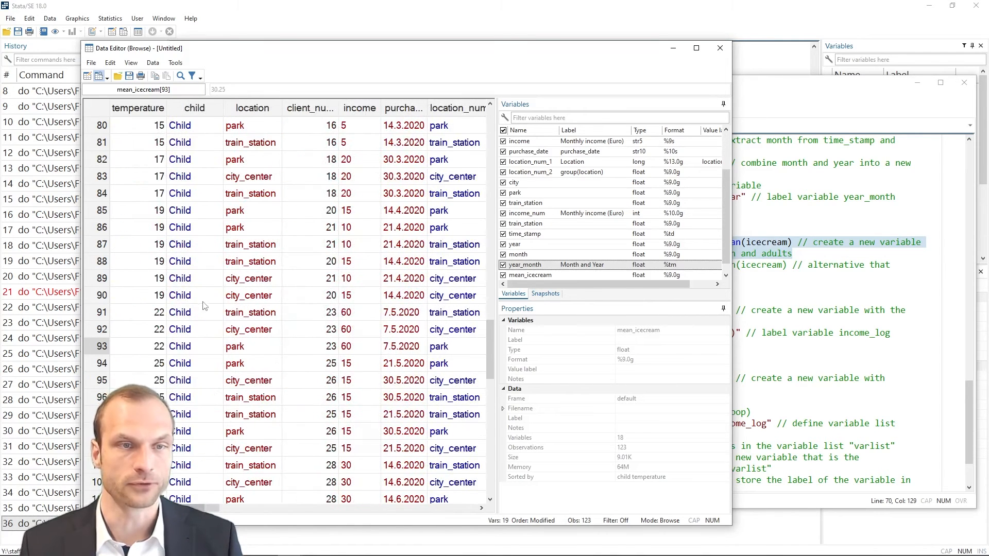
left_click_drag(206, 304, 199, 414)
left_click(200, 413)
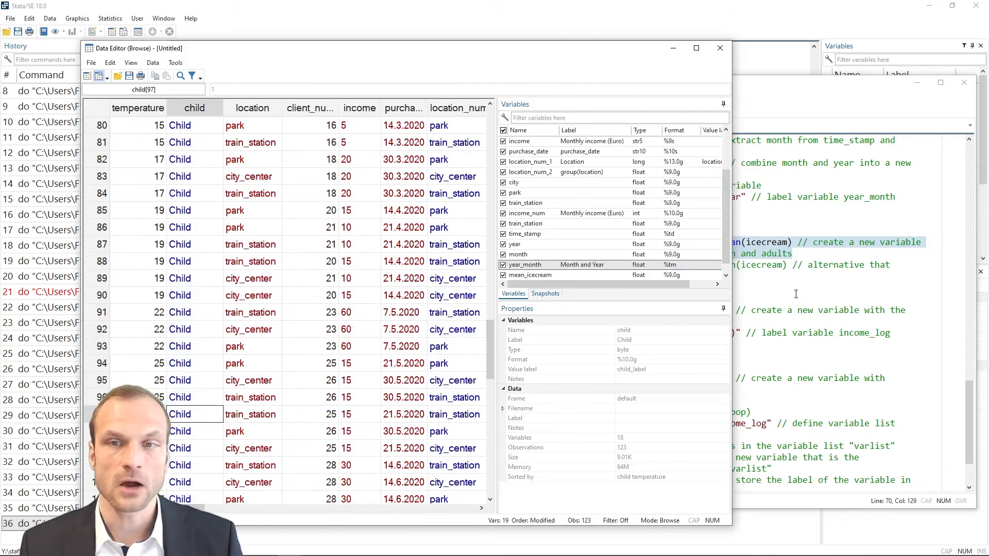
left_click(796, 295)
Step: Run the generate income_log = log(1+income_num) line and review the 1+ term in its formula
left_click(575, 287)
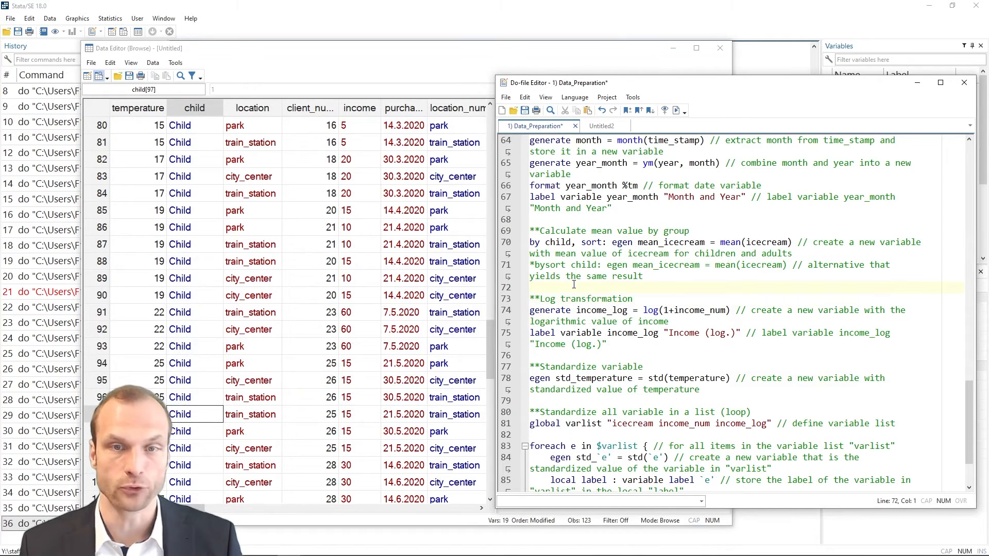
scroll(576, 282, "down", 2)
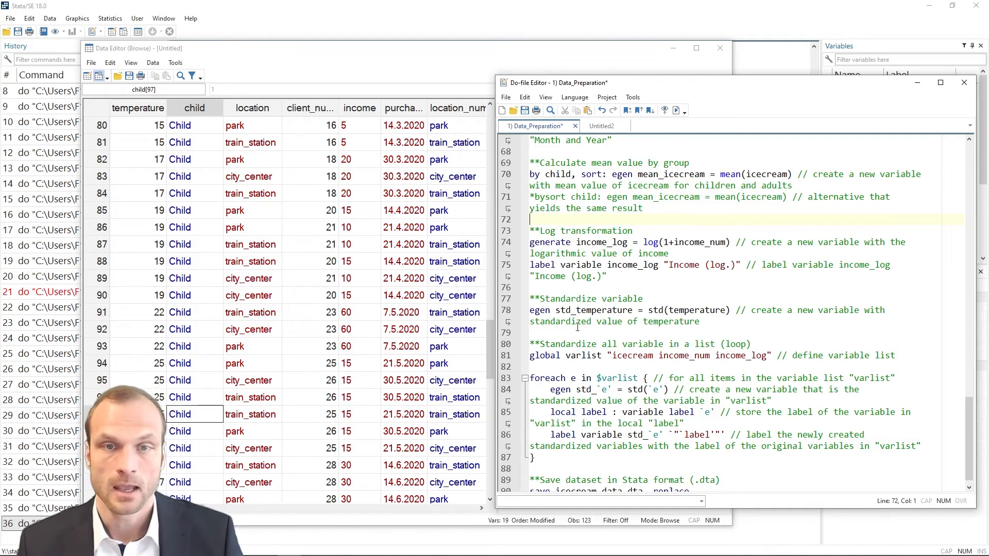
left_click(505, 252)
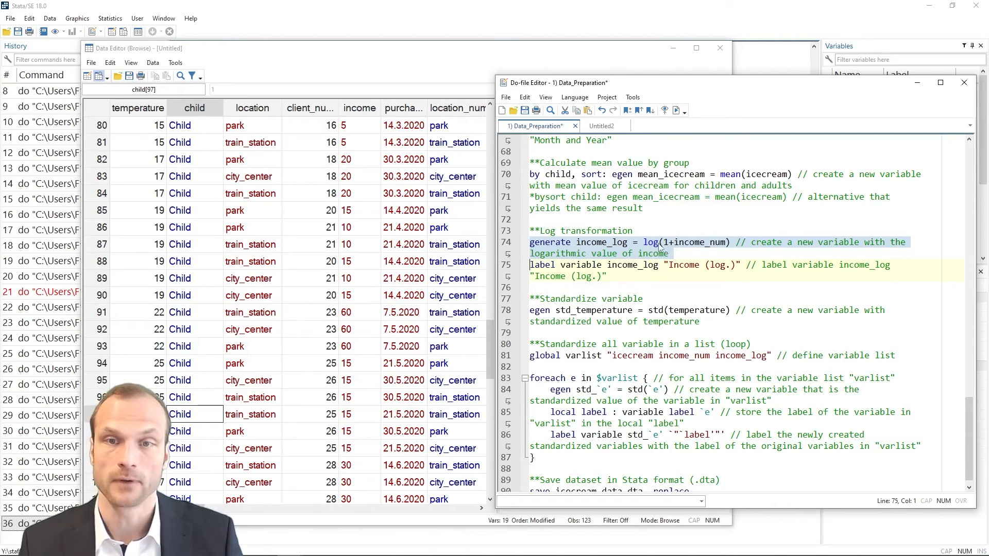
key("ctrl+d")
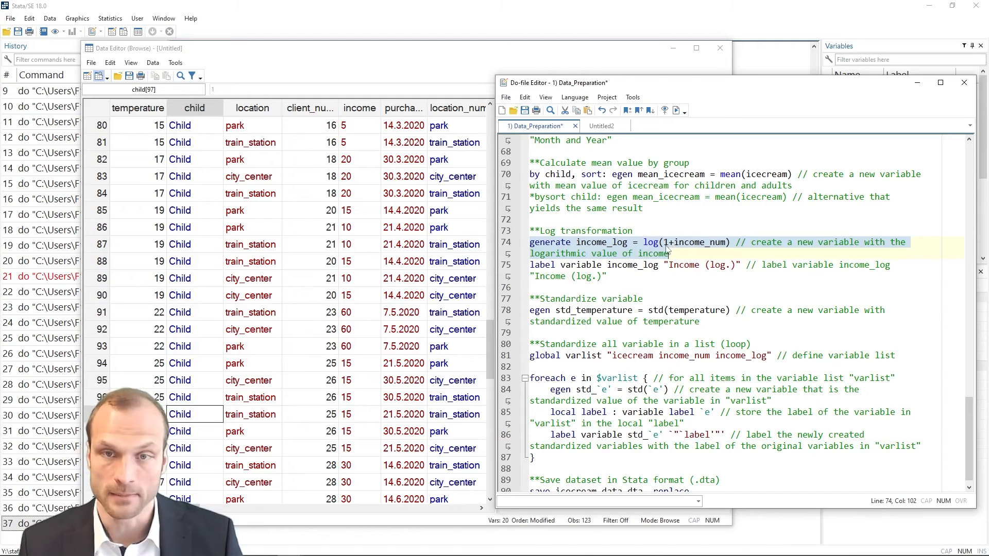
left_click_drag(663, 242, 672, 242)
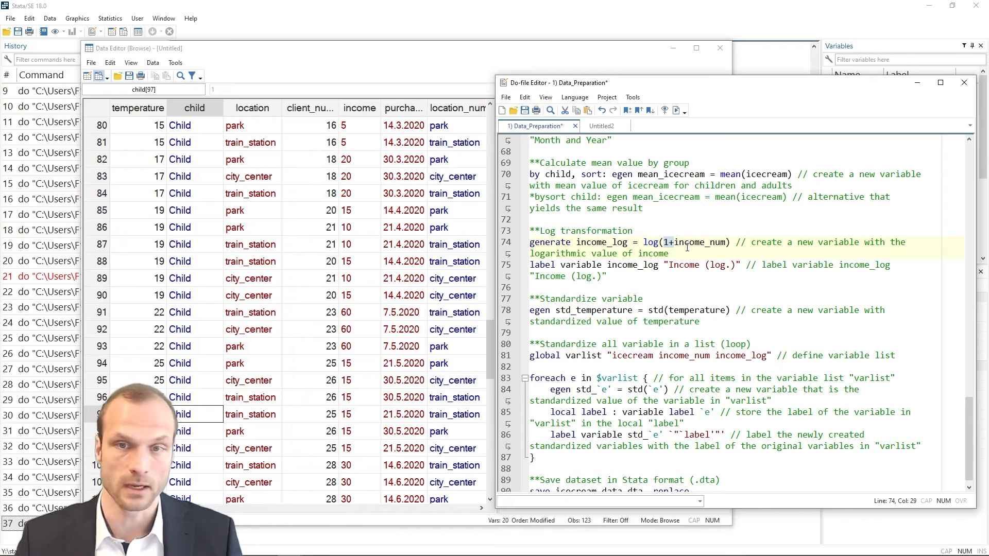
Step: Examine the income_log values for rows 80 to 93 in the Data Editor
left_click(454, 312)
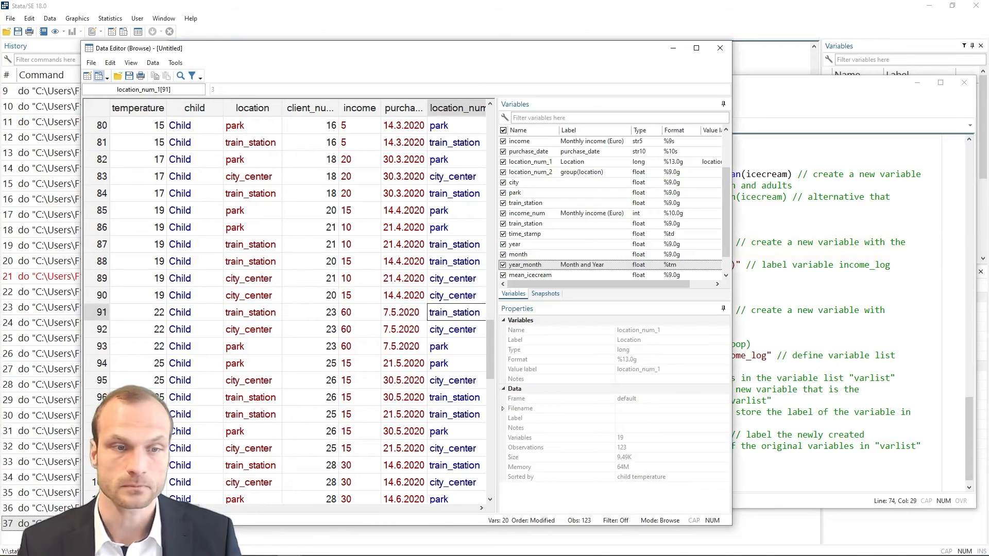
left_click_drag(170, 509, 408, 512)
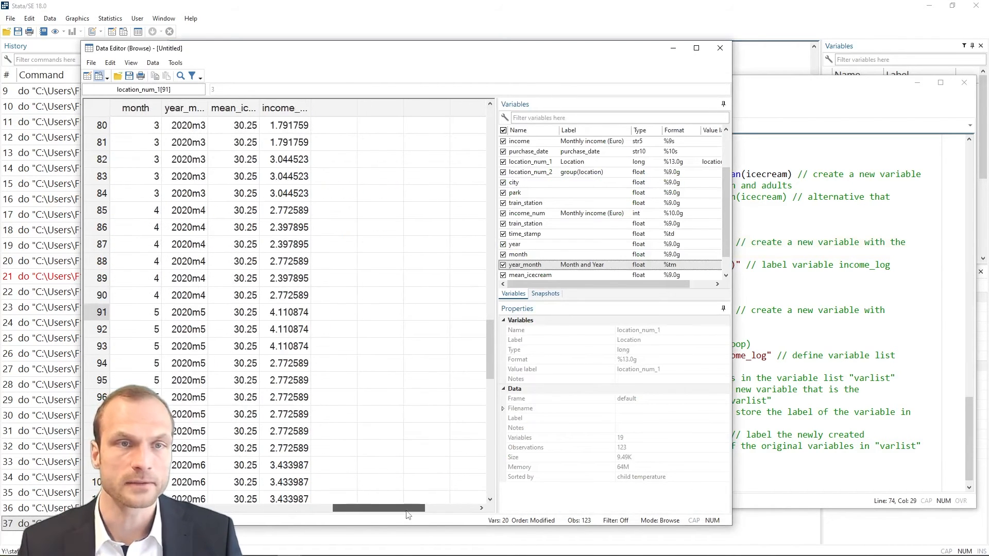
left_click(299, 126)
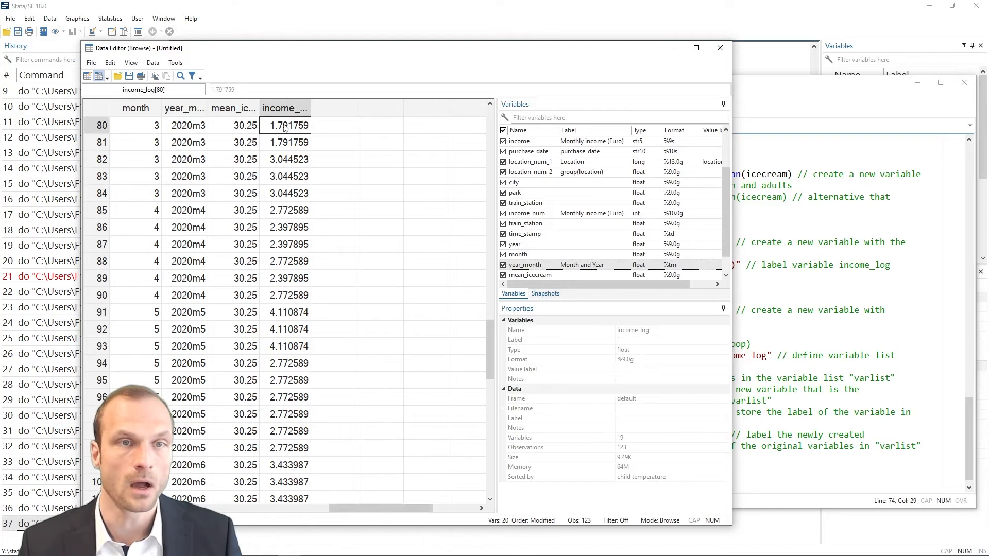
left_click_drag(281, 129, 269, 329)
left_click(274, 346)
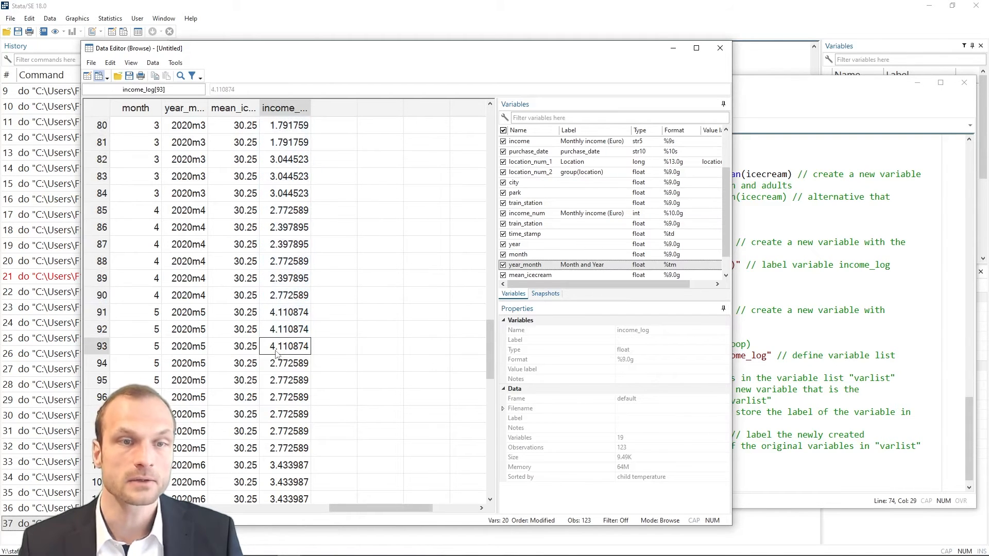
Step: Skim the remaining income_log values in the Data Editor, go back to the first rows, and return to the do-file
scroll(286, 349, "down", 9)
scroll(287, 348, "down", 3)
scroll(286, 348, "up", 20)
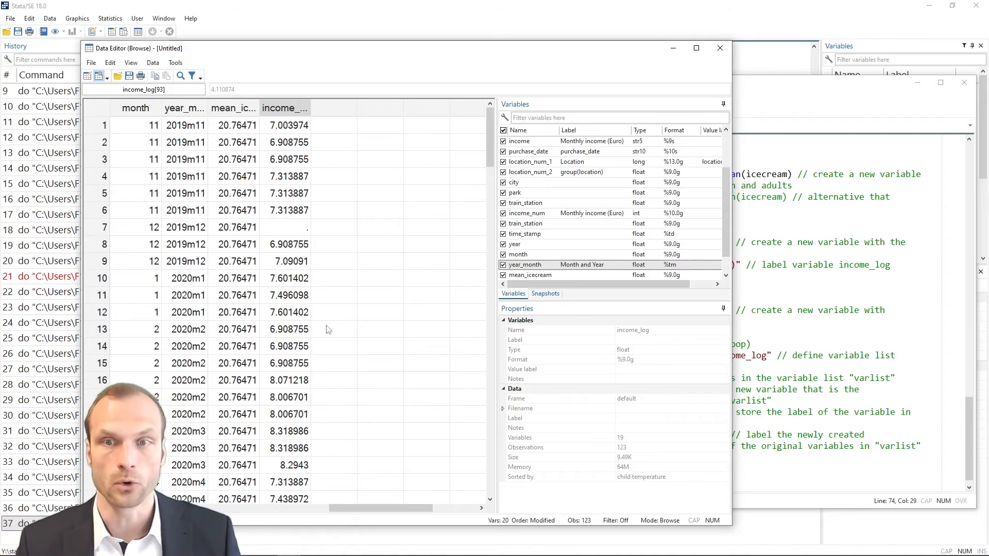
left_click(801, 276)
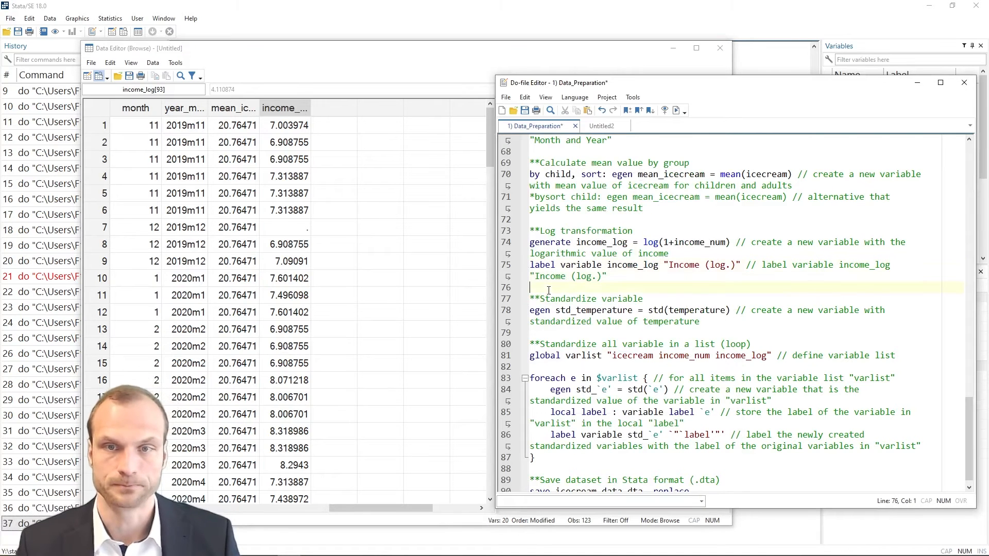
Step: Run the do-file line that labels income_log as "Income (log.)"
left_click(506, 267)
key("ctrl+d")
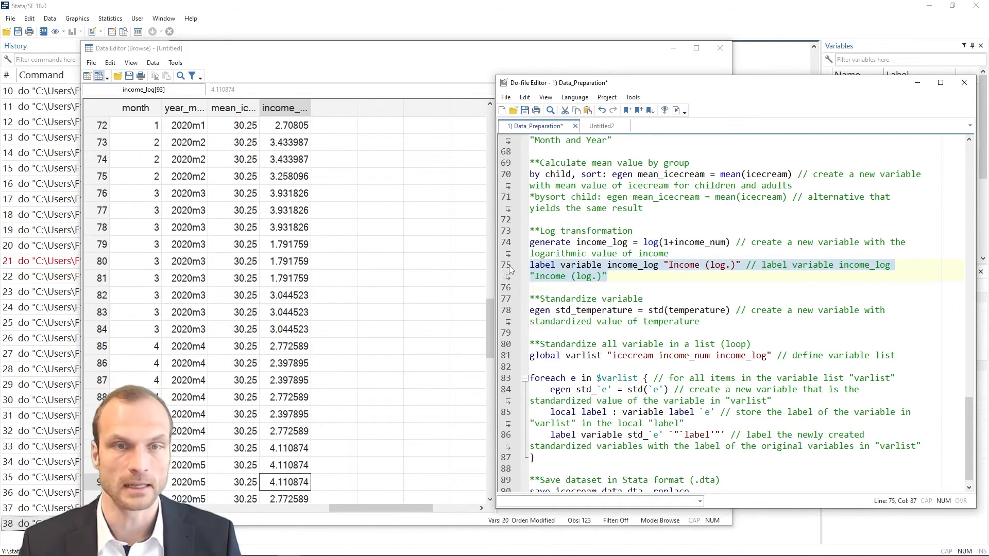
left_click(548, 288)
scroll(548, 291, "down", 1)
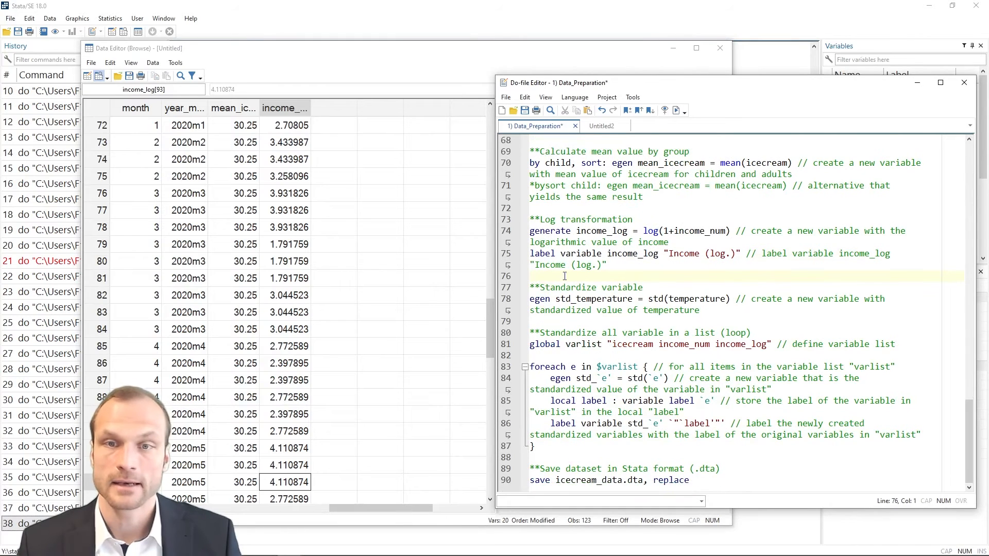
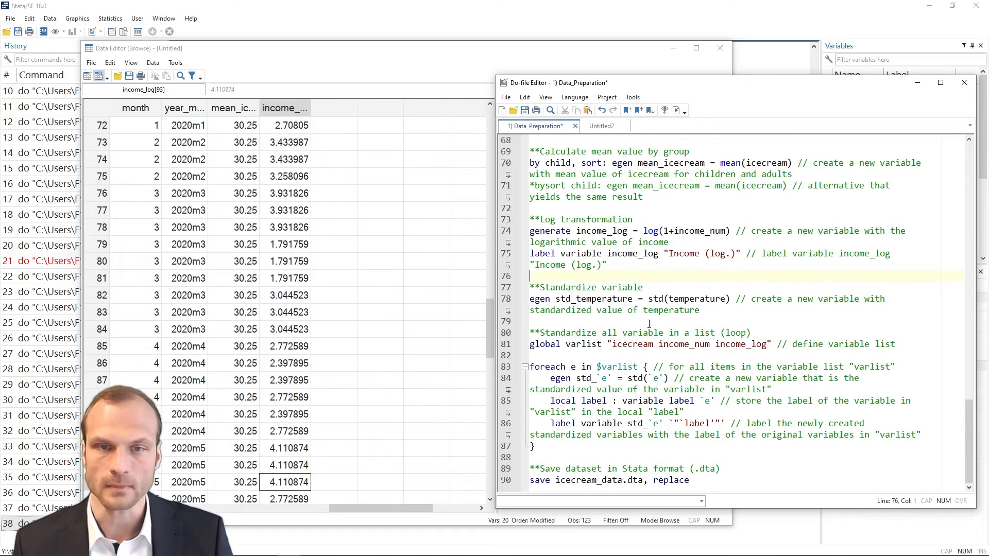
Step: Run the egen std_temperature = std(temperature) line to create the standardized temperature variable
left_click(565, 332)
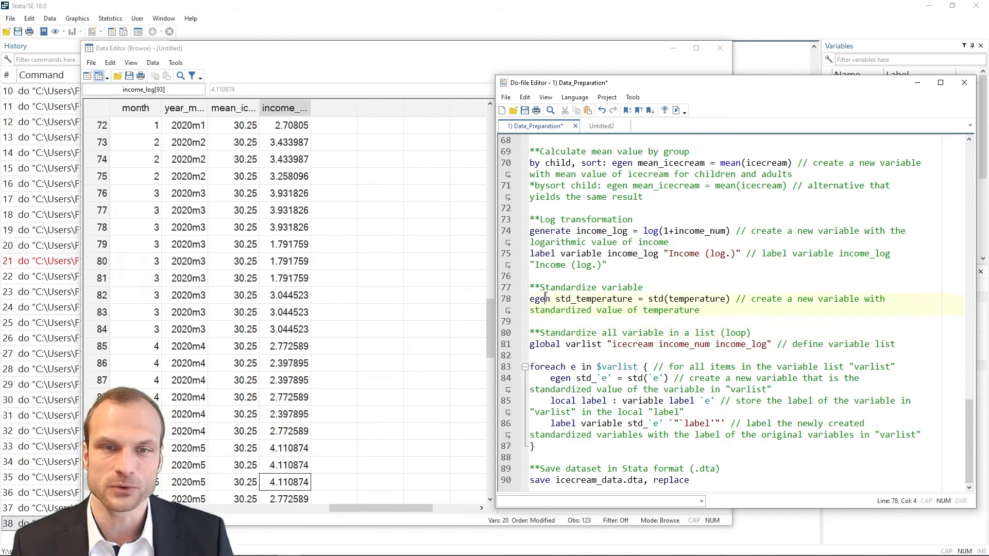
double_click(546, 298)
left_click(498, 299)
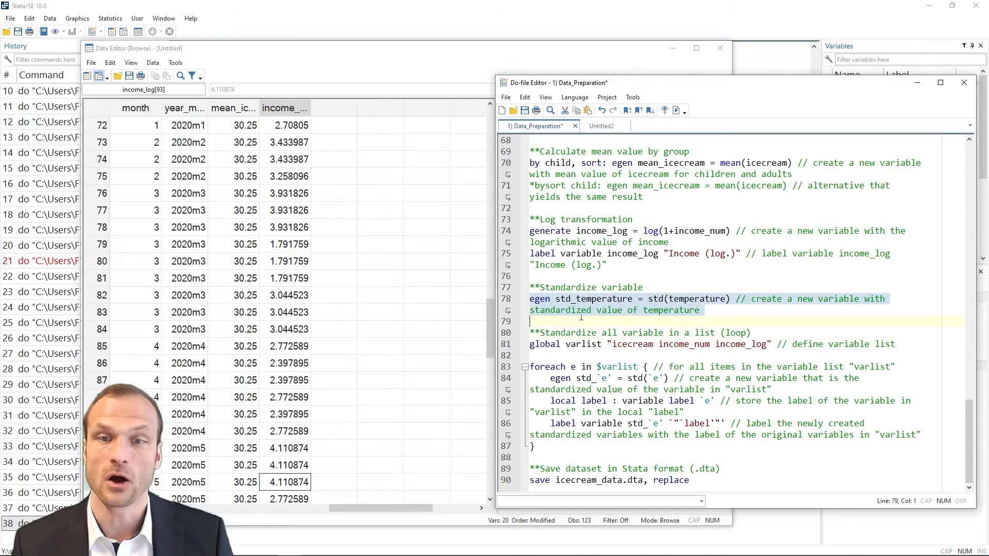
key("ctrl+d")
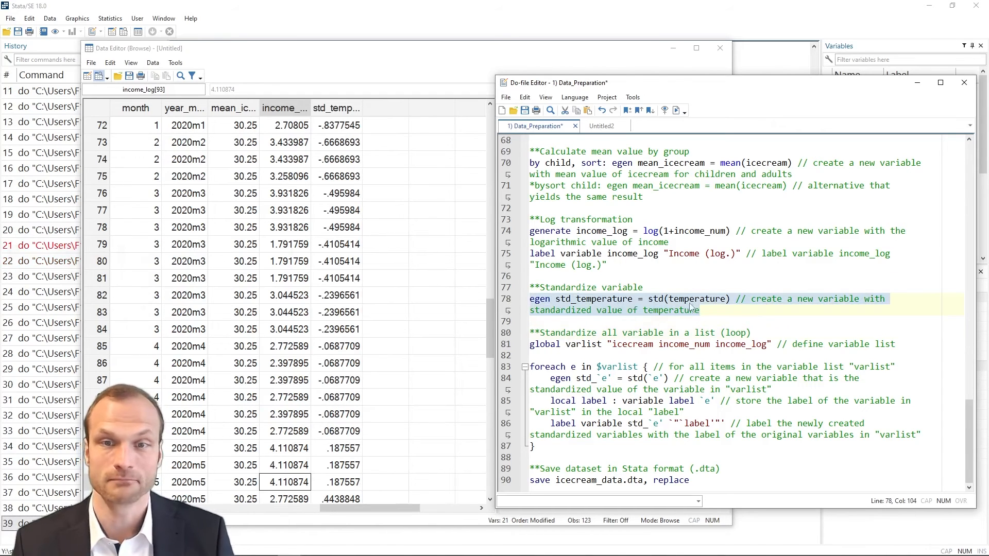
double_click(656, 299)
left_click(590, 325)
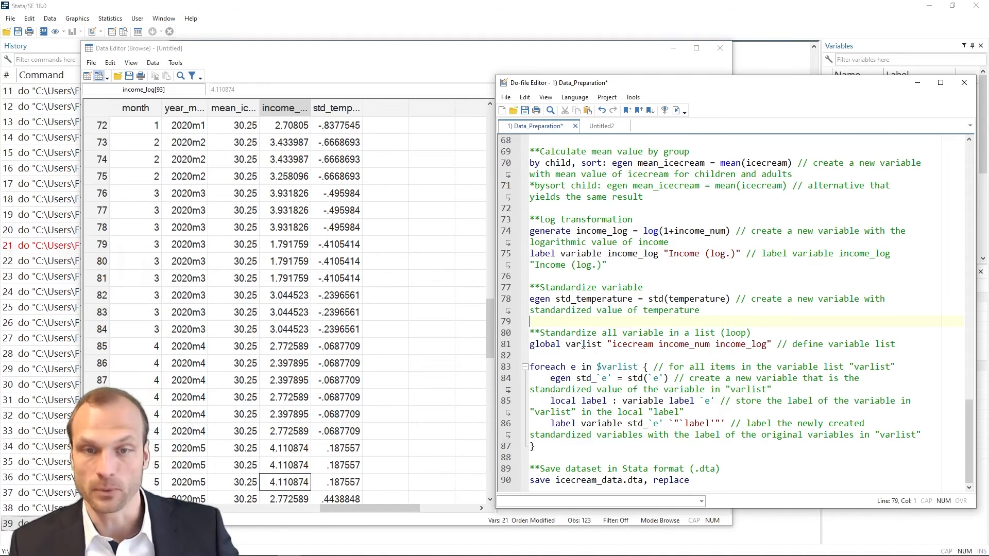
Step: Review the global varlist definition on line 81, including its macro name and the quoted variables icecream, income_num and income_log
double_click(551, 348)
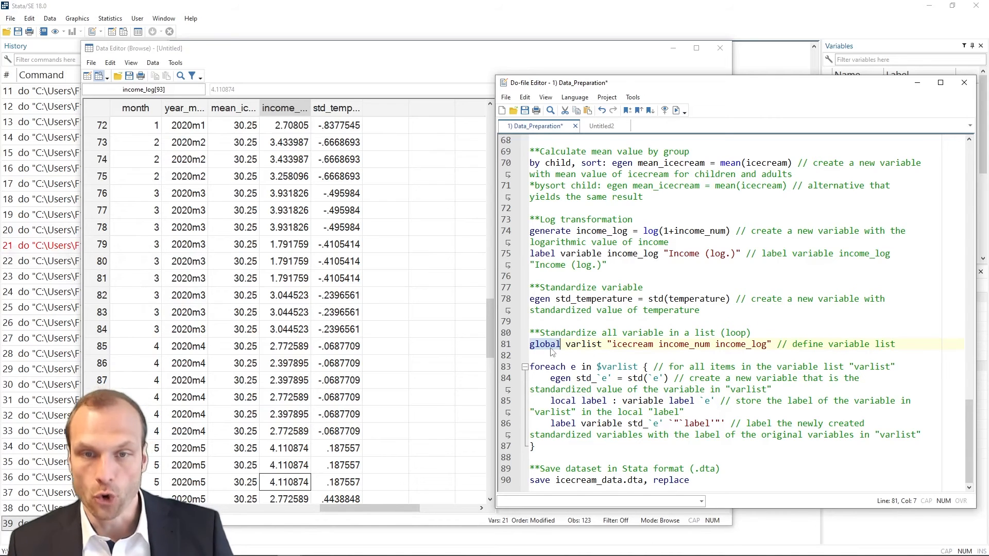
left_click(559, 348)
double_click(581, 348)
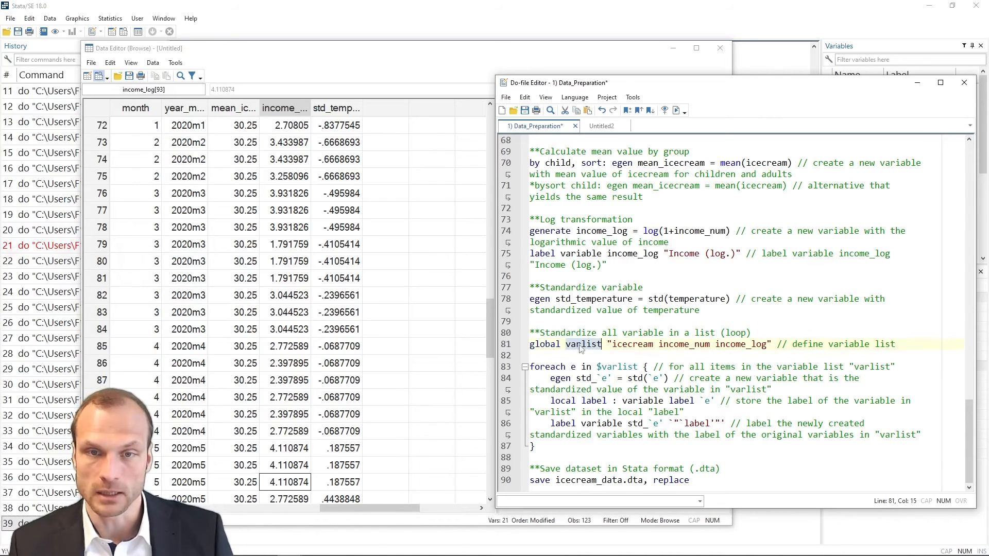
left_click_drag(607, 344, 773, 346)
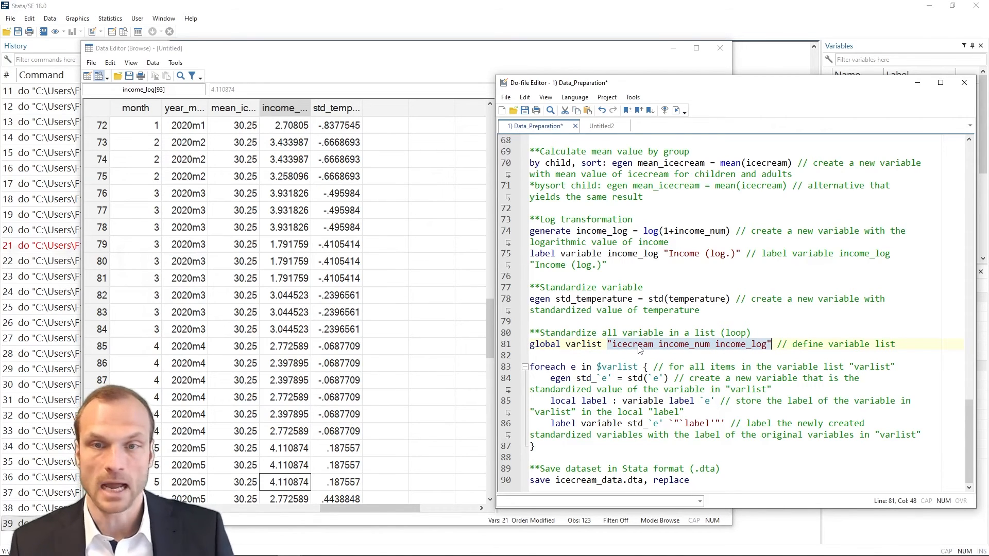
left_click(727, 344)
double_click(728, 344)
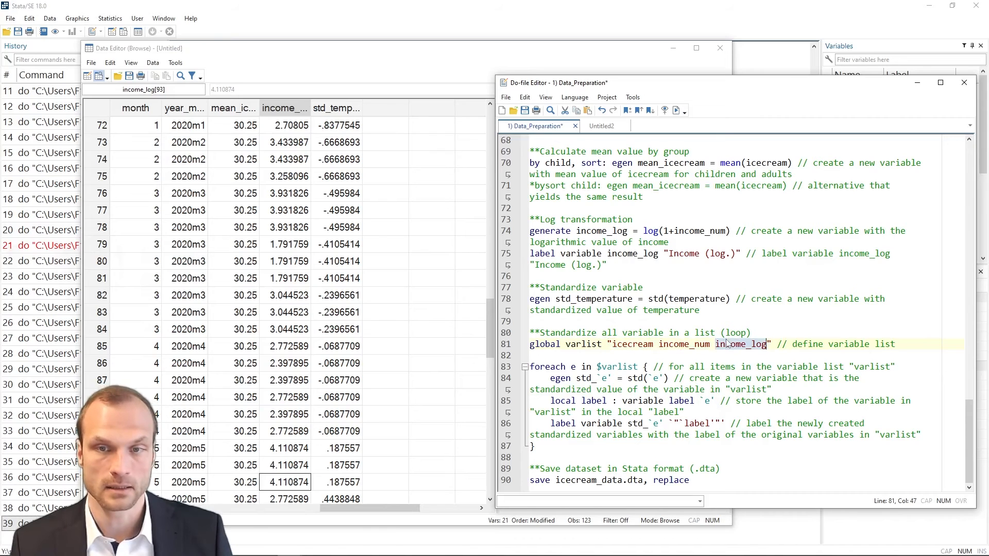
left_click(658, 355)
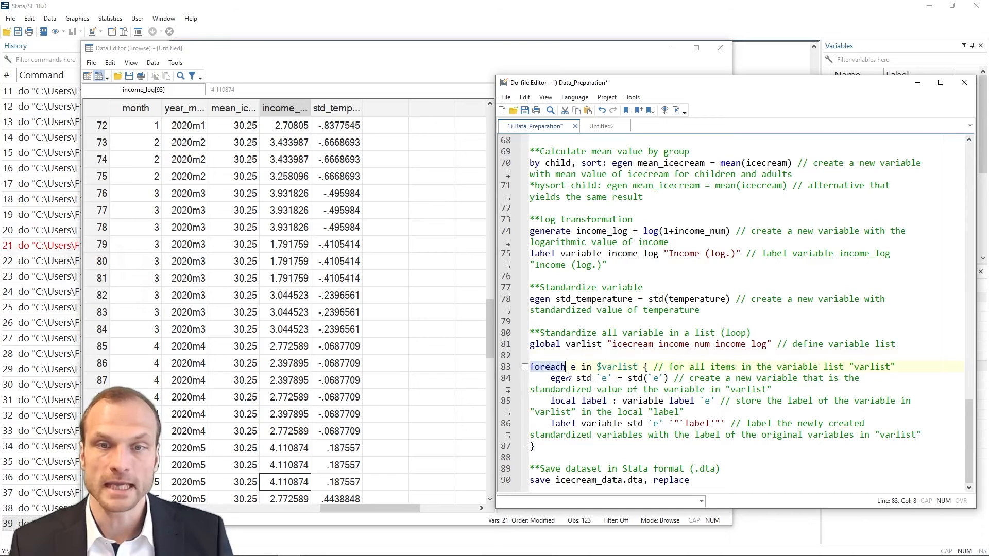
Step: Examine the foreach e in $varlist loop header and match $varlist with the global defined on line 81
left_click(581, 366)
left_click(576, 367)
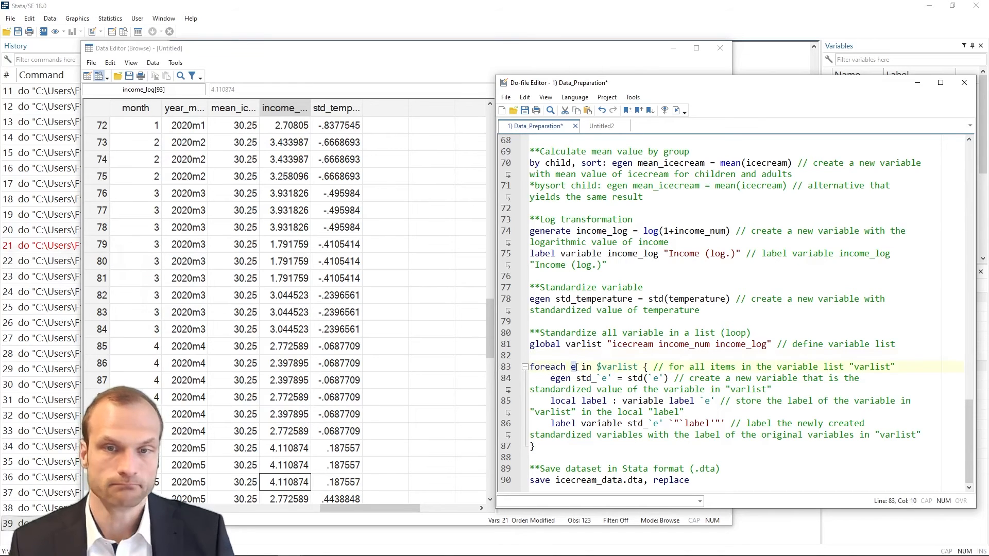
left_click_drag(597, 366, 638, 367)
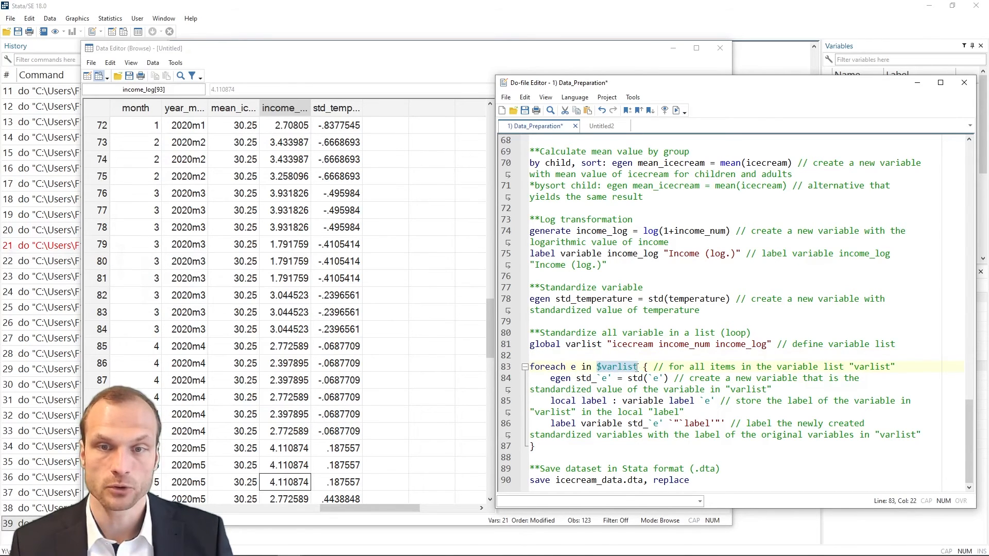
double_click(577, 335)
double_click(577, 344)
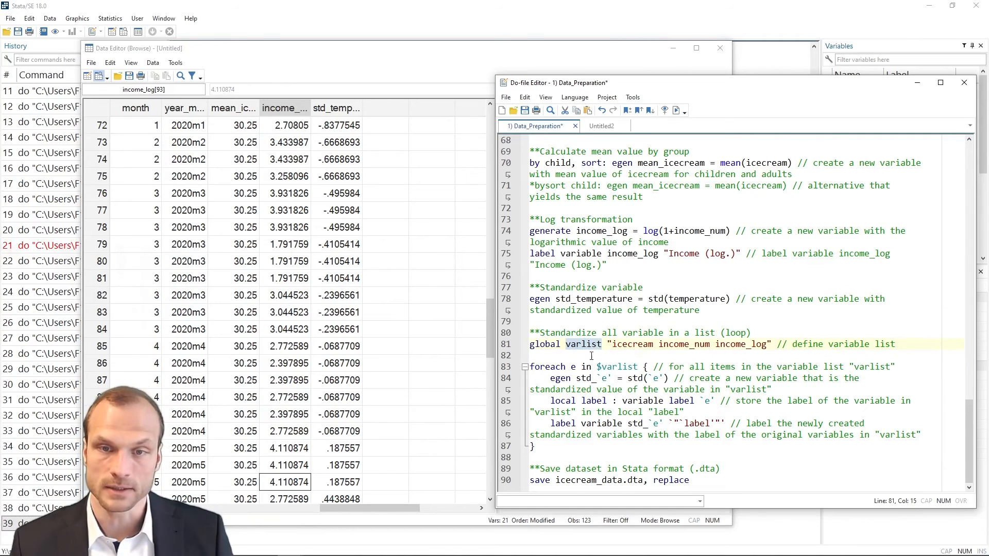
left_click(648, 367)
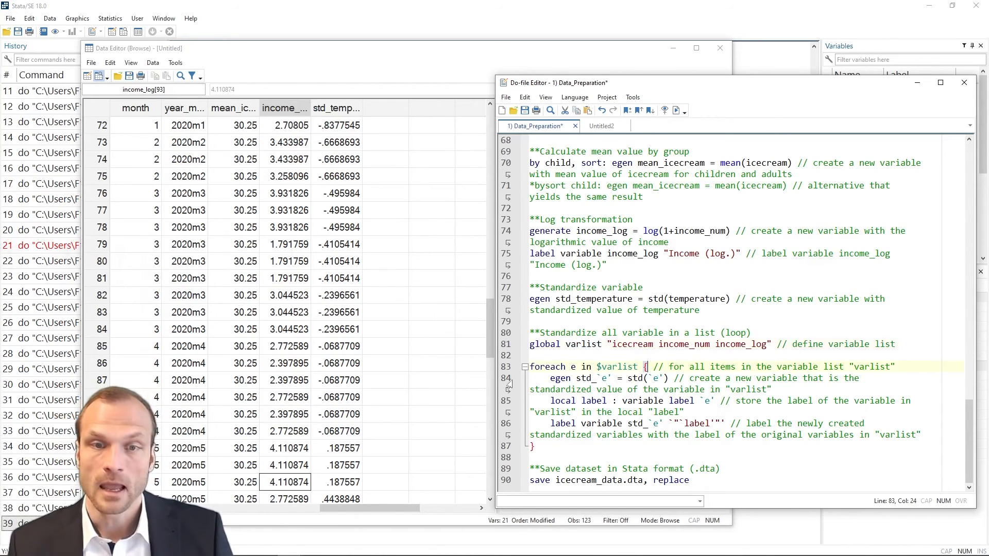
Step: Examine the loop's egen std_`e' = std(`e') line, matching the `e' placeholder with the variables listed in varlist
double_click(556, 379)
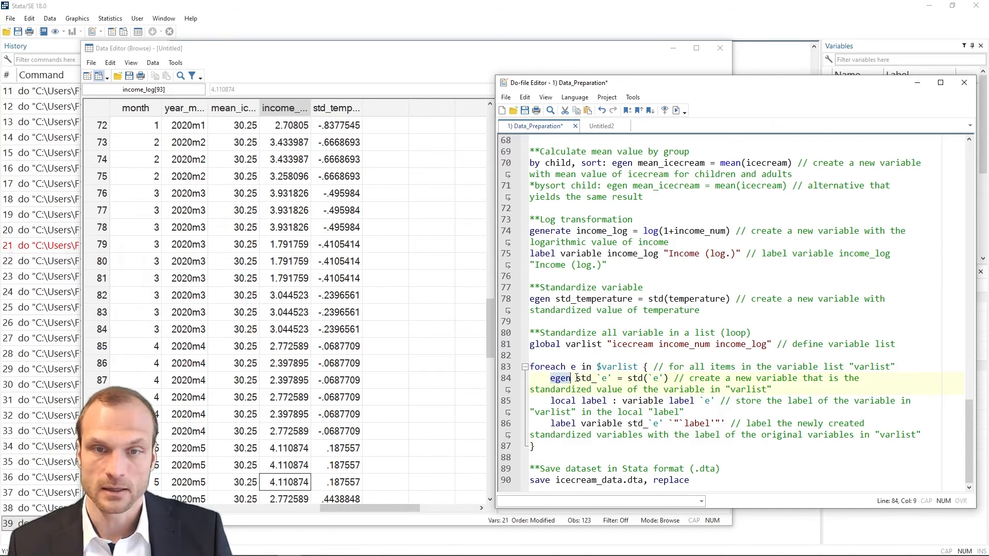
left_click_drag(576, 379, 610, 379)
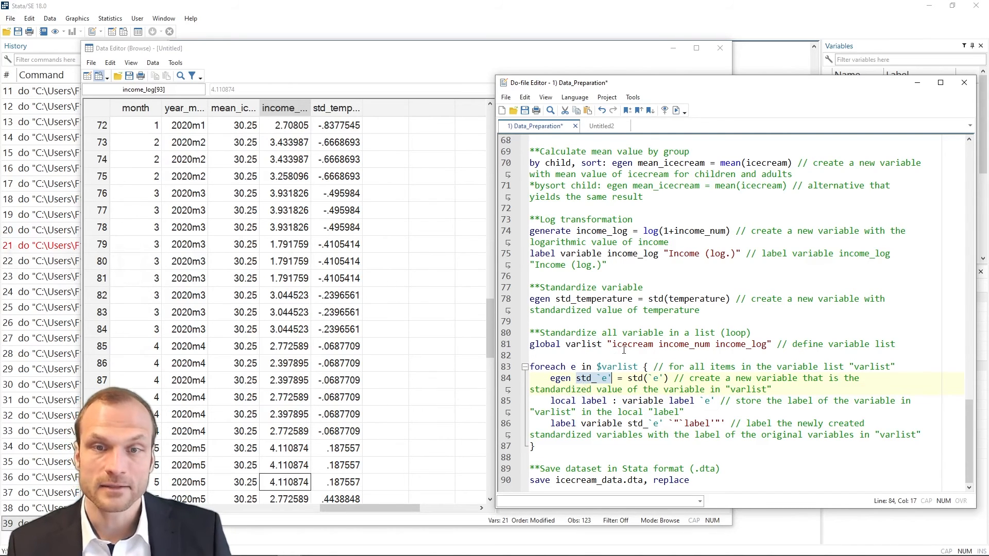
double_click(627, 345)
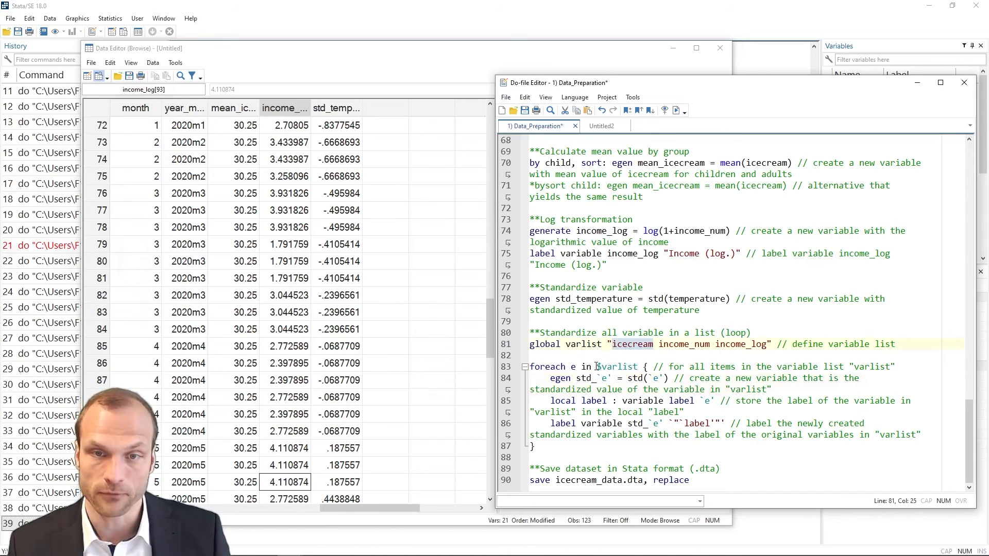
left_click_drag(597, 379, 612, 379)
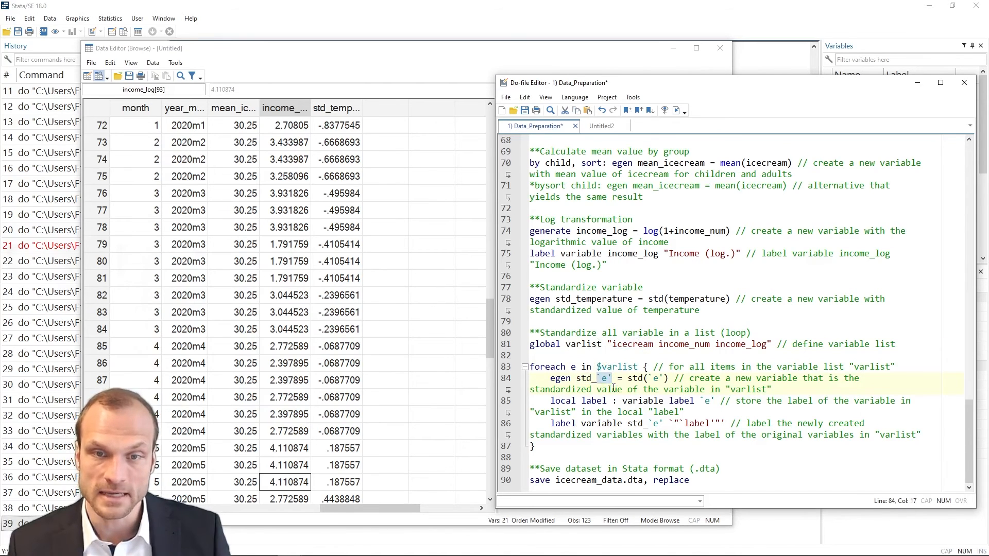
double_click(632, 380)
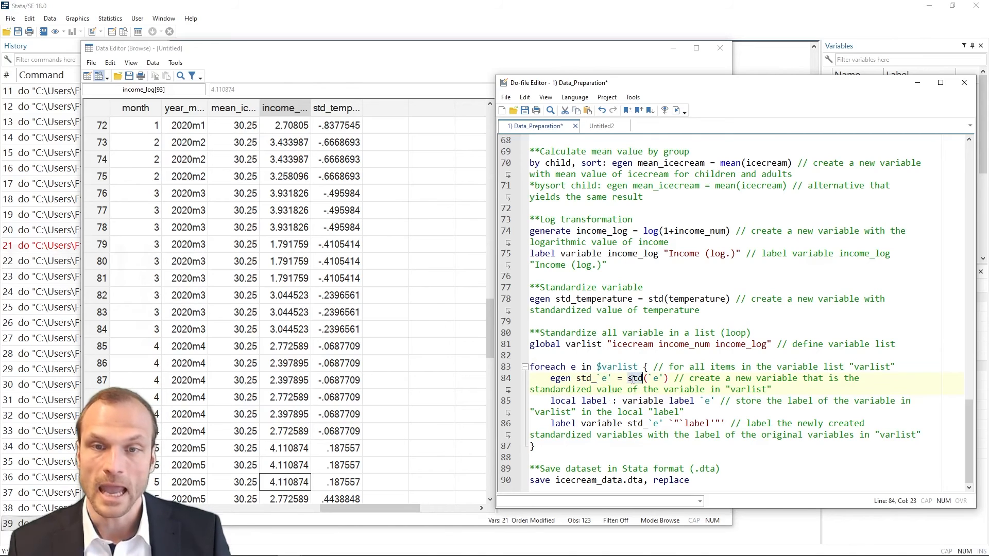
left_click(649, 378)
left_click_drag(649, 377, 664, 379)
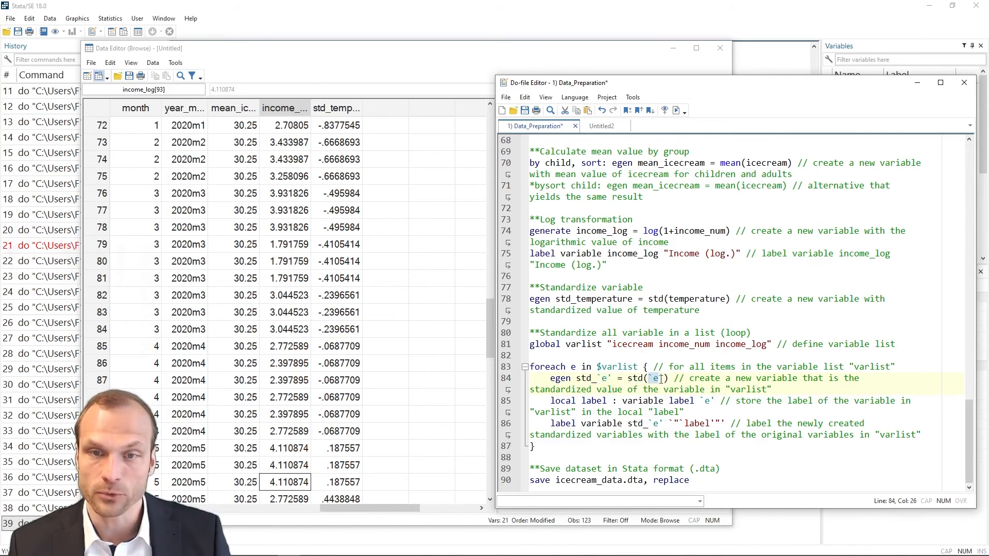
double_click(629, 344)
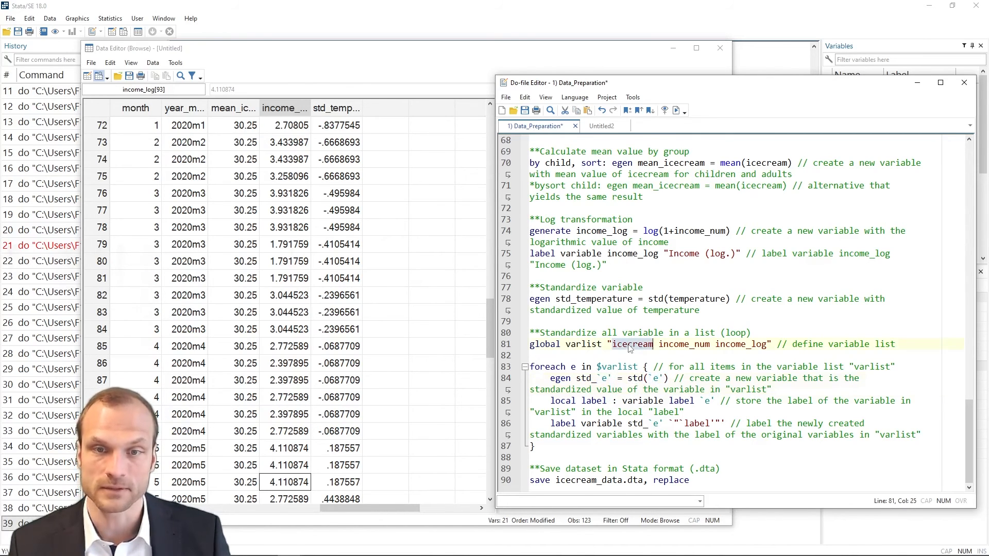
left_click(590, 380)
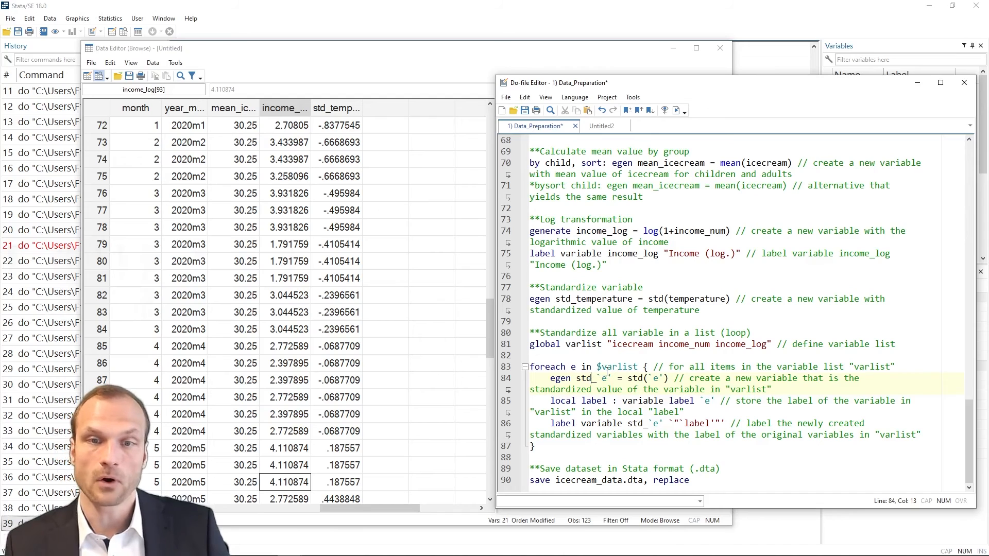
left_click_drag(613, 344, 766, 344)
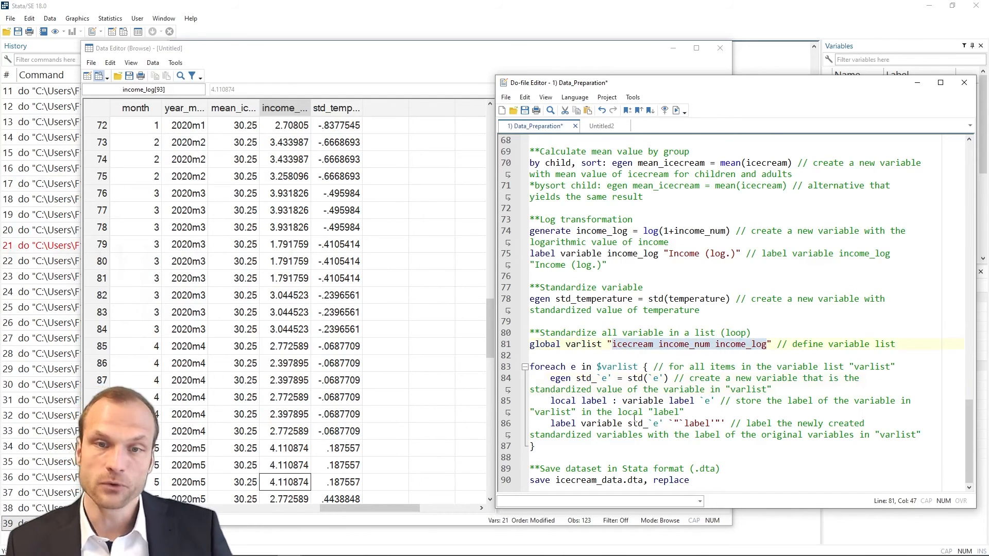
left_click(613, 344)
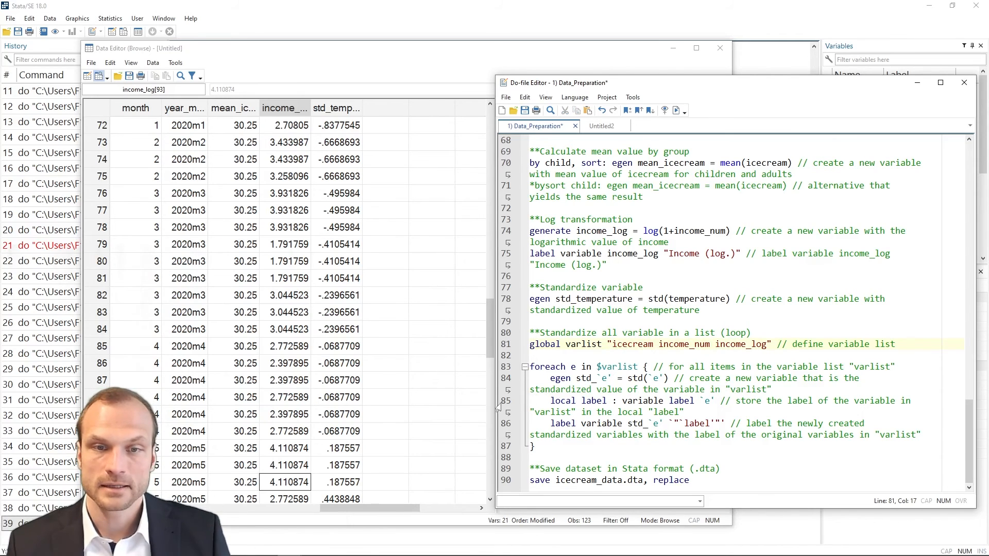
Step: Examine the loop's local label : variable label `e' line and relate it to the variables icecream and income_num in varlist
left_click_drag(494, 403, 407, 425)
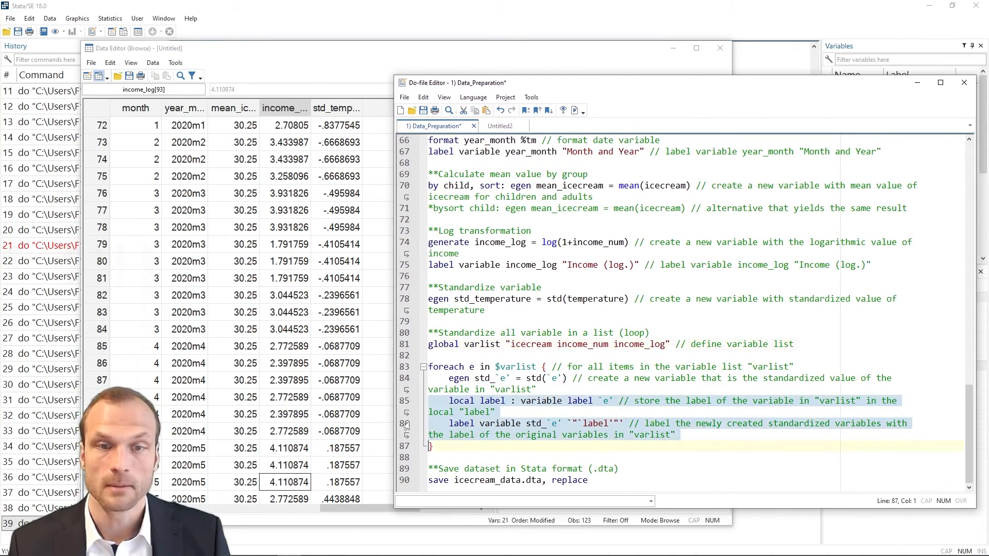
double_click(463, 406)
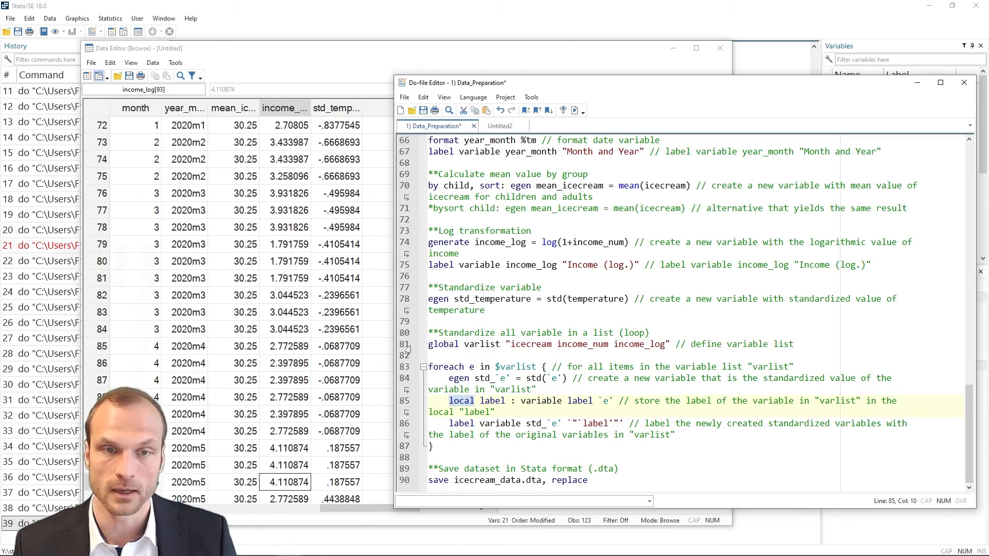
triple_click(447, 351)
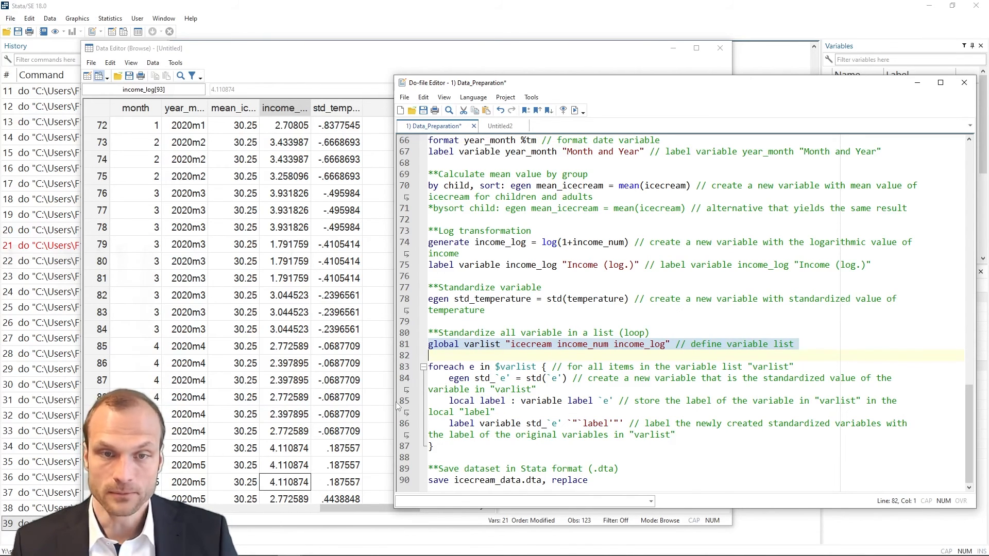
left_click_drag(450, 401, 613, 401)
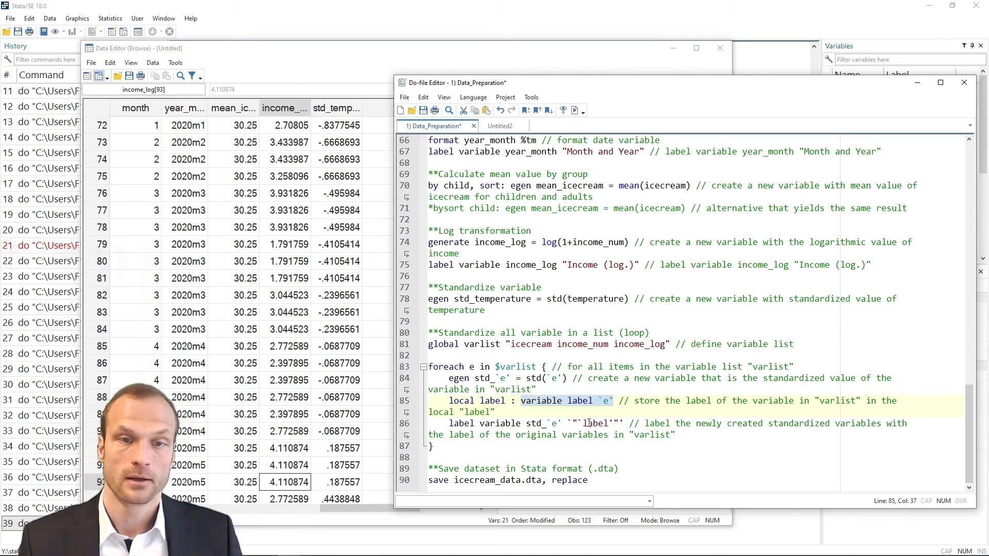
double_click(528, 344)
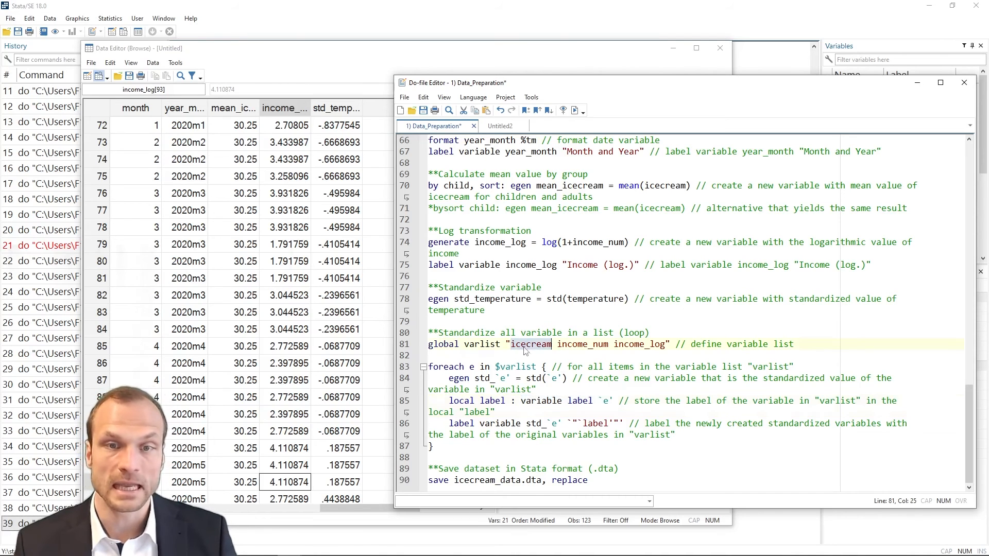
double_click(576, 345)
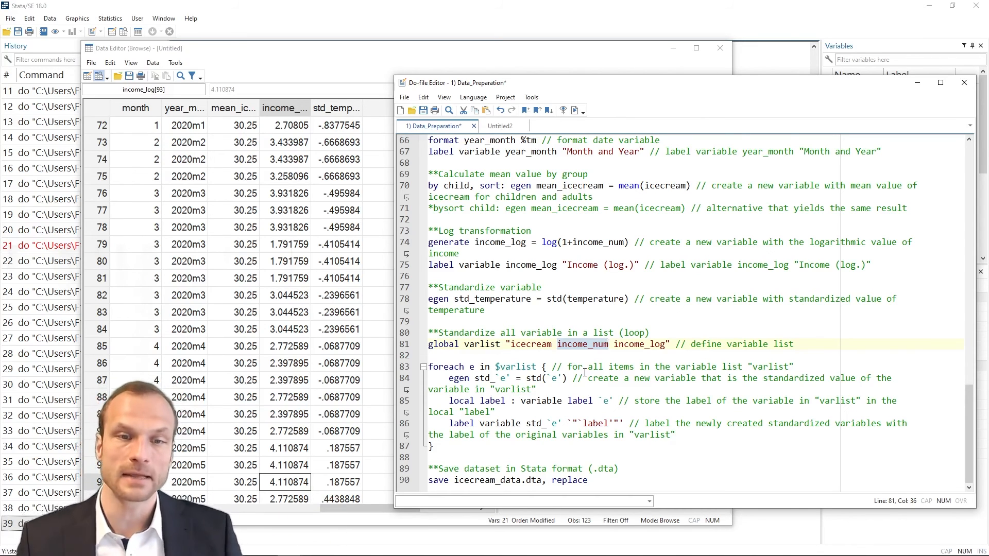
Step: Examine the label variable std_`e' line on line 86 together with the local label definition on line 85
left_click(402, 427)
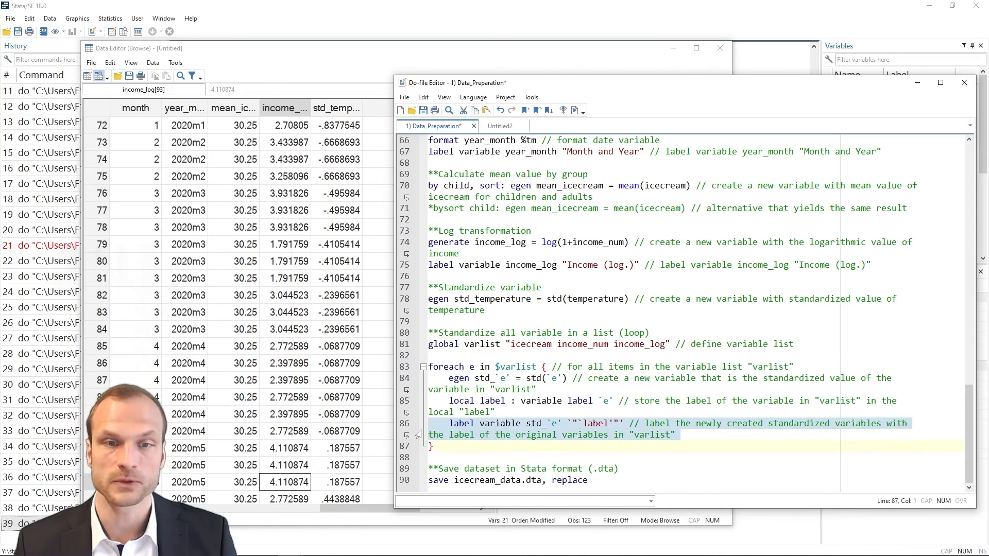
double_click(463, 423)
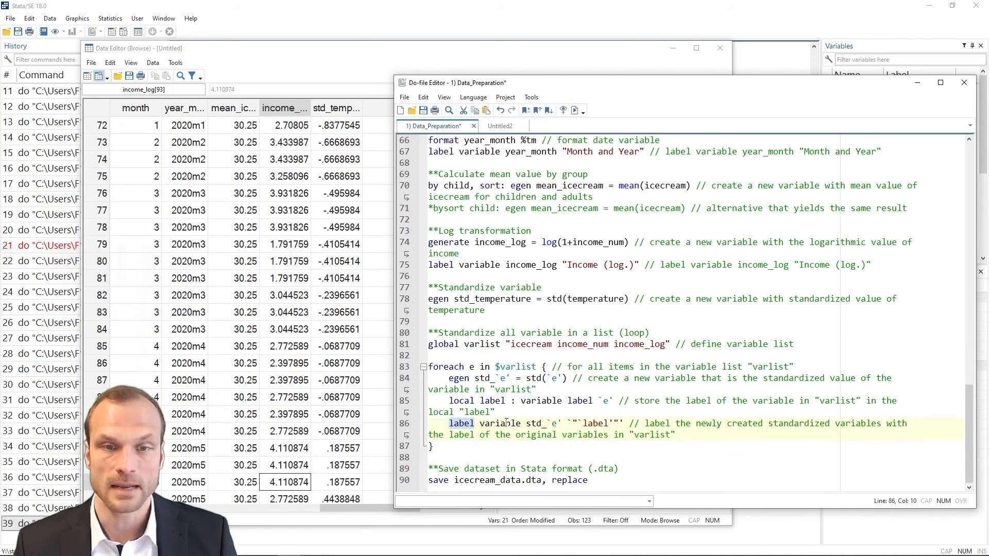
left_click_drag(449, 401, 617, 401)
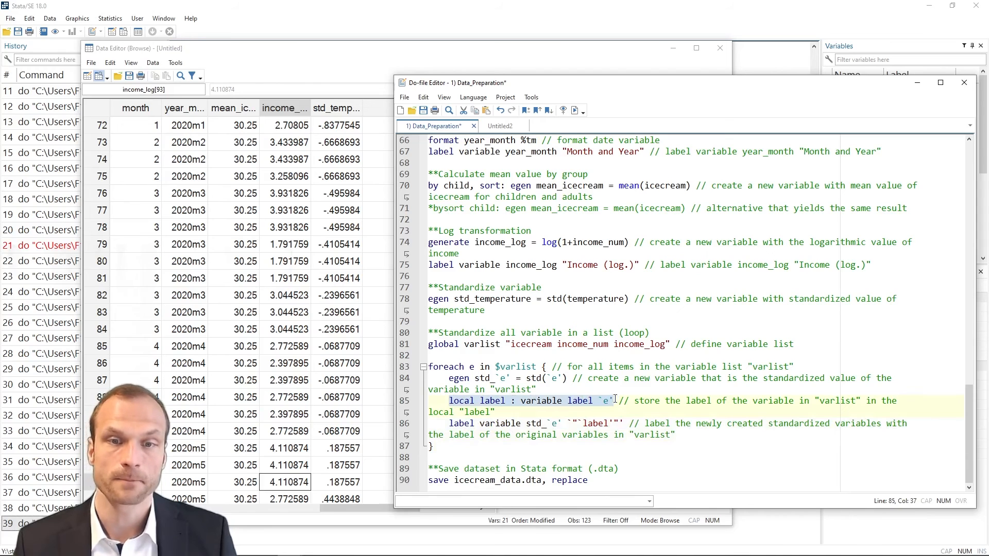
left_click_drag(449, 425, 502, 426)
triple_click(501, 426)
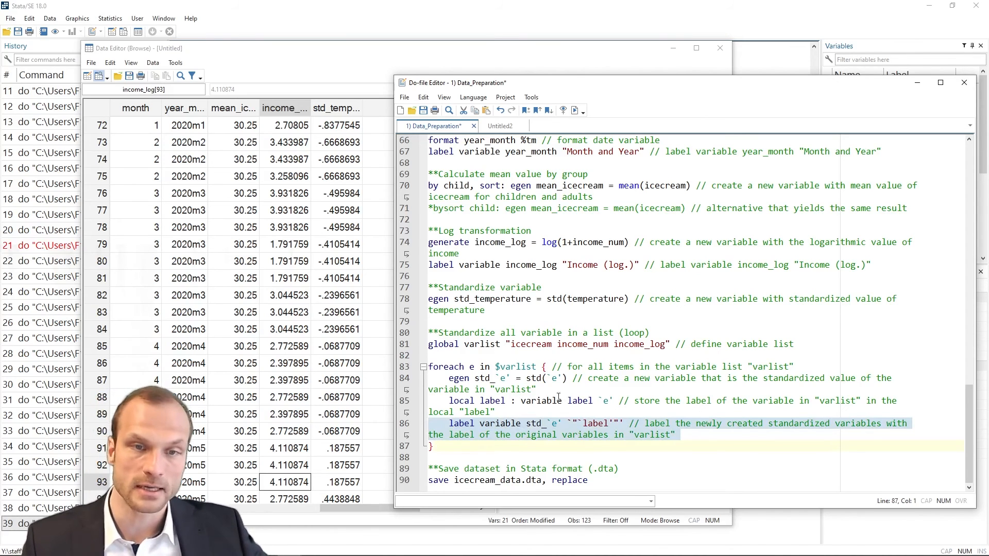
Step: Run the varlist definition and the whole foreach loop to create the labelled standardized variables, and switch to the Data Editor
left_click_drag(402, 334, 421, 458)
key("ctrl+d")
left_click(307, 235)
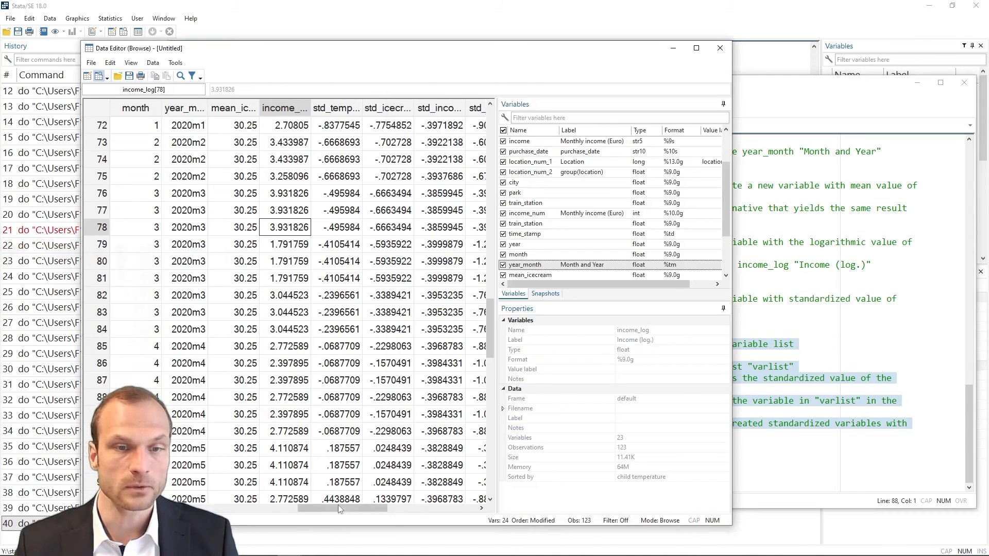
Step: Inspect the std_icecream, std_income_num and std_income_log columns in the dataset and their labels in the variable list
left_click_drag(340, 509, 390, 512)
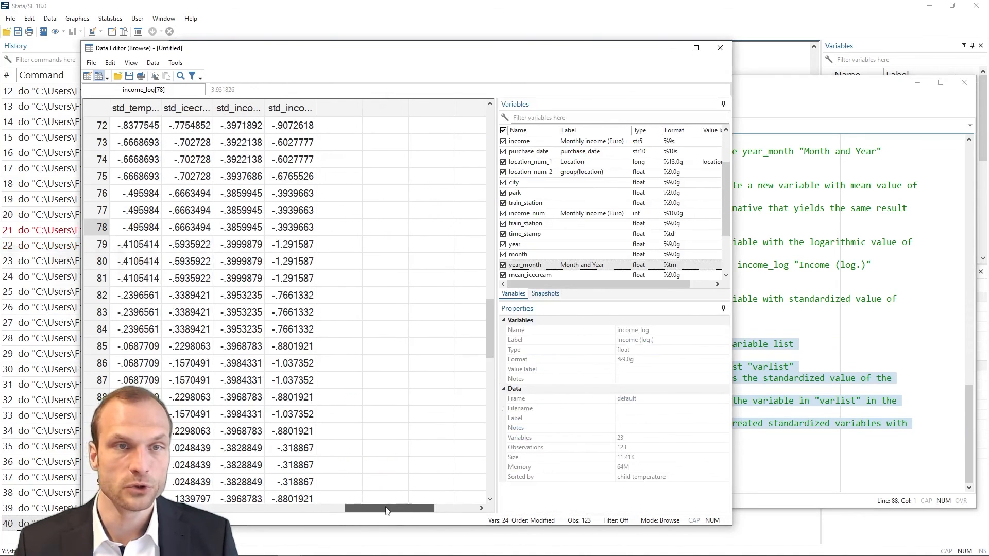
left_click(188, 128)
left_click_drag(189, 129, 189, 310)
scroll(662, 205, "down", 2)
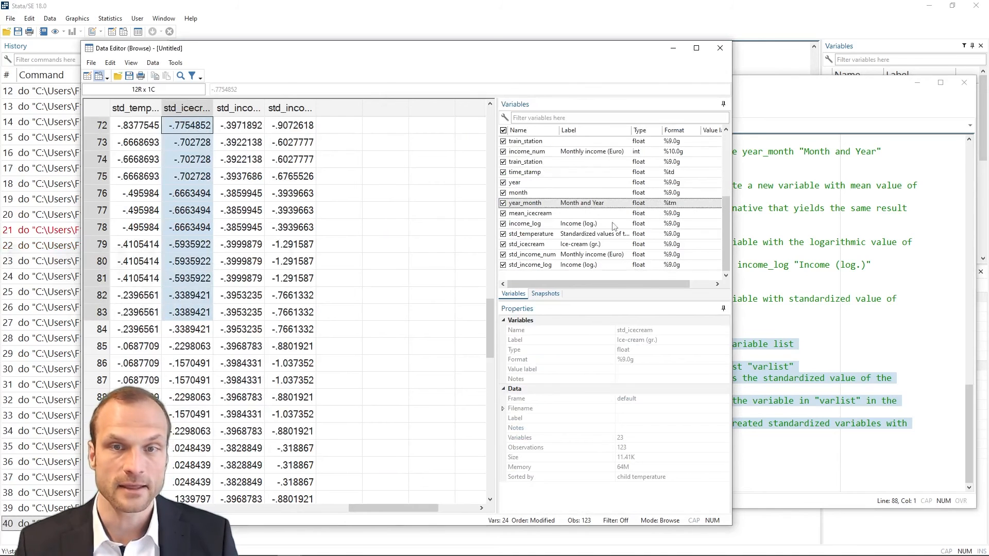
left_click(576, 248)
left_click(580, 266, "shift")
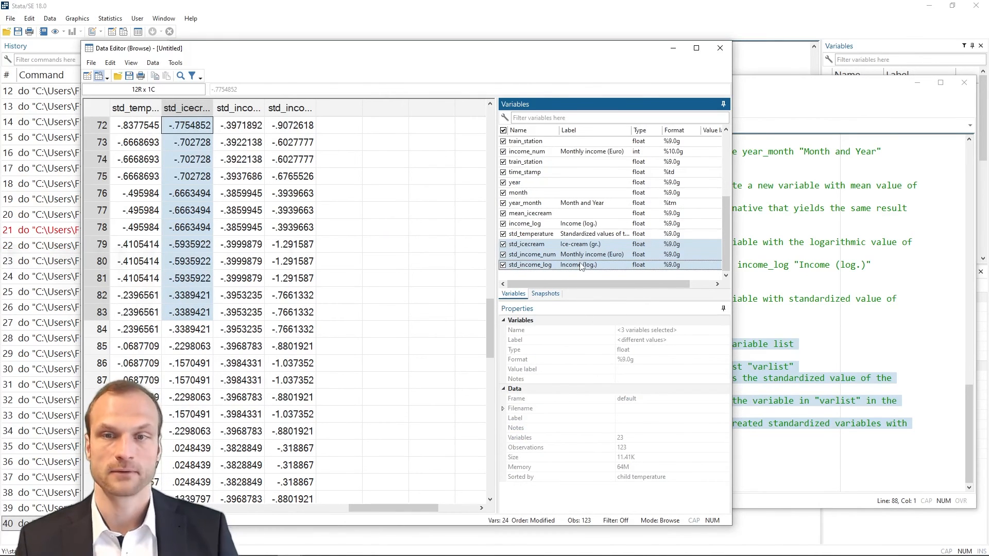
Step: Return to the do-file and examine the save icecream_data.dta, replace command, including its file name and .dta extension
left_click(770, 317)
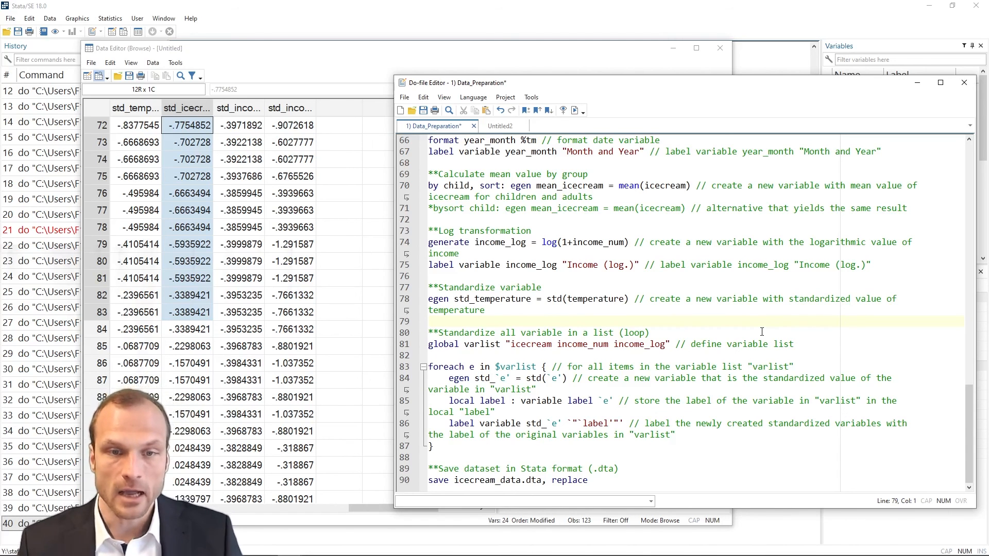
left_click(492, 456)
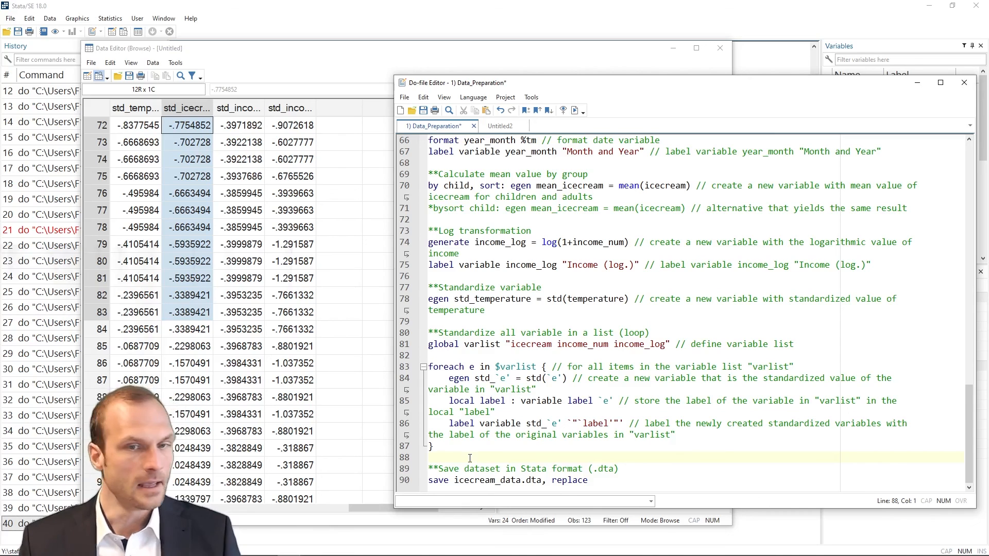
left_click(396, 462)
left_click(398, 468)
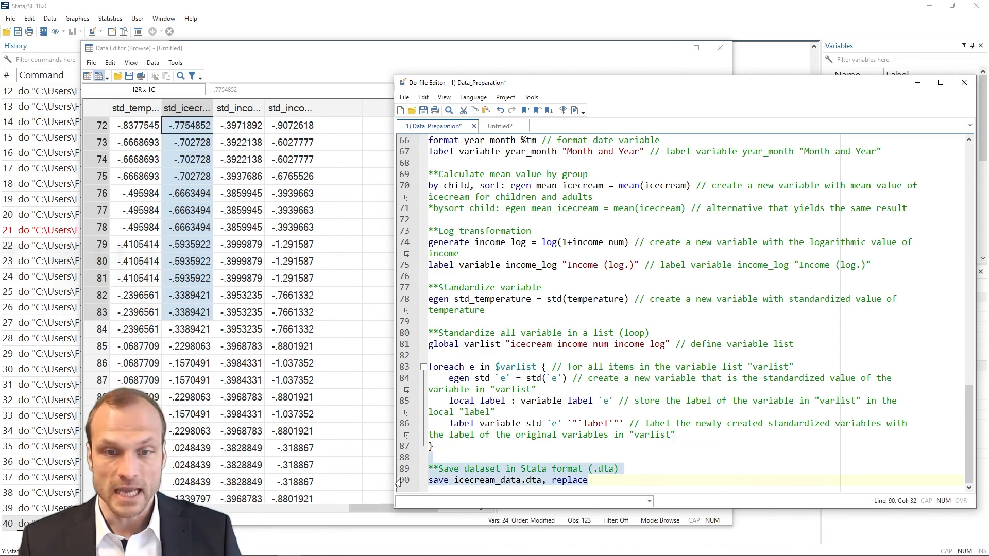
double_click(460, 481)
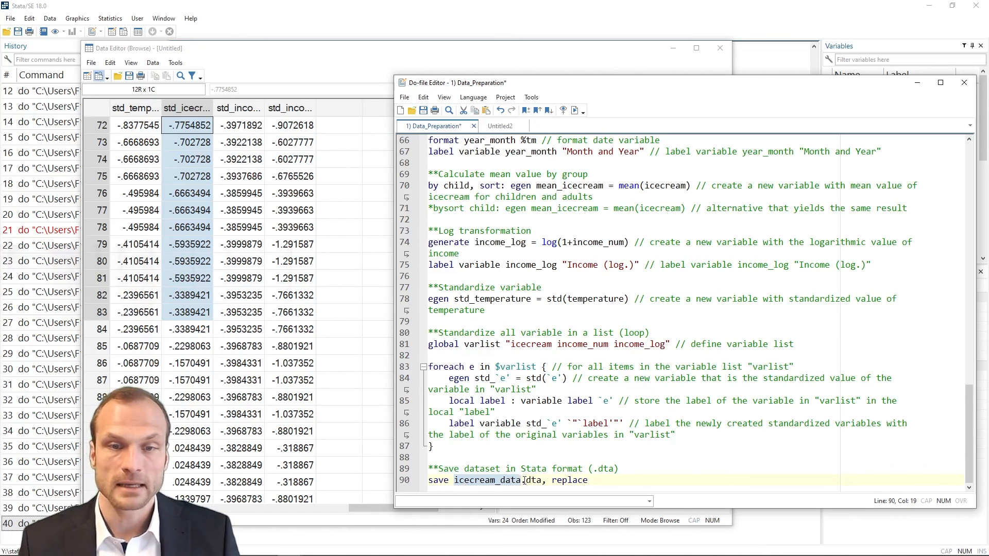
left_click_drag(520, 482, 542, 484)
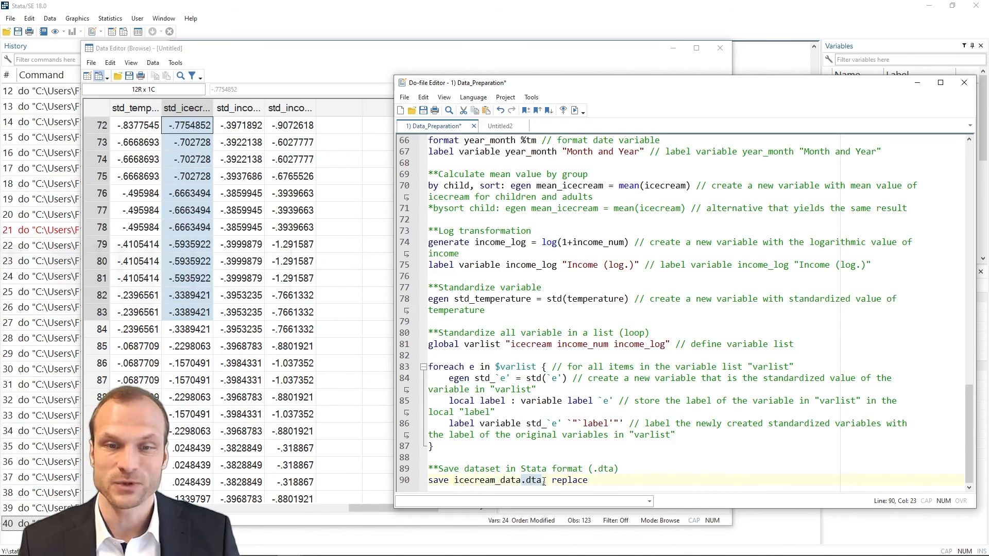
Step: Run the save icecream_data.dta, replace command to save the dataset in Stata format
left_click(473, 462)
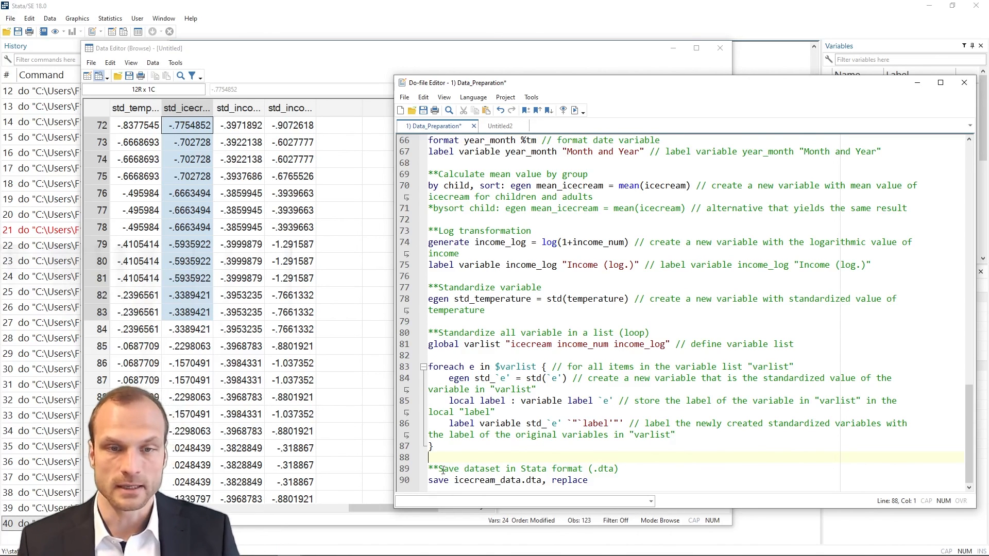
key("ctrl+shift+End")
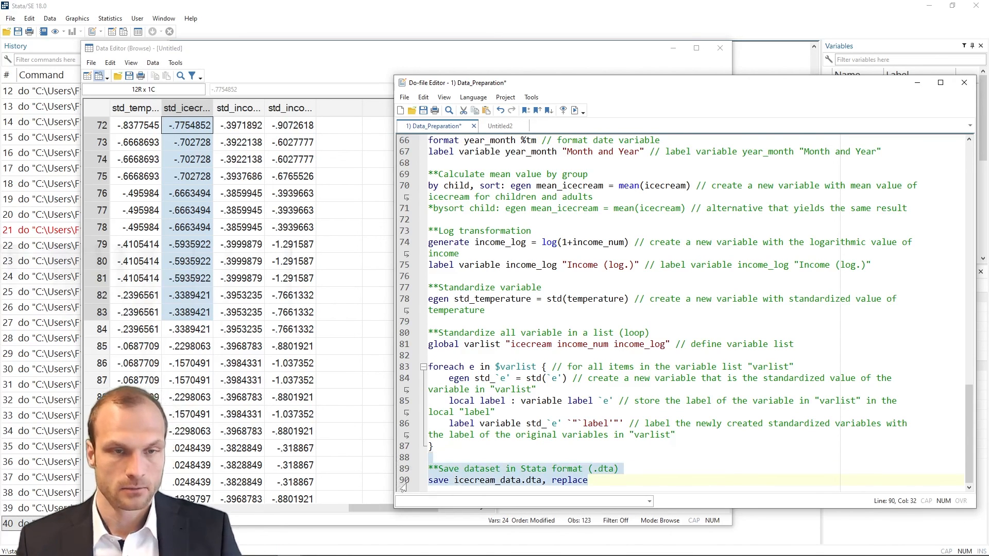
key("ctrl+d")
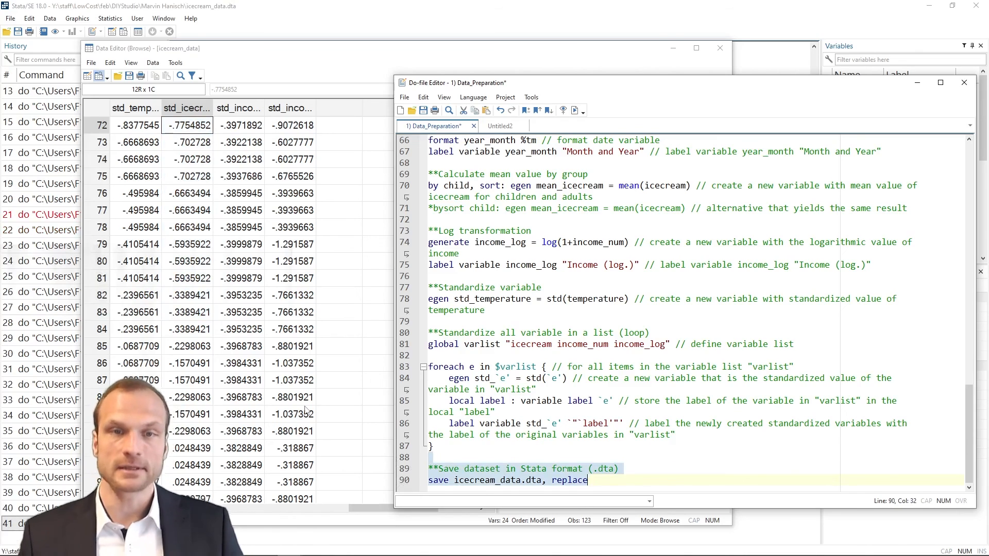
Step: Check the cd line on line 10 for the working folder, and return to the save command at the end of the do-file
scroll(471, 357, "up", 14)
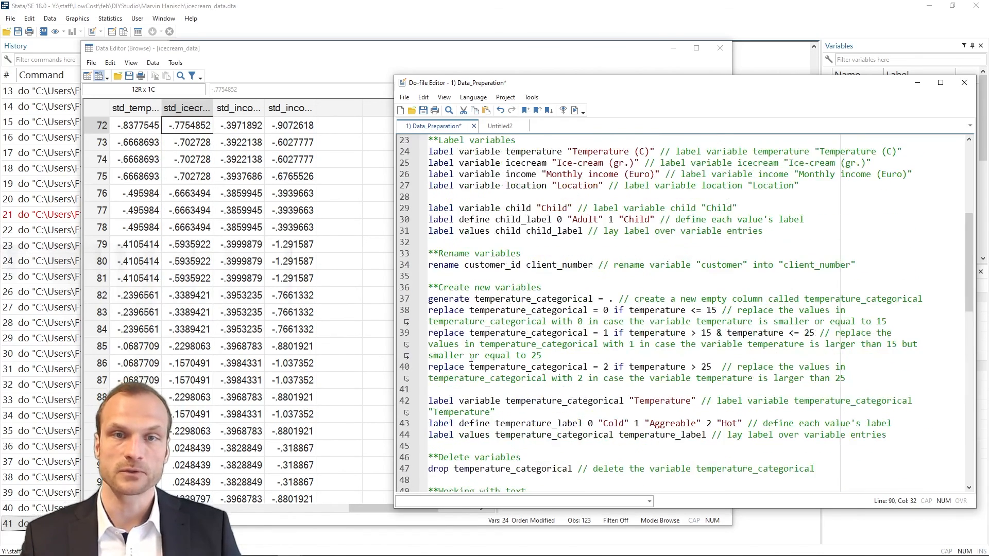
scroll(471, 357, "up", 7)
left_click(407, 243)
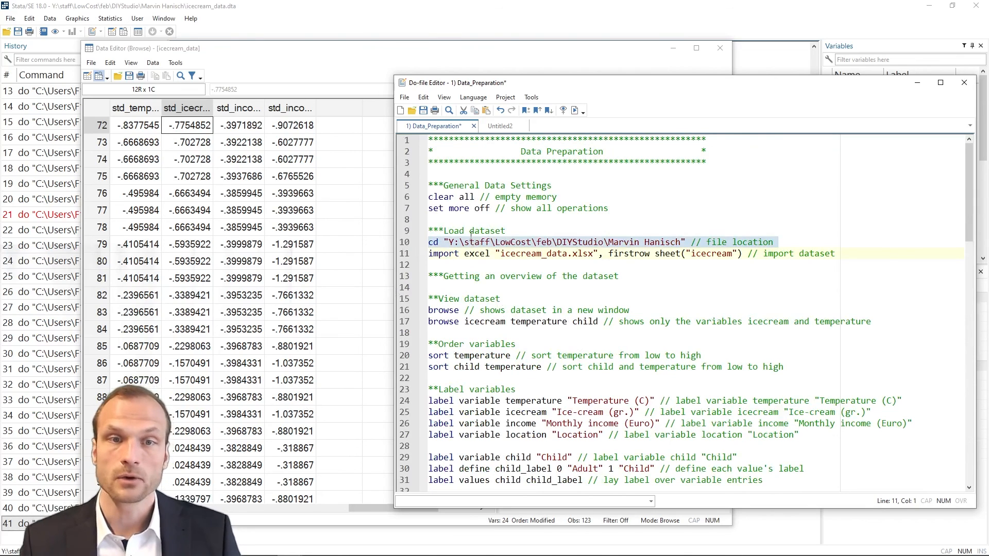
scroll(452, 267, "down", 10)
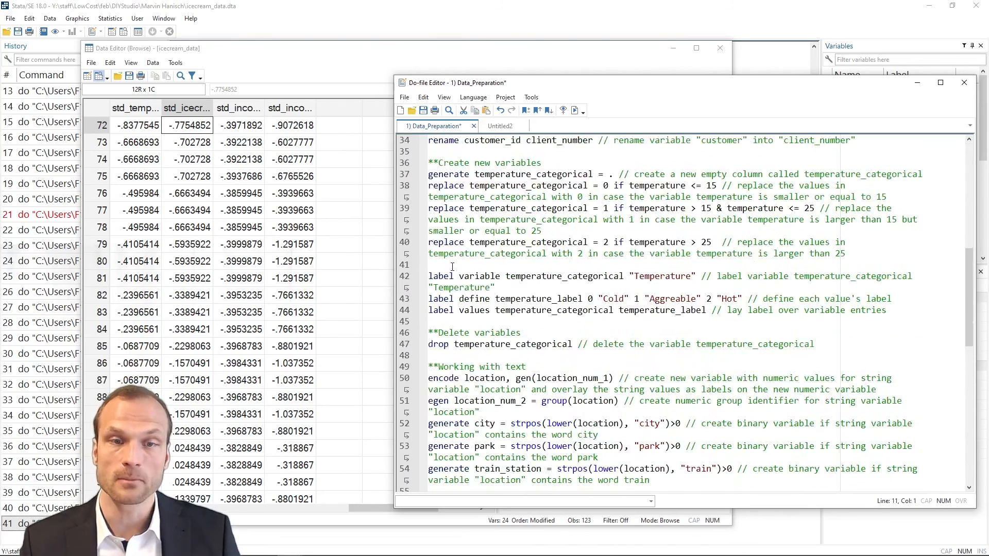
scroll(453, 267, "down", 10)
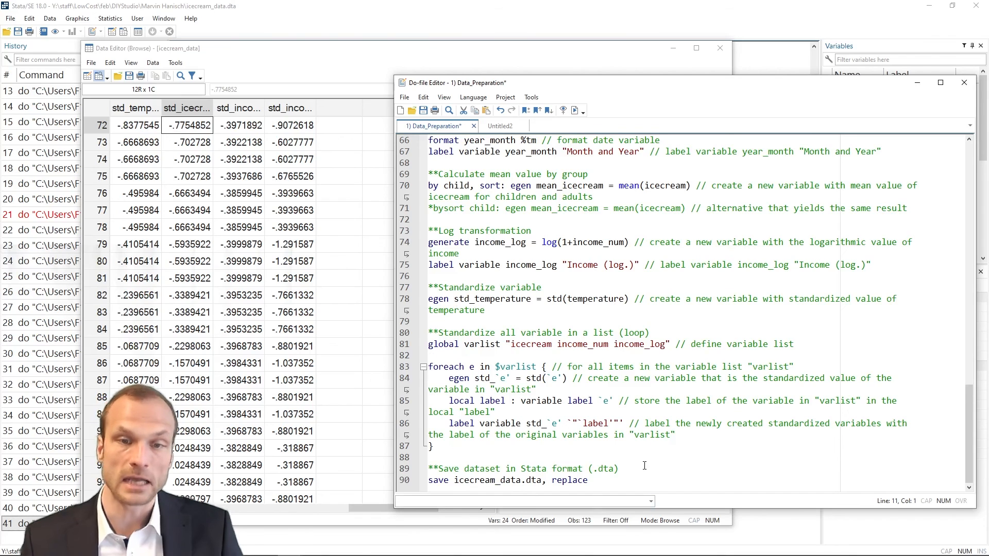